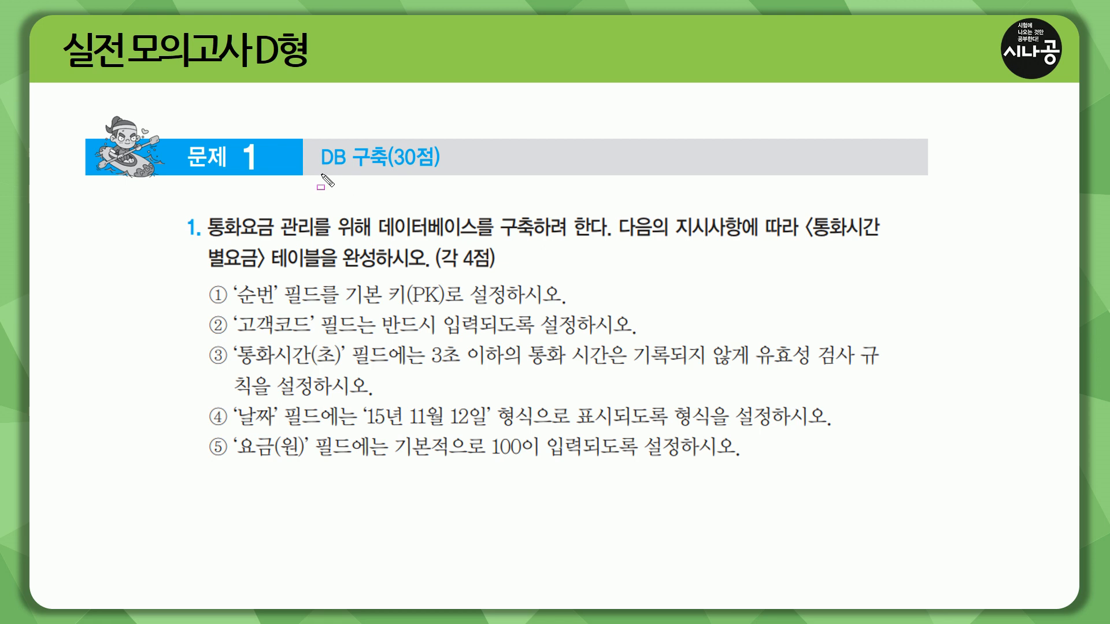
pyautogui.moveTo(317, 172); pyautogui.dragTo(441, 173)
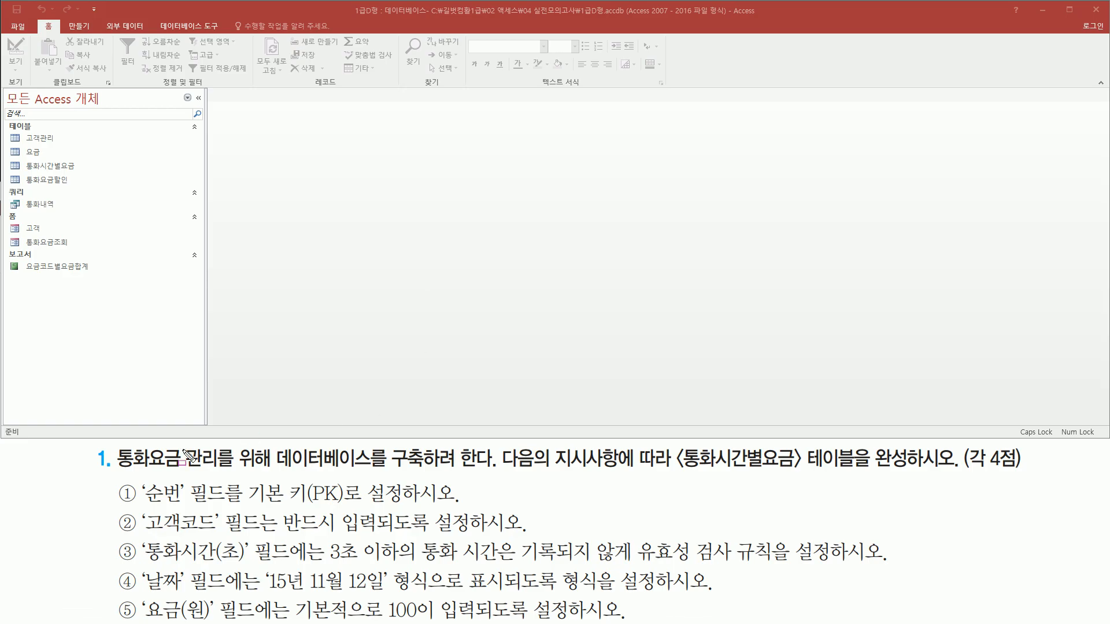
pyautogui.moveTo(114, 471); pyautogui.dragTo(488, 472)
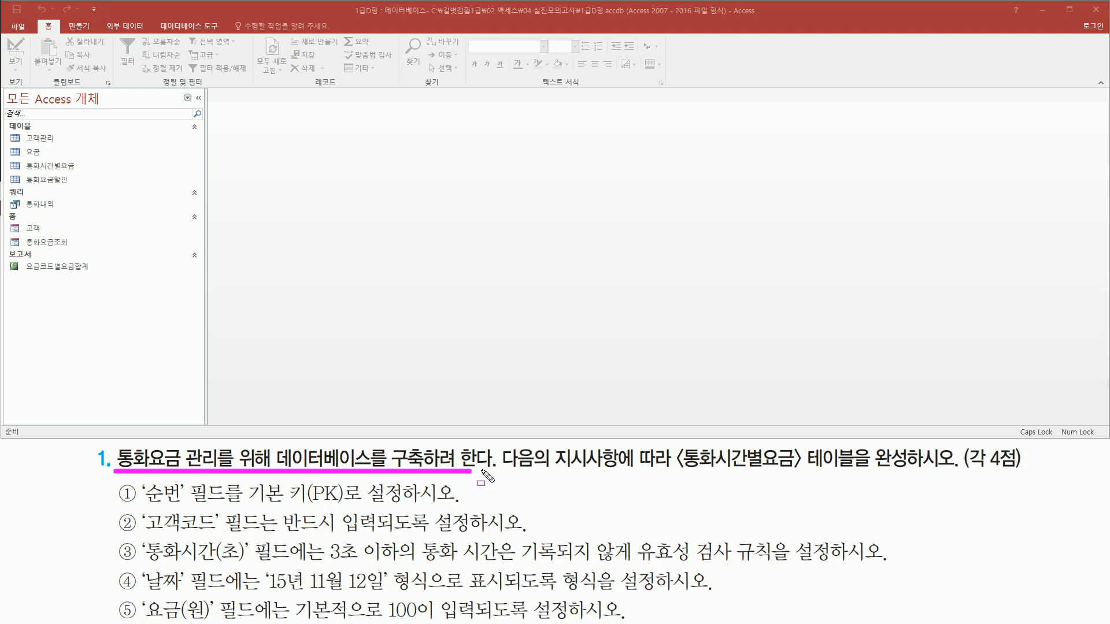
pyautogui.moveTo(669, 472); pyautogui.dragTo(802, 473)
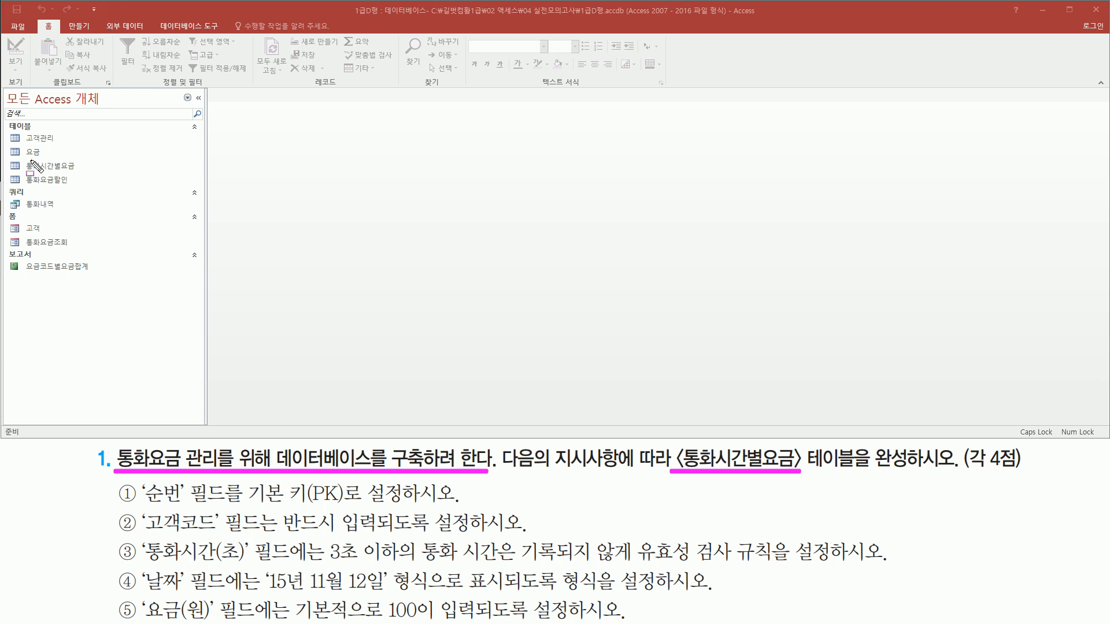
pyautogui.moveTo(21, 155); pyautogui.dragTo(74, 179)
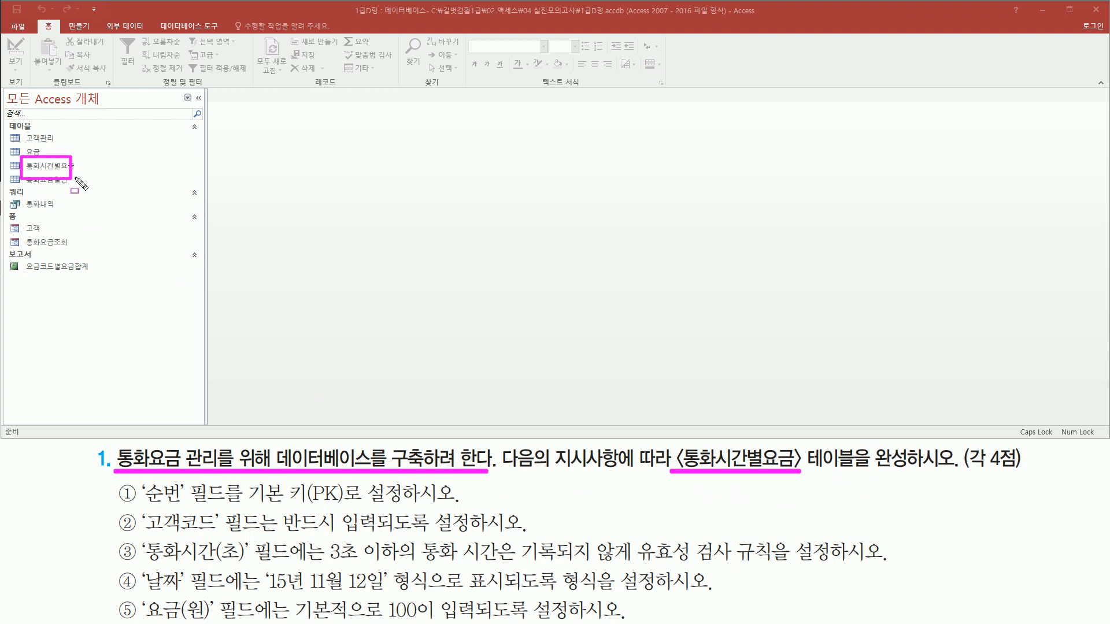
pyautogui.press('Escape')
# - Open the 통화시간별요금 table in Design view
pyautogui.click(63, 167)
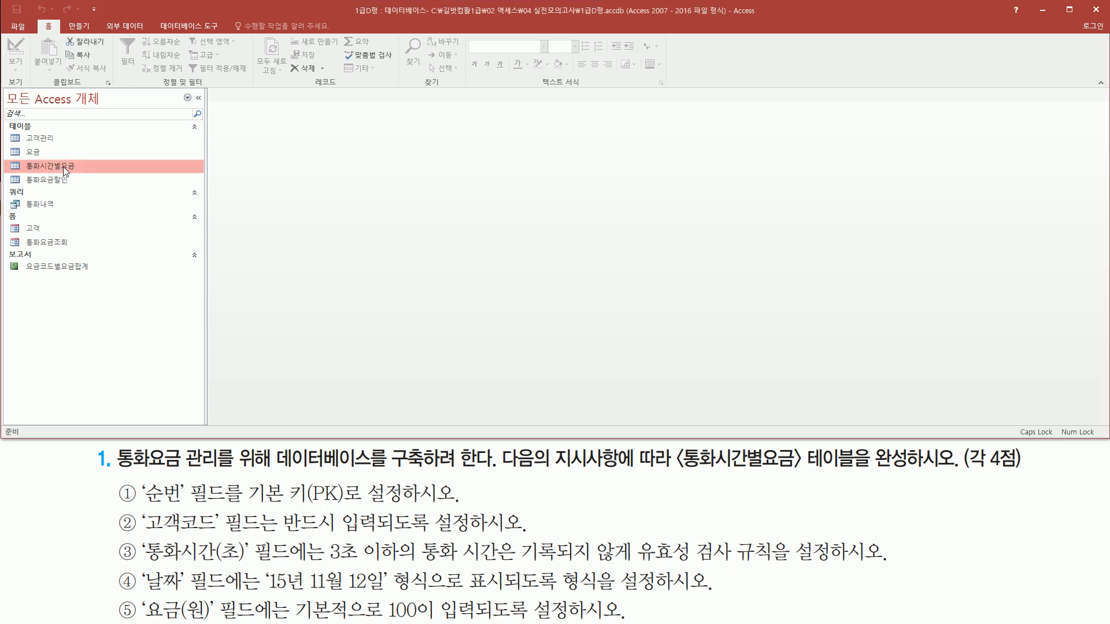
pyautogui.rightClick(63, 166)
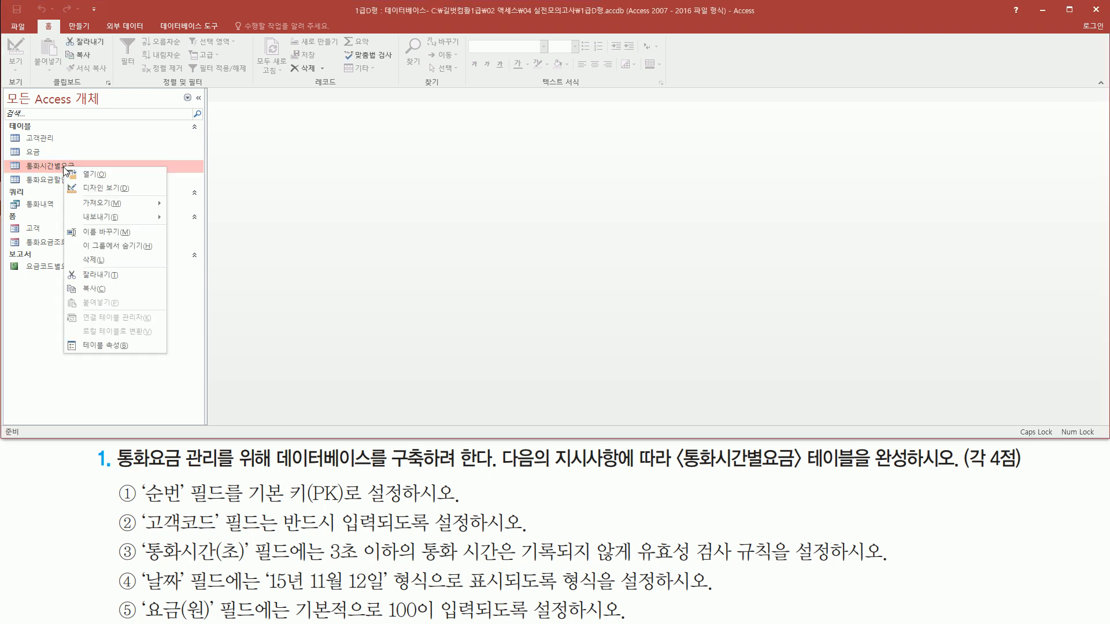
pyautogui.click(95, 188)
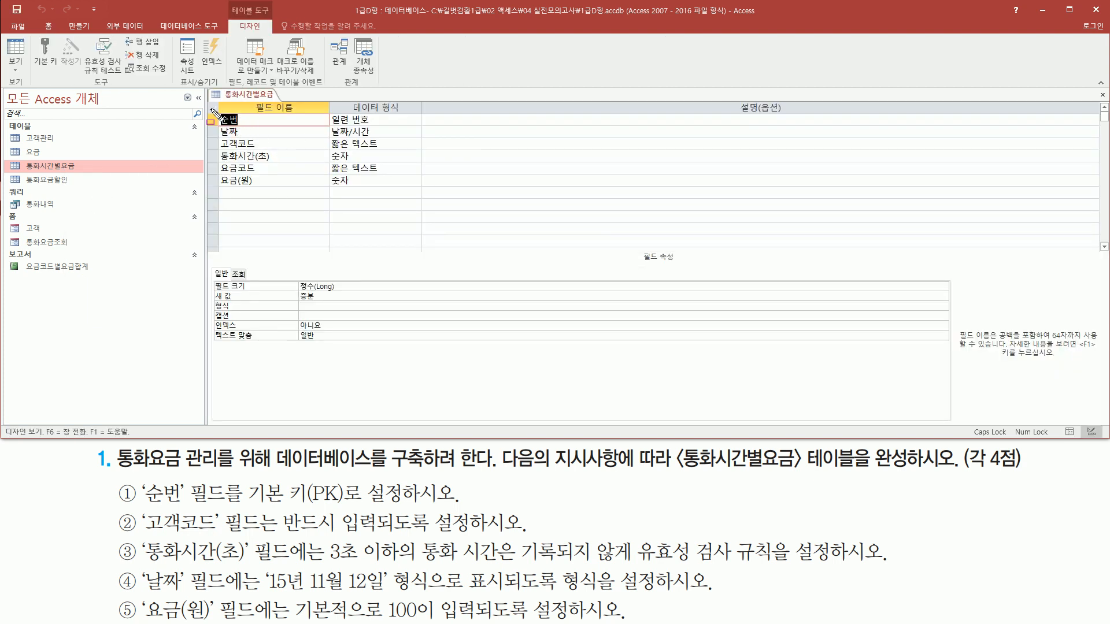
# - Set the 순번 field as the primary key of the 통화시간별요금 table
pyautogui.moveTo(213, 110)
pyautogui.mouseDown()
pyautogui.moveTo(254, 201)
pyautogui.moveTo(276, 203)
pyautogui.mouseUp()
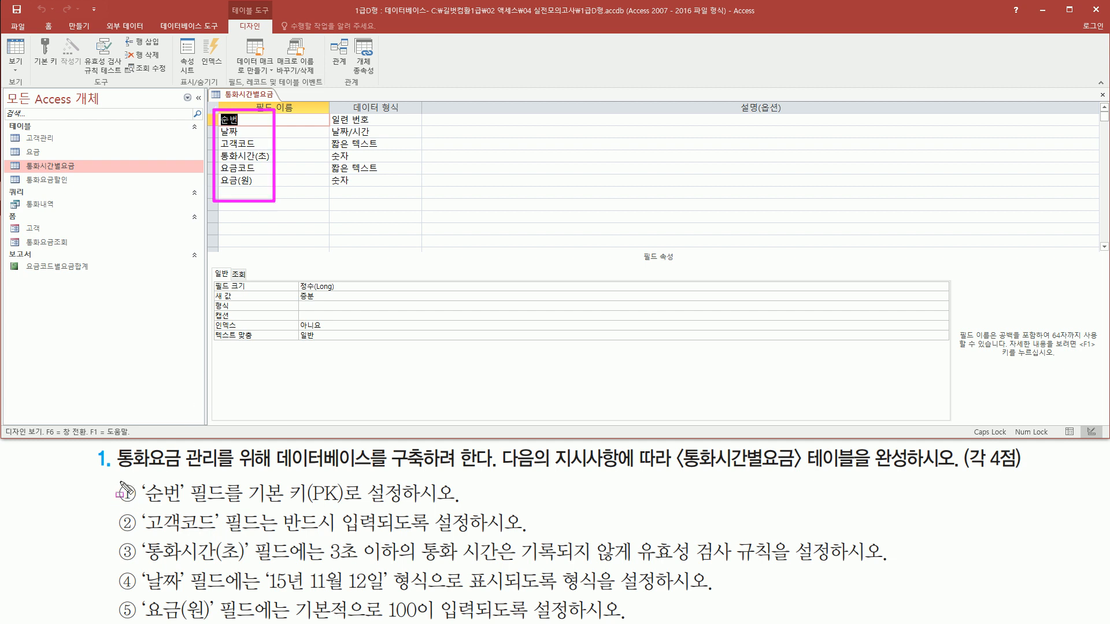
pyautogui.moveTo(143, 503); pyautogui.dragTo(405, 506)
pyautogui.press('Escape')
pyautogui.click(233, 121)
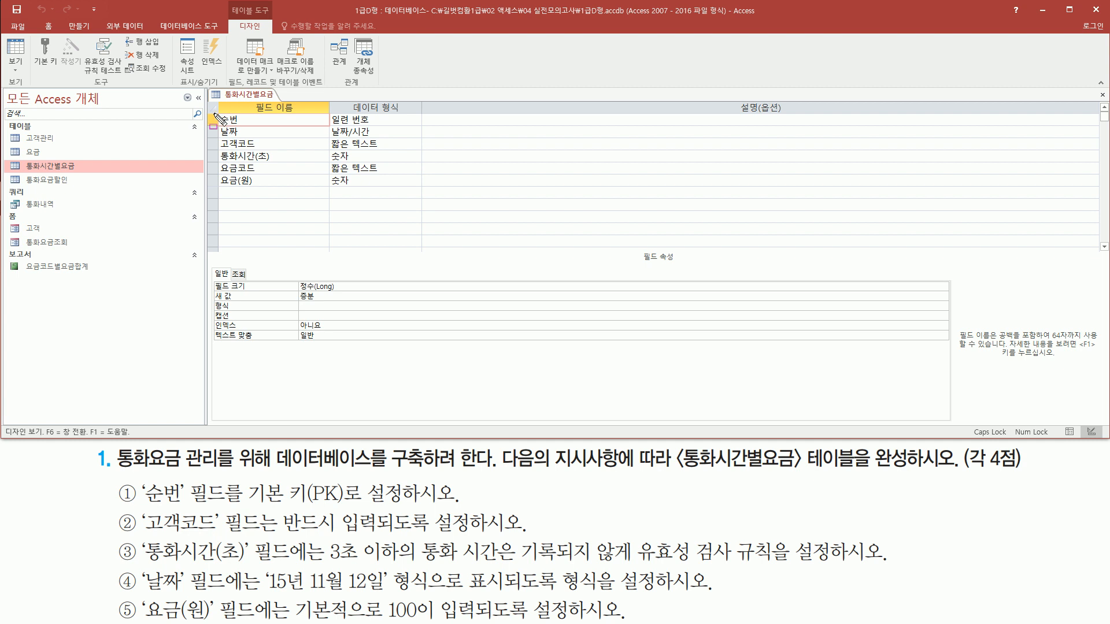
pyautogui.moveTo(226, 2)
pyautogui.mouseDown()
pyautogui.moveTo(271, 17)
pyautogui.moveTo(271, 33)
pyautogui.mouseUp()
pyautogui.moveTo(32, 35); pyautogui.dragTo(38, 55)
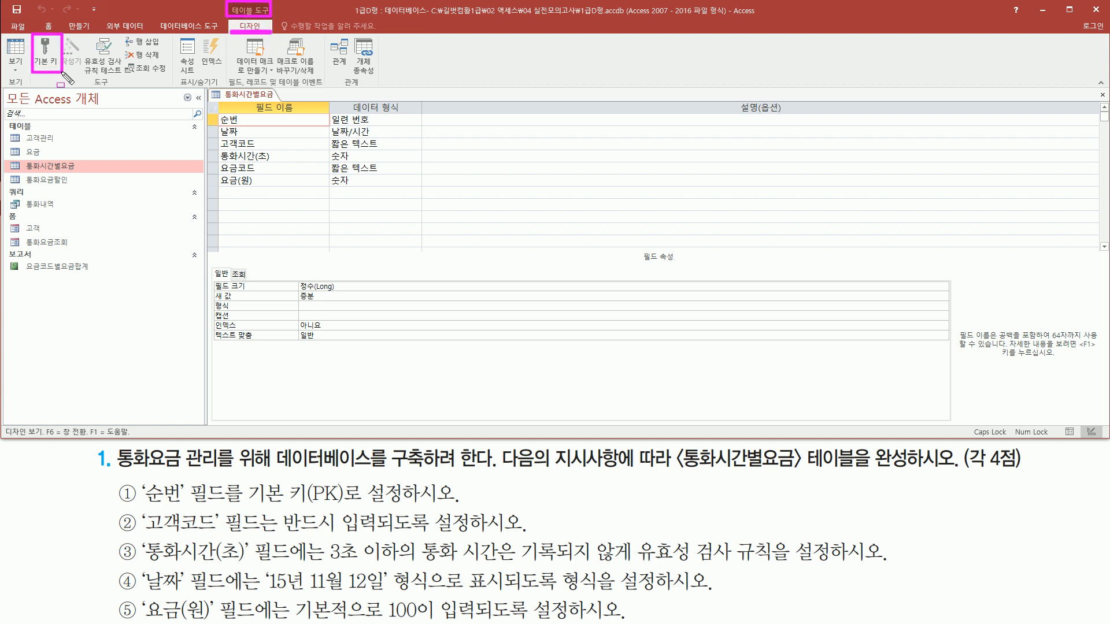
pyautogui.press('Escape')
pyautogui.click(49, 49)
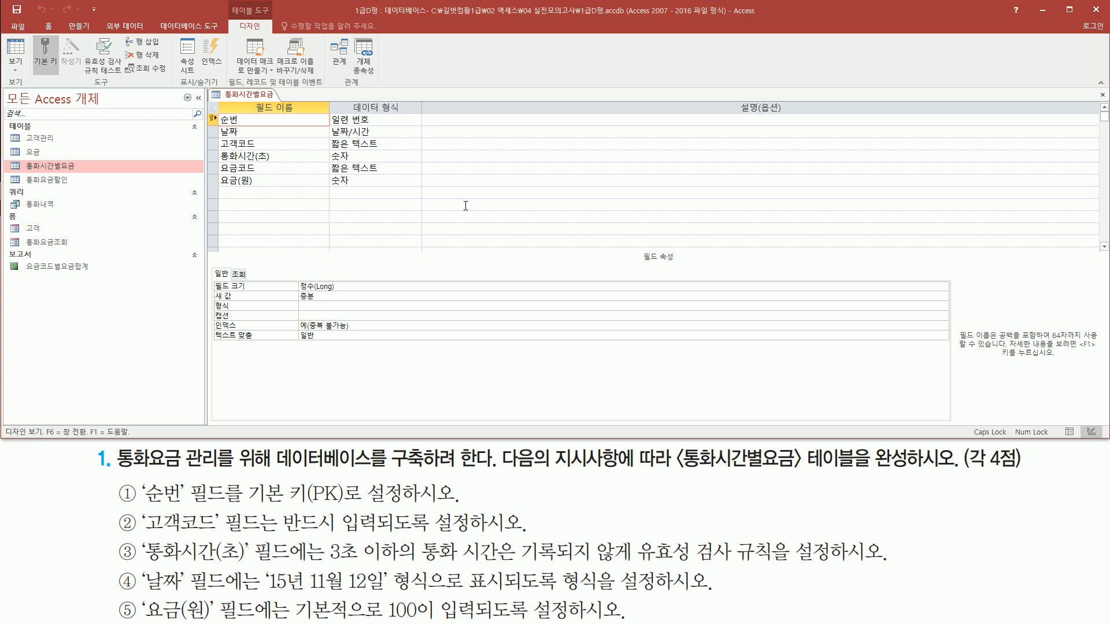
pyautogui.moveTo(206, 107); pyautogui.dragTo(254, 134)
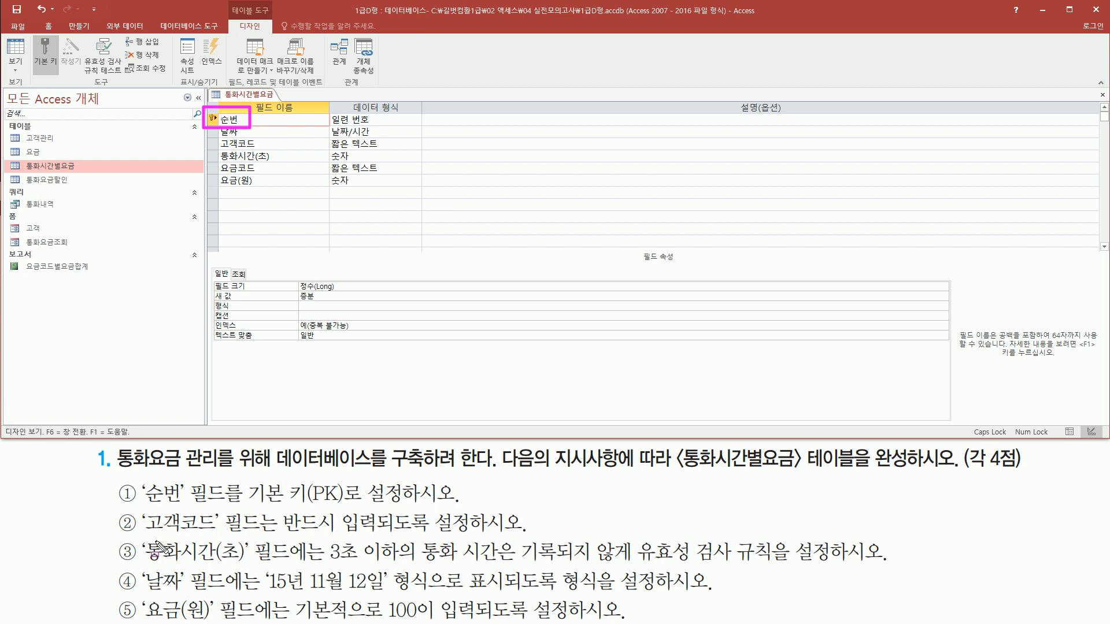
# - Make the 고객코드 field mandatory by setting its 필수 property to 예
pyautogui.moveTo(145, 535)
pyautogui.mouseDown()
pyautogui.moveTo(231, 535)
pyautogui.moveTo(220, 507)
pyautogui.mouseUp()
pyautogui.moveTo(275, 537); pyautogui.dragTo(473, 539)
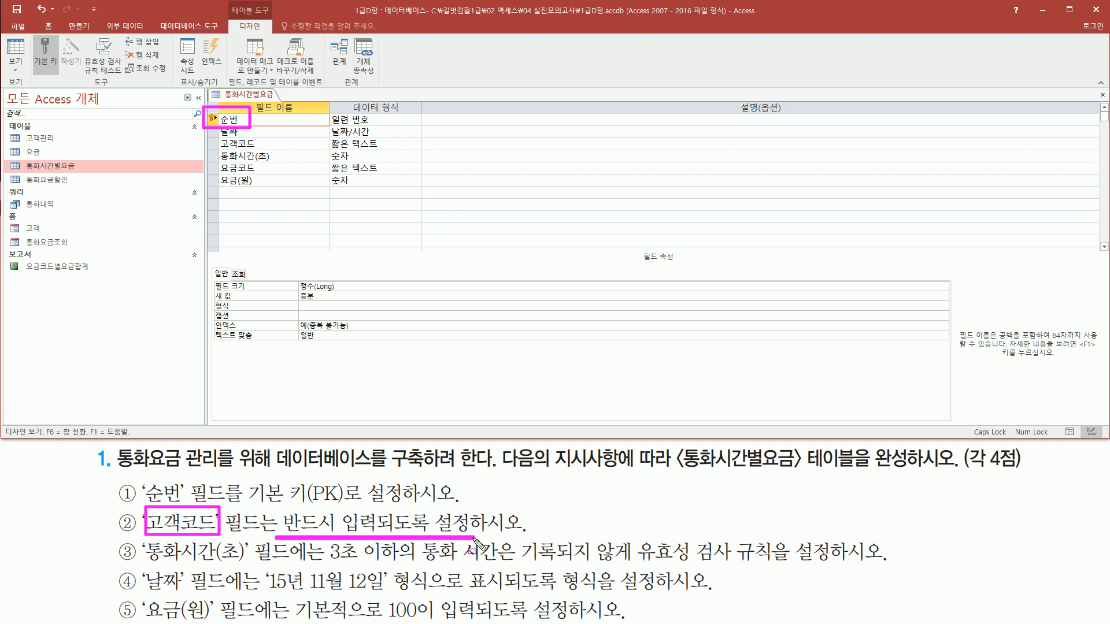
pyautogui.press('Escape')
pyautogui.click(274, 143)
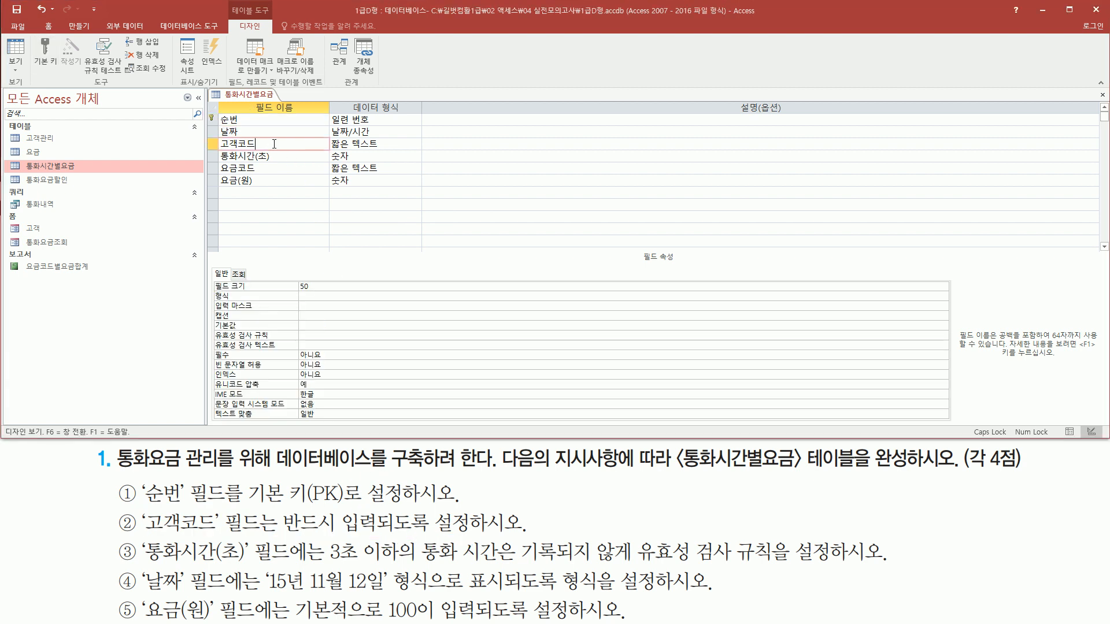
pyautogui.moveTo(215, 137); pyautogui.dragTo(266, 150)
pyautogui.moveTo(224, 535); pyautogui.dragTo(473, 535)
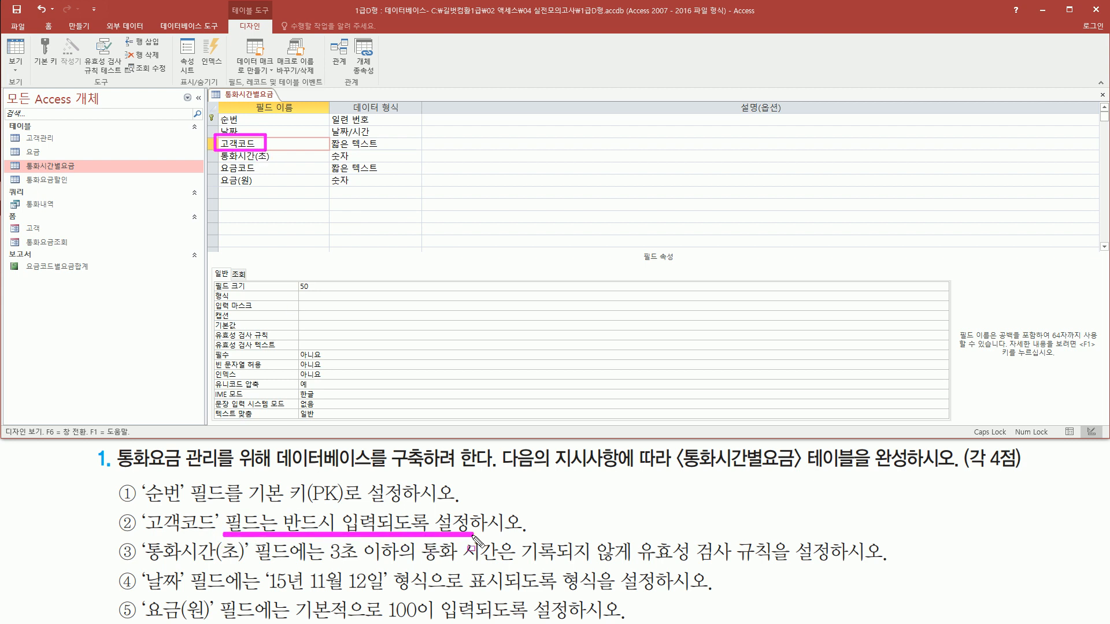
pyautogui.moveTo(214, 349); pyautogui.dragTo(346, 362)
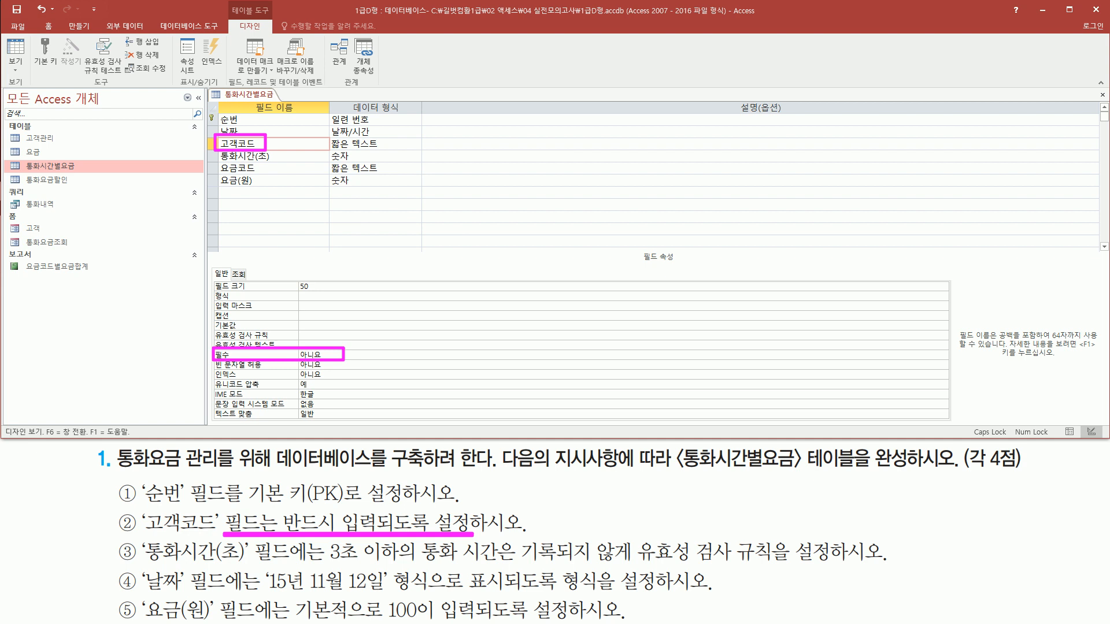
pyautogui.press('Escape')
pyautogui.doubleClick(319, 356)
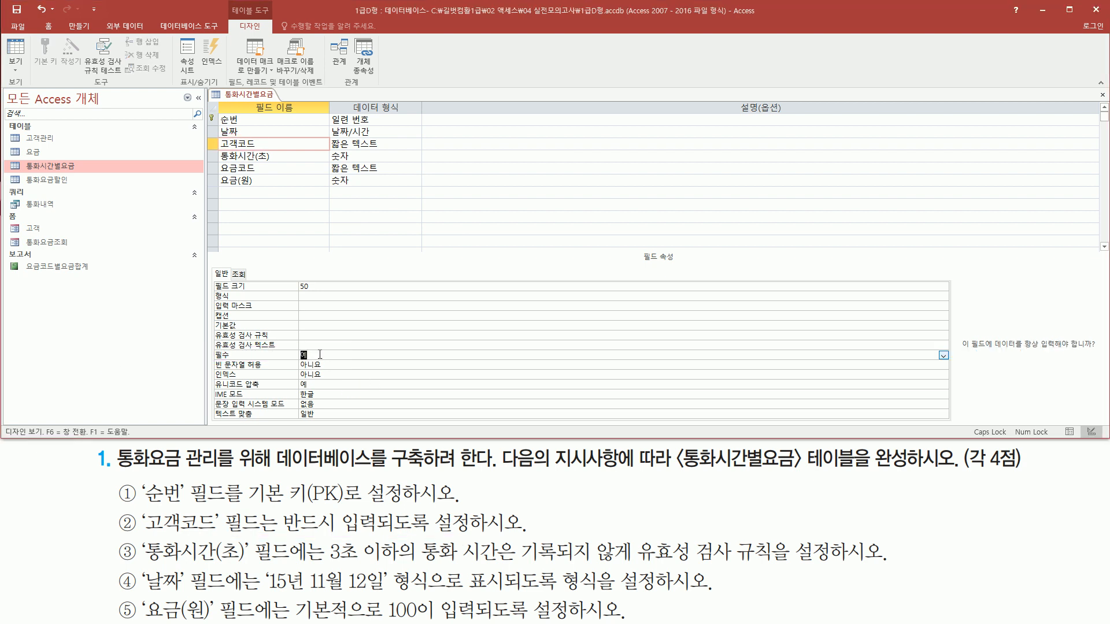
pyautogui.hotkey('ctrl', '2')
pyautogui.moveTo(208, 349)
pyautogui.mouseDown()
pyautogui.moveTo(328, 374)
pyautogui.moveTo(321, 364)
pyautogui.mouseUp()
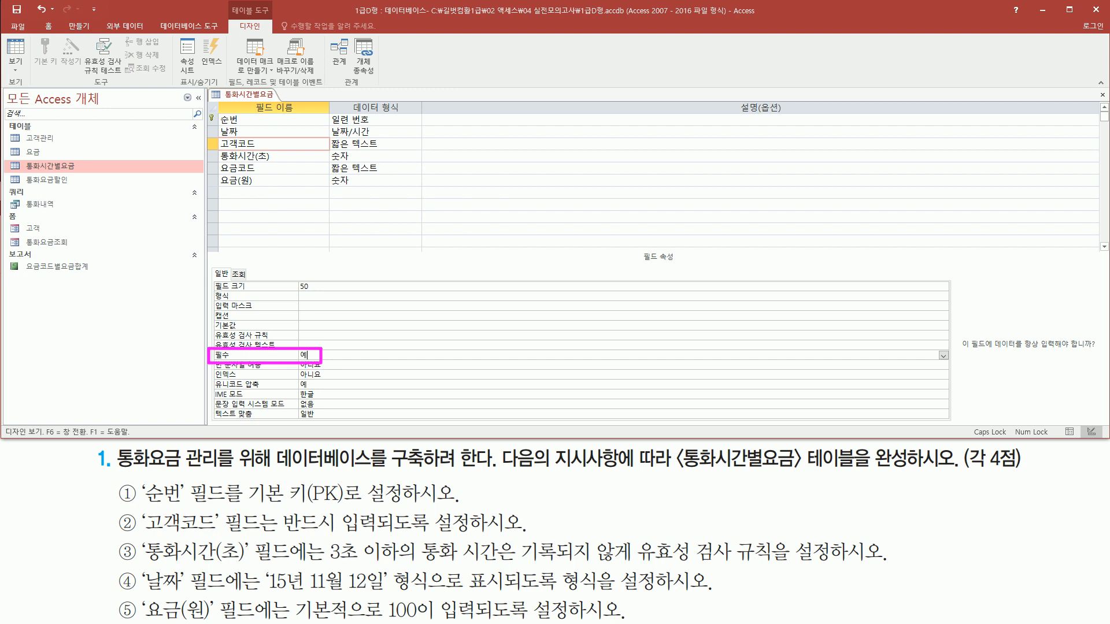
pyautogui.press('Escape')
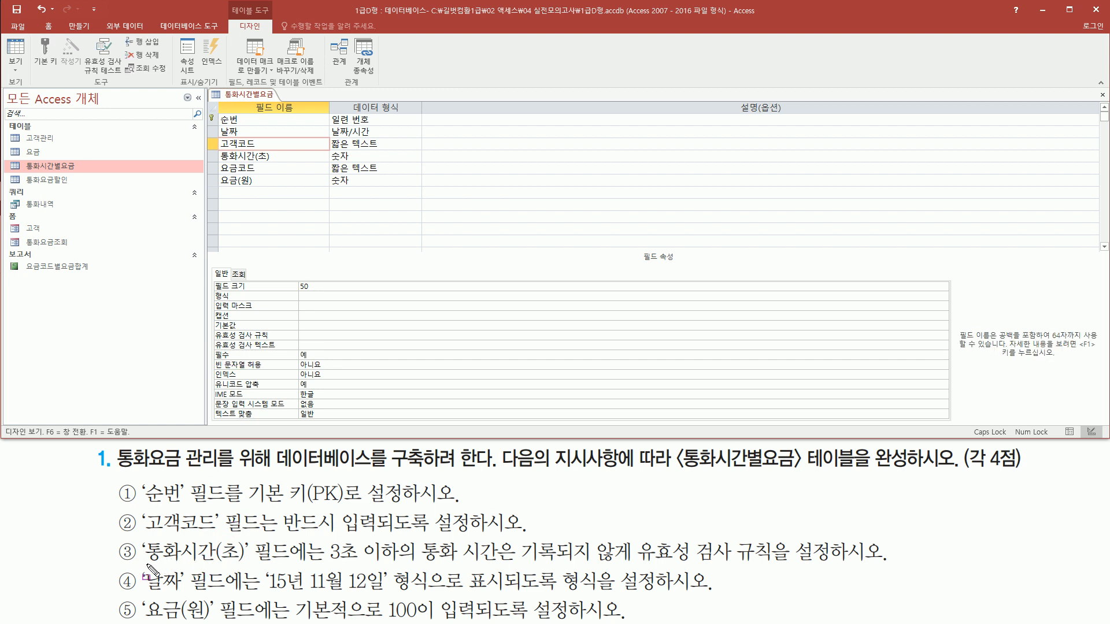
# - Select the 통화시간(초) field to show its field properties, including 유효성 검사 규칙
pyautogui.moveTo(145, 564)
pyautogui.mouseDown()
pyautogui.moveTo(266, 537)
pyautogui.moveTo(329, 539)
pyautogui.mouseUp()
pyautogui.press('Escape')
pyautogui.click(236, 156)
pyautogui.moveTo(215, 146)
pyautogui.mouseDown()
pyautogui.moveTo(295, 173)
pyautogui.moveTo(284, 165)
pyautogui.mouseUp()
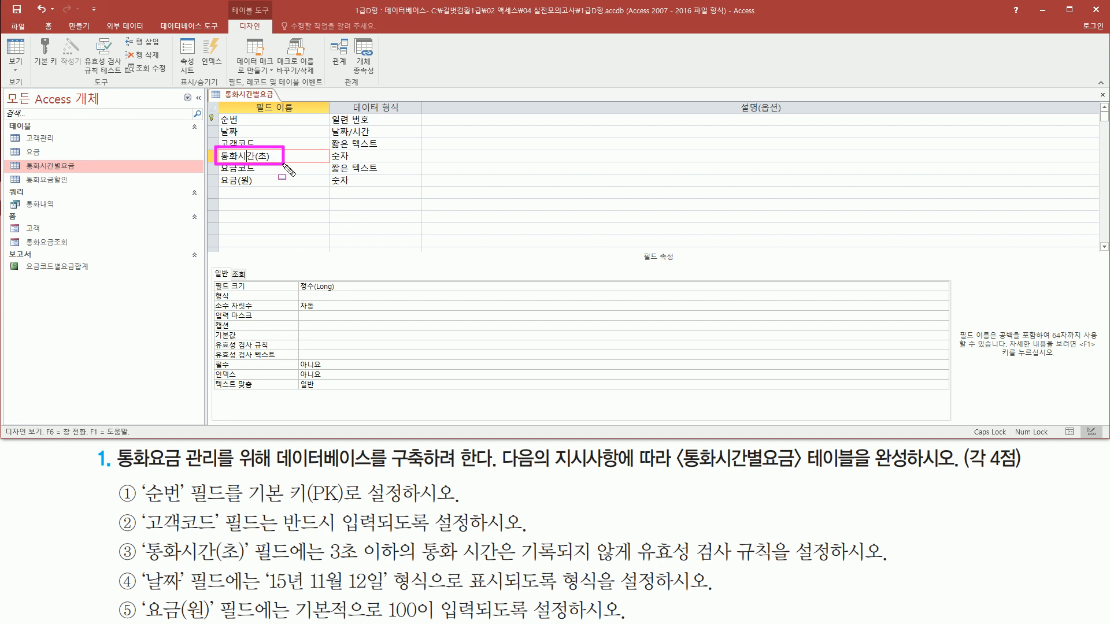
pyautogui.moveTo(326, 535)
pyautogui.mouseDown()
pyautogui.moveTo(405, 564)
pyautogui.moveTo(837, 567)
pyautogui.mouseUp()
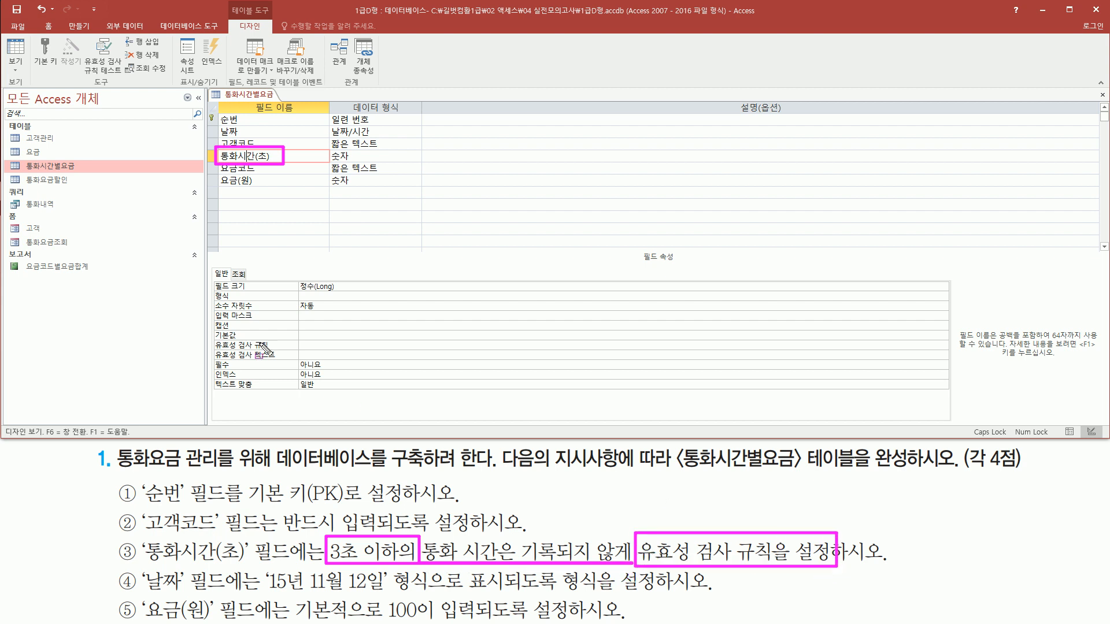
pyautogui.moveTo(211, 354)
pyautogui.mouseDown()
pyautogui.moveTo(364, 353)
pyautogui.moveTo(381, 340)
pyautogui.mouseUp()
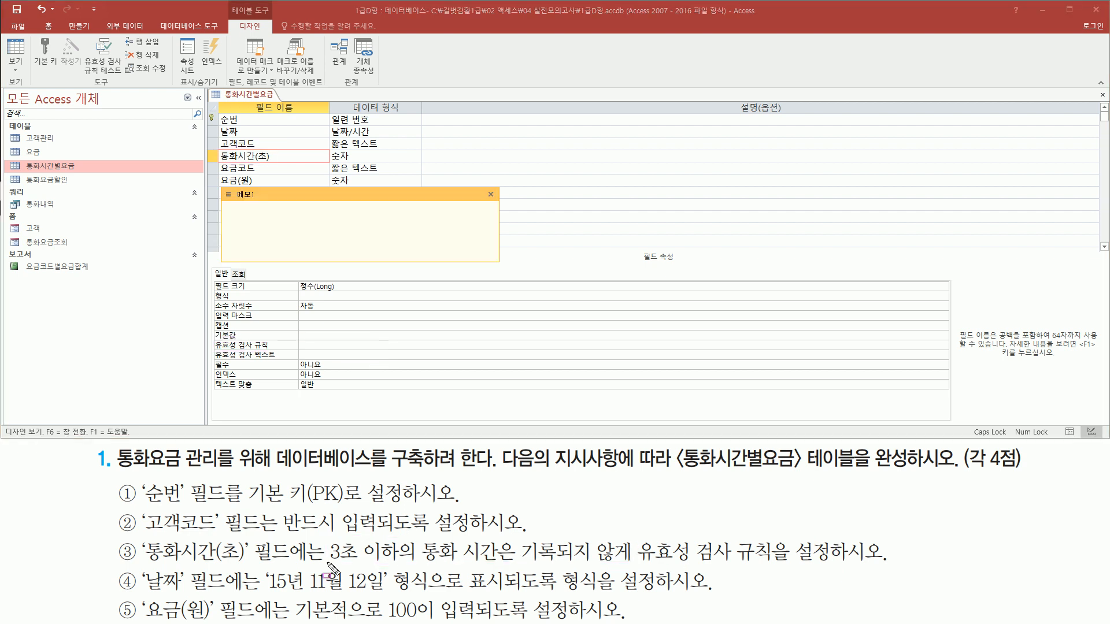
pyautogui.moveTo(325, 560); pyautogui.dragTo(641, 562)
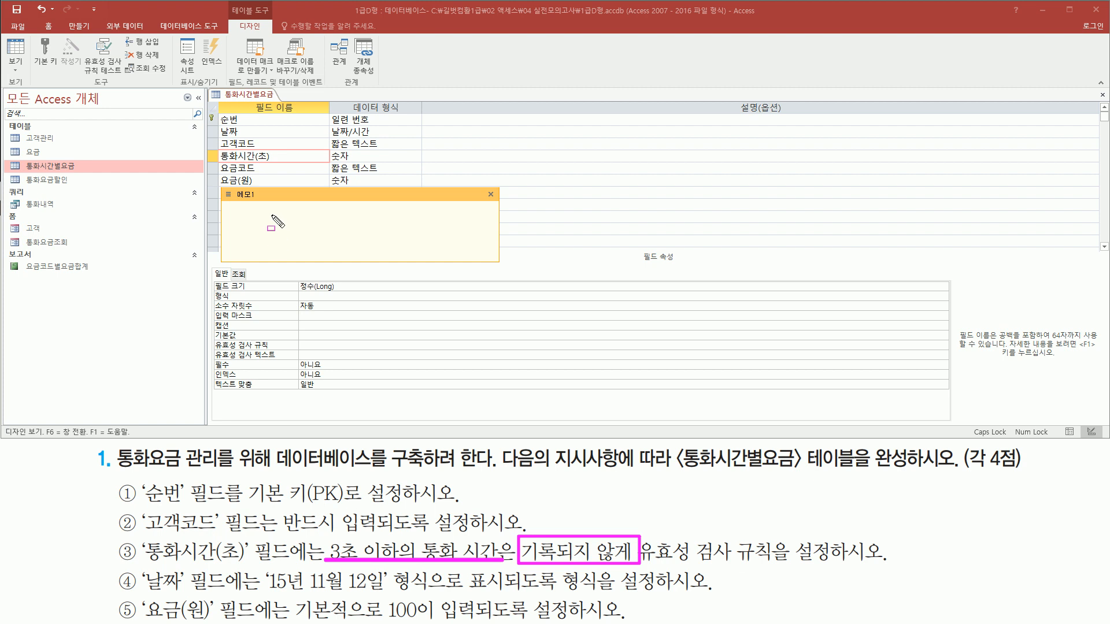
# - Write the condition >3 in the blank memo note
pyautogui.press('Escape')
pyautogui.click(311, 223)
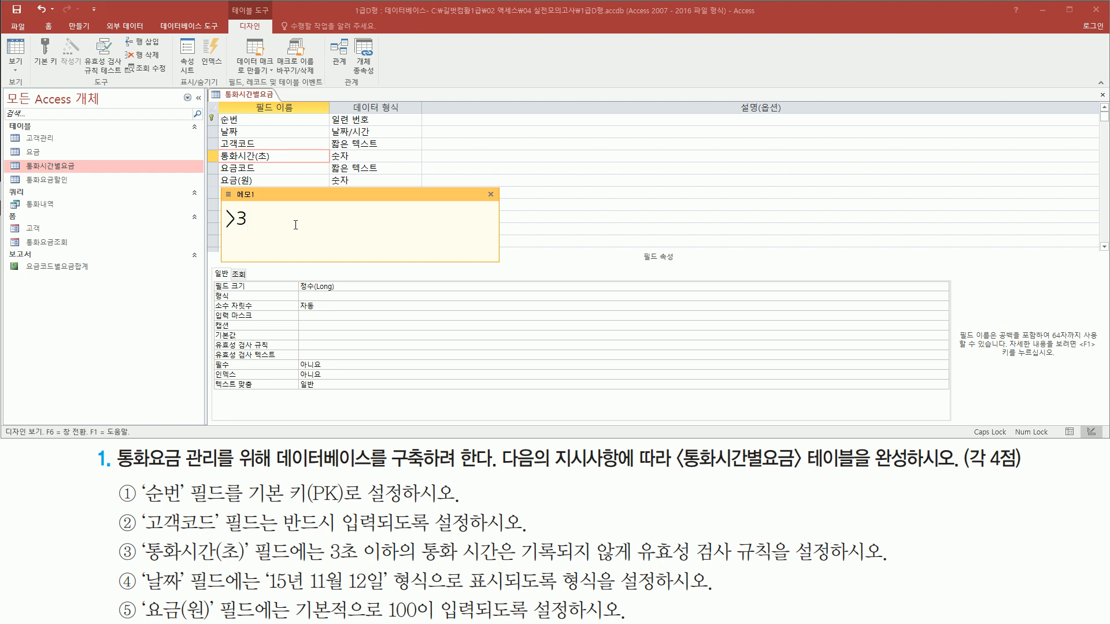
pyautogui.hotkey('ctrl', '2')
pyautogui.moveTo(218, 231); pyautogui.dragTo(245, 231)
pyautogui.moveTo(219, 163); pyautogui.dragTo(271, 164)
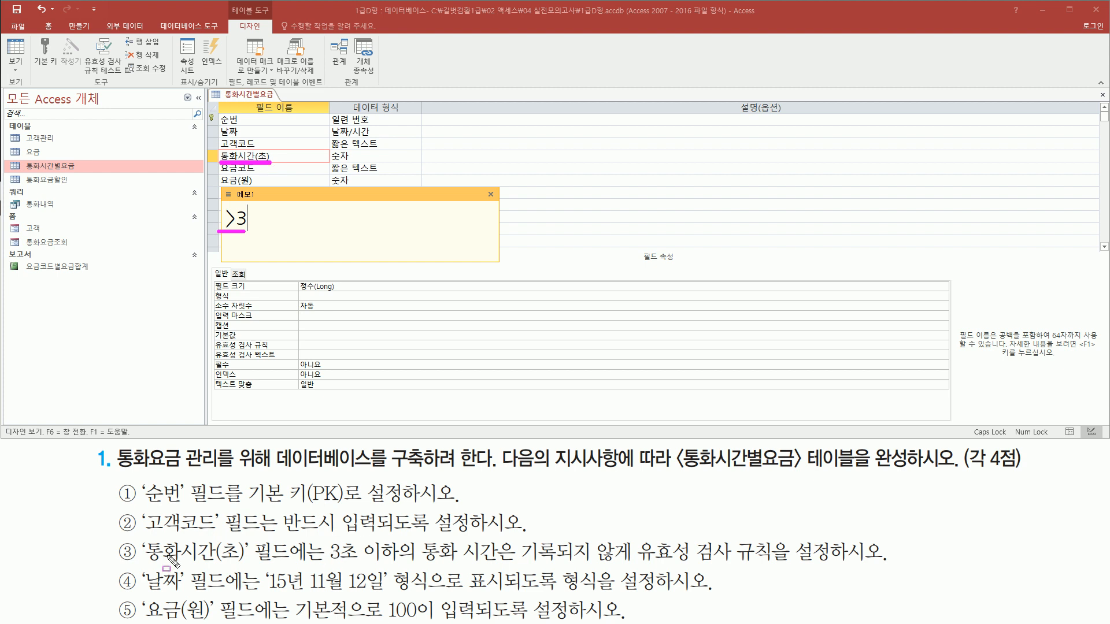
pyautogui.moveTo(327, 536); pyautogui.dragTo(398, 565)
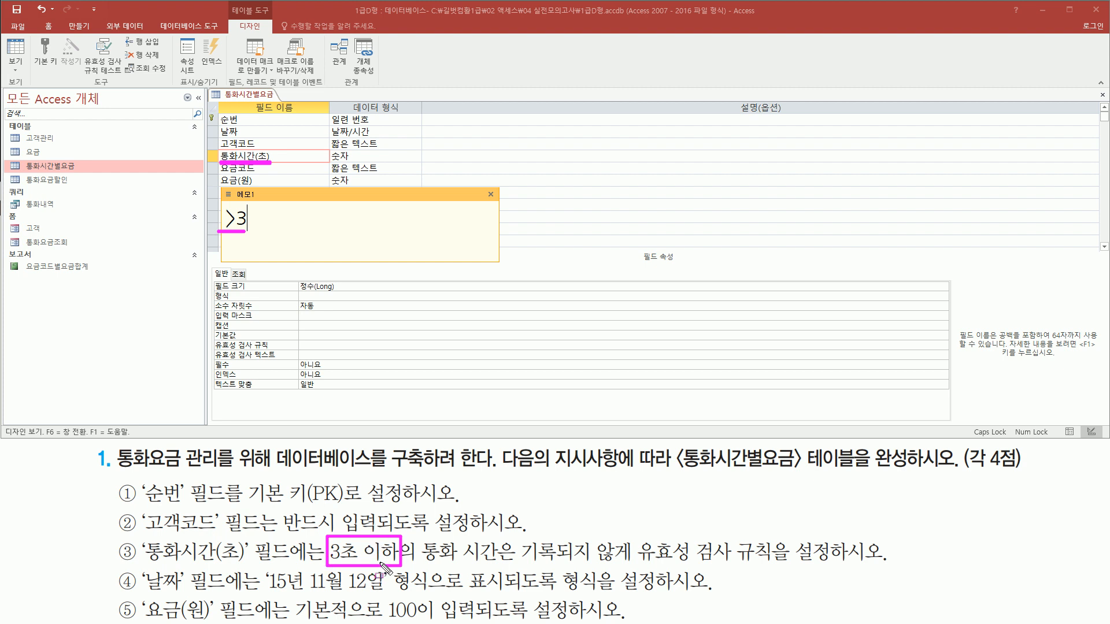
pyautogui.moveTo(517, 563)
pyautogui.mouseDown()
pyautogui.moveTo(664, 564)
pyautogui.moveTo(628, 562)
pyautogui.moveTo(638, 563)
pyautogui.mouseUp()
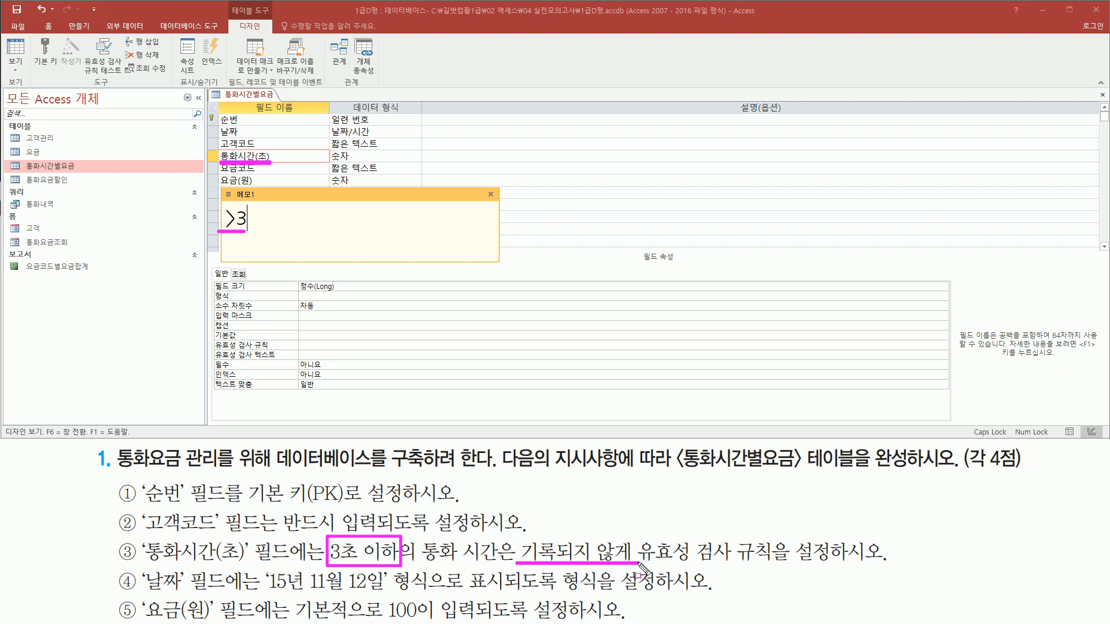
# - Set the 유효성 검사 규칙 property of the 통화시간(초) field to >3
pyautogui.press('Escape')
pyautogui.click(340, 345)
pyautogui.write('>3')
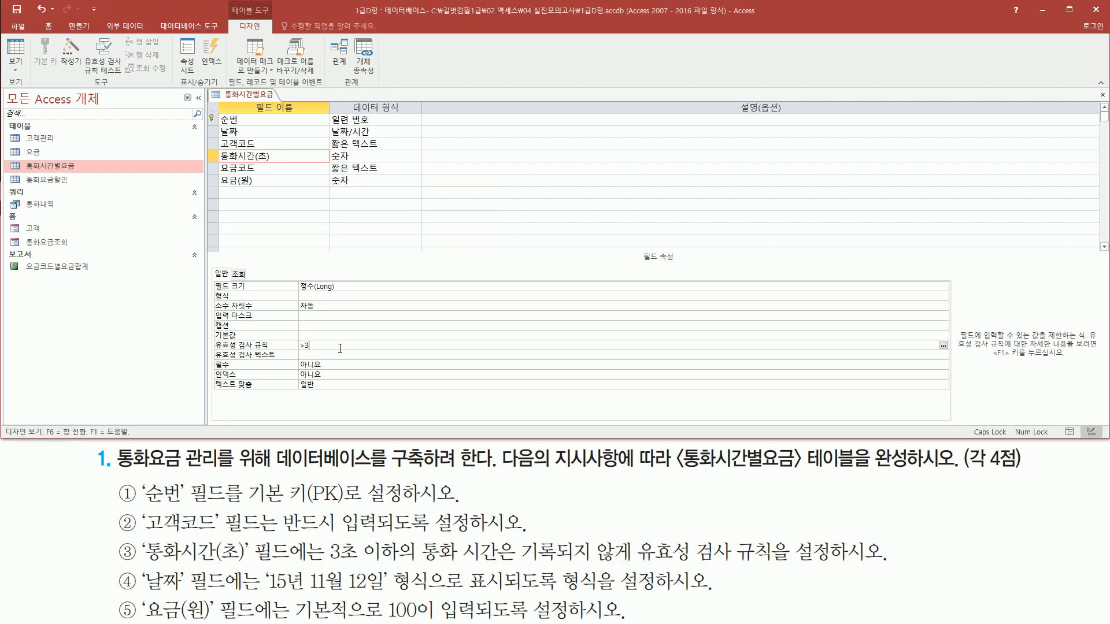
pyautogui.moveTo(210, 339)
pyautogui.mouseDown()
pyautogui.moveTo(231, 352)
pyautogui.moveTo(355, 352)
pyautogui.mouseUp()
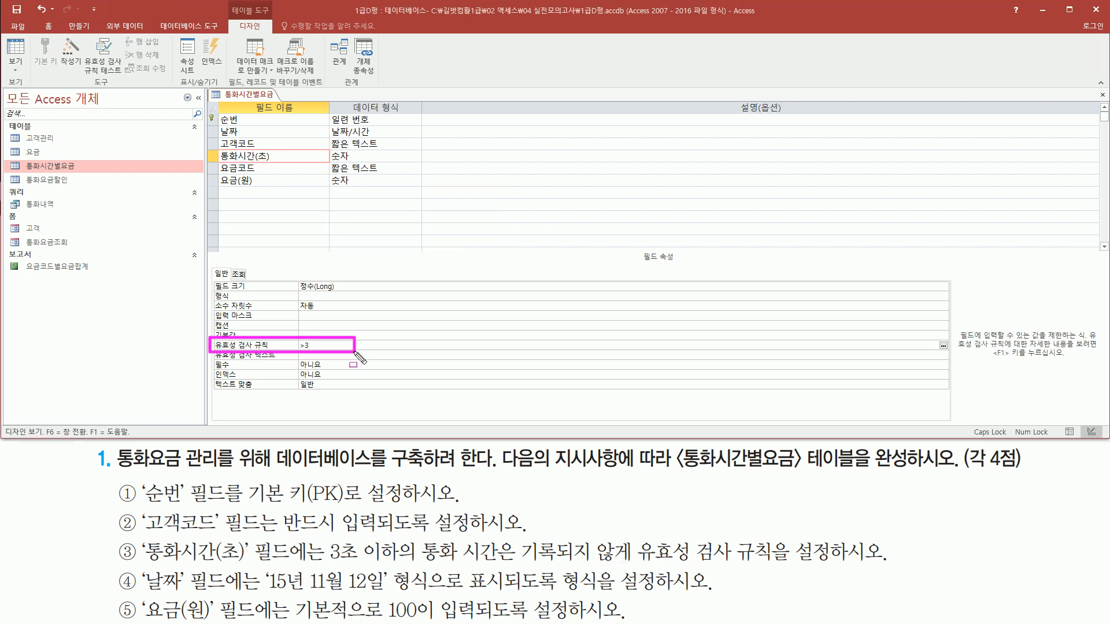
pyautogui.moveTo(212, 165); pyautogui.dragTo(274, 164)
pyautogui.press('Escape')
# - Set the 형식 property of the 날짜 field to 보통 날짜 so dates display like 15년 11월 12일
pyautogui.moveTo(138, 565); pyautogui.dragTo(230, 597)
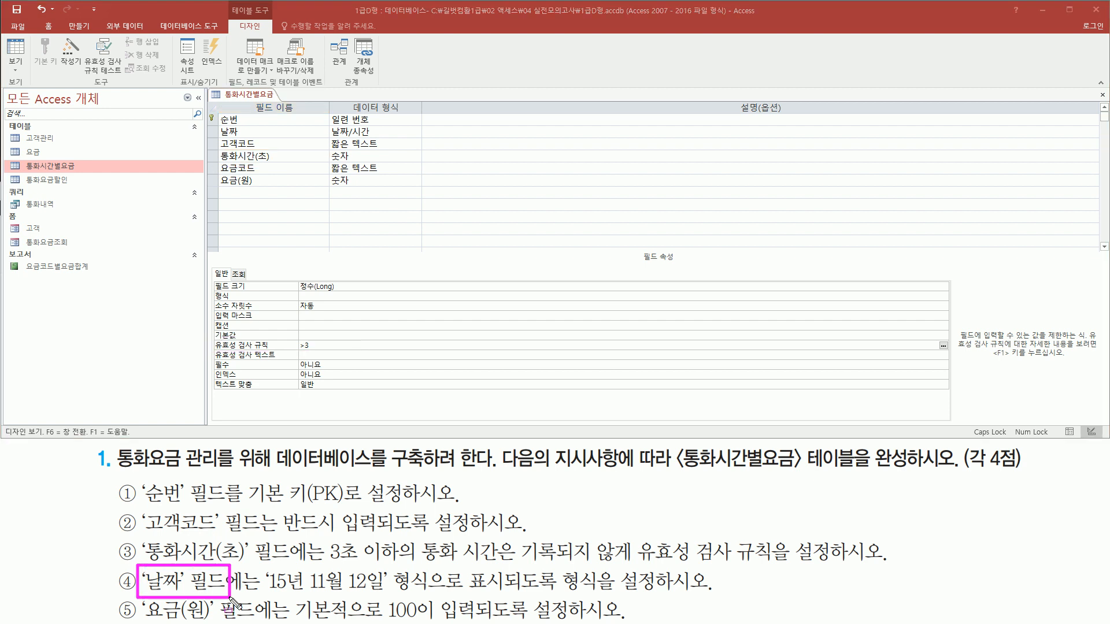
pyautogui.moveTo(216, 118); pyautogui.dragTo(252, 141)
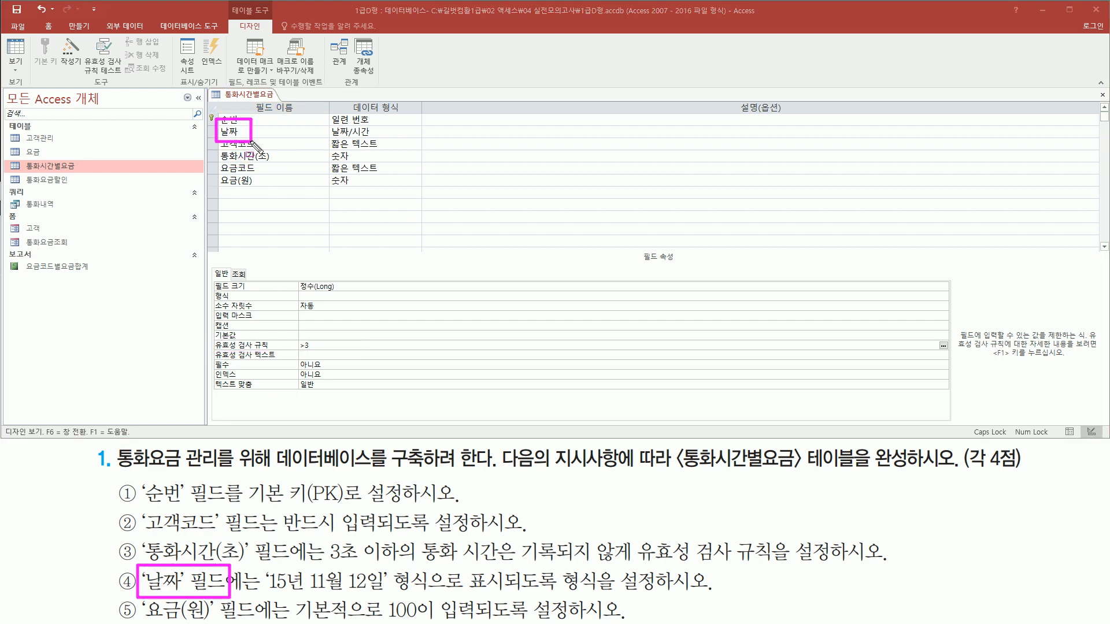
pyautogui.press('Escape')
pyautogui.click(268, 132)
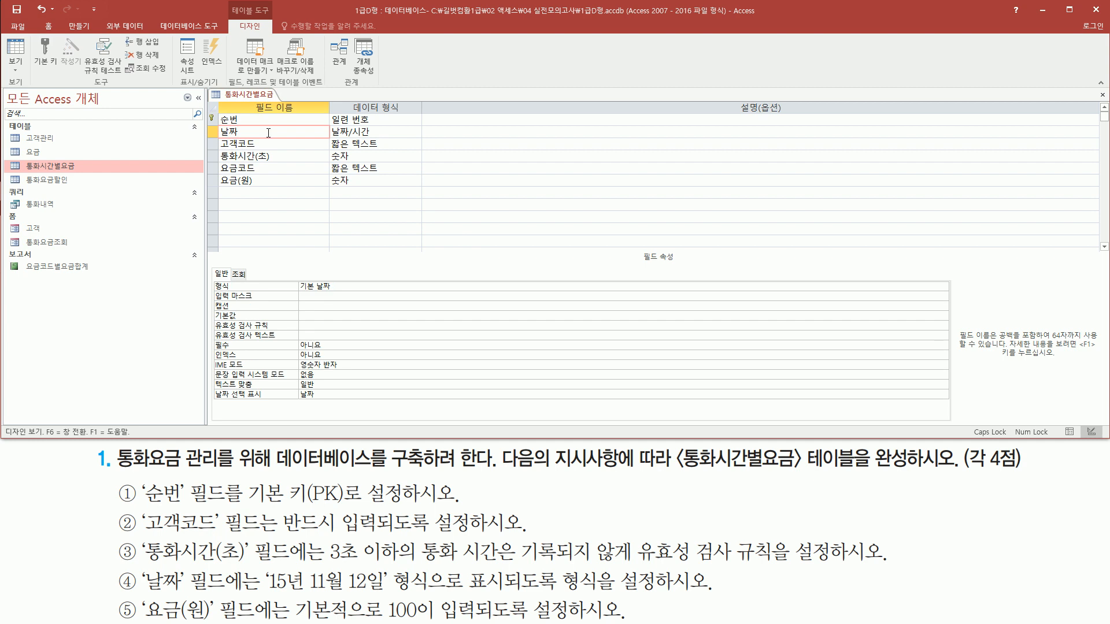
pyautogui.moveTo(219, 120); pyautogui.dragTo(264, 136)
pyautogui.moveTo(261, 595); pyautogui.dragTo(386, 594)
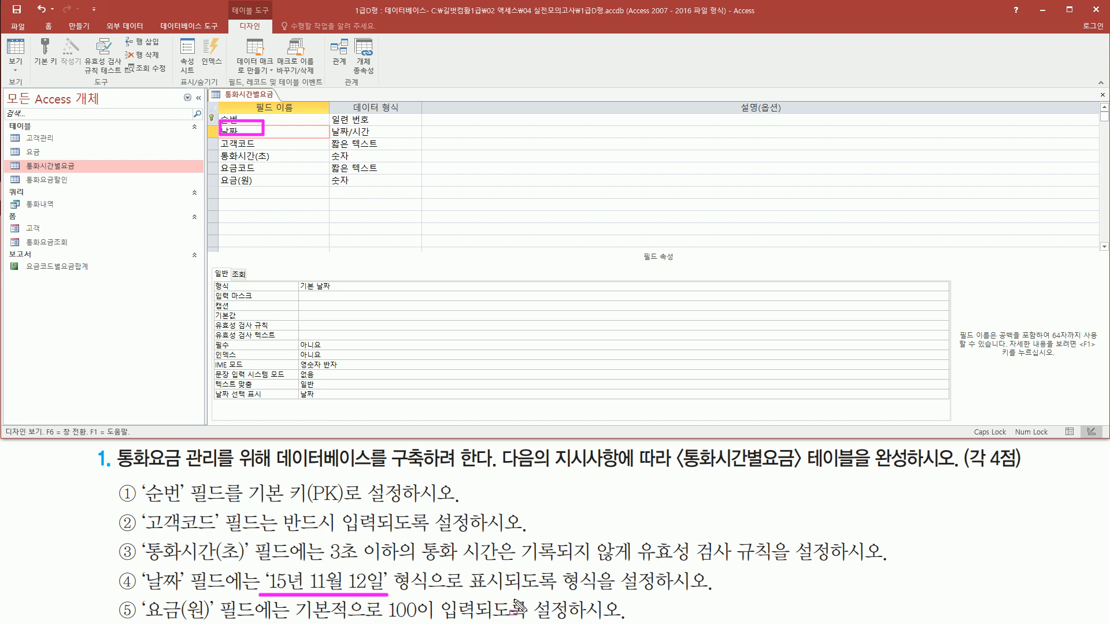
pyautogui.moveTo(558, 564); pyautogui.dragTo(659, 599)
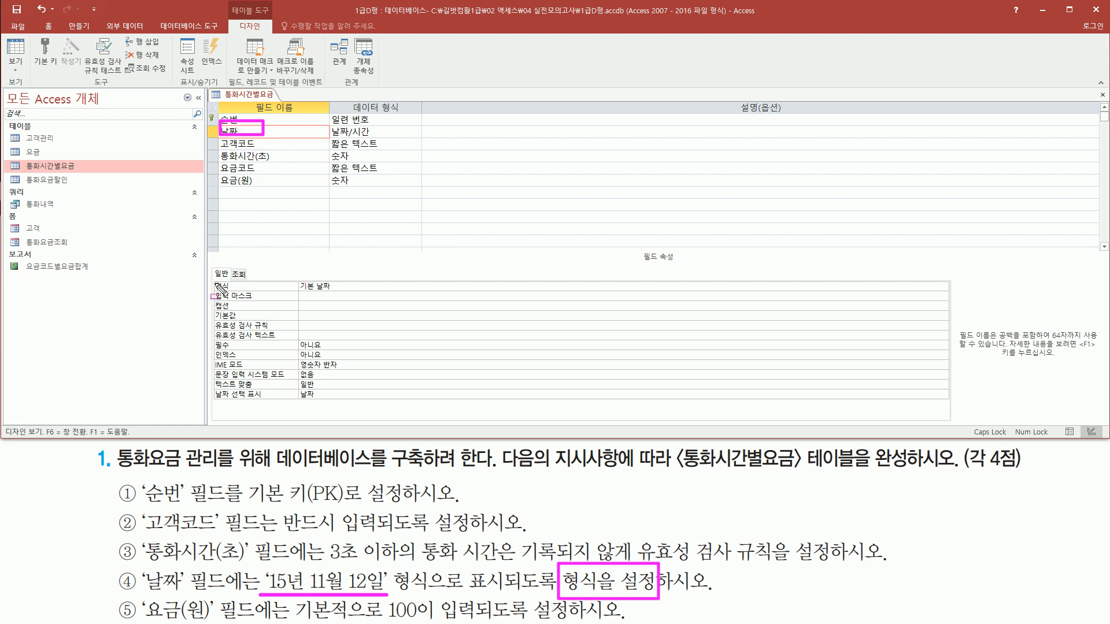
pyautogui.moveTo(212, 278)
pyautogui.mouseDown()
pyautogui.moveTo(238, 290)
pyautogui.moveTo(349, 294)
pyautogui.mouseUp()
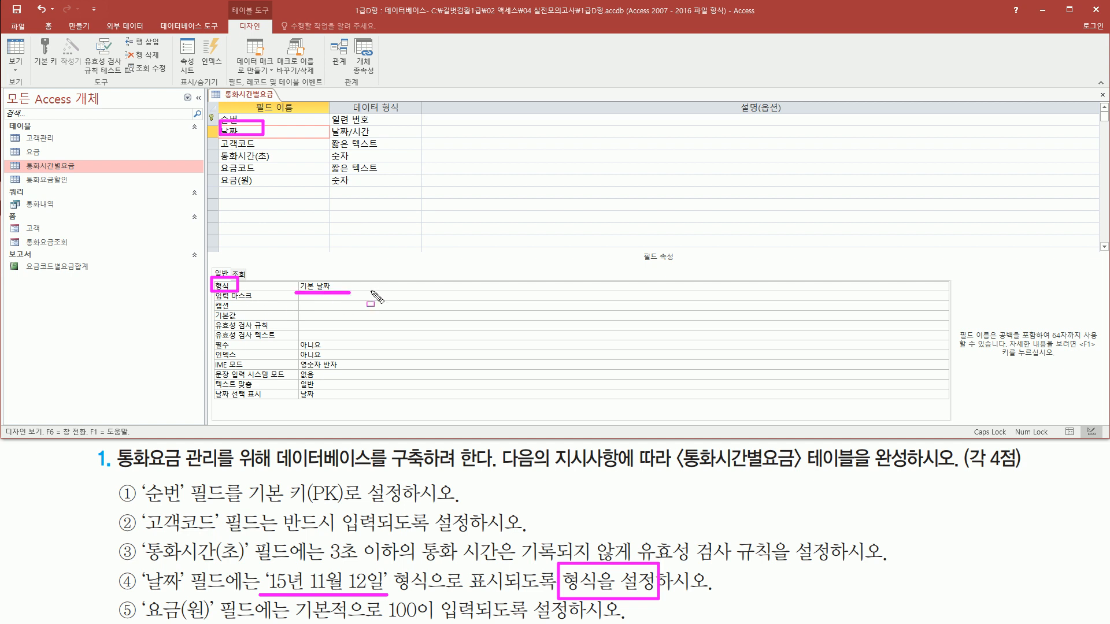
pyautogui.press('Escape')
pyautogui.click(943, 287)
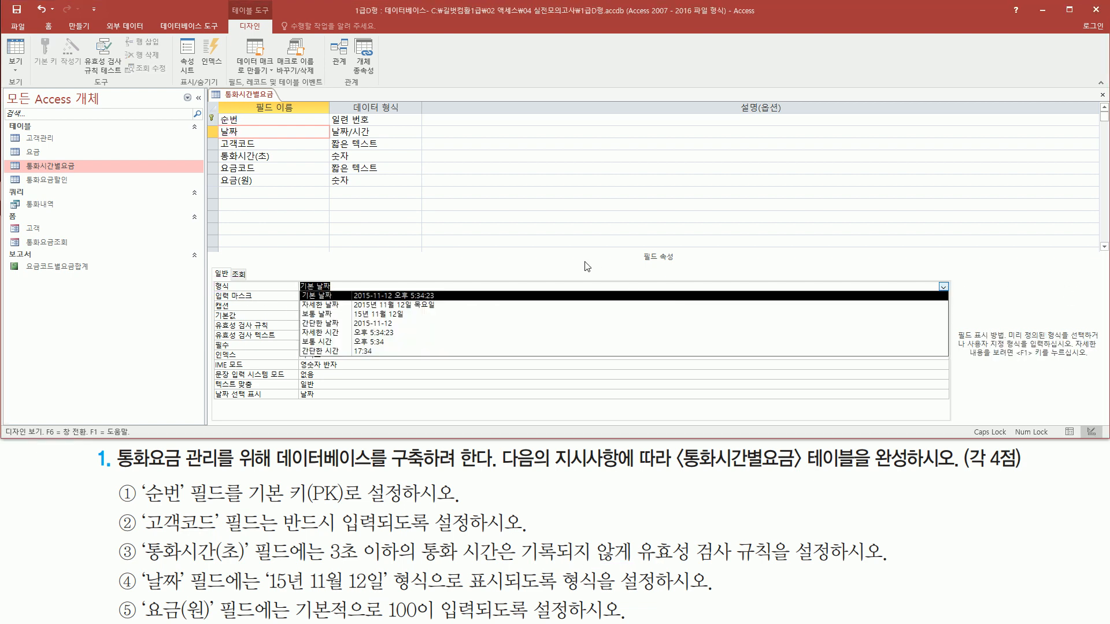
pyautogui.hotkey('ctrl', 'shift', 'd')
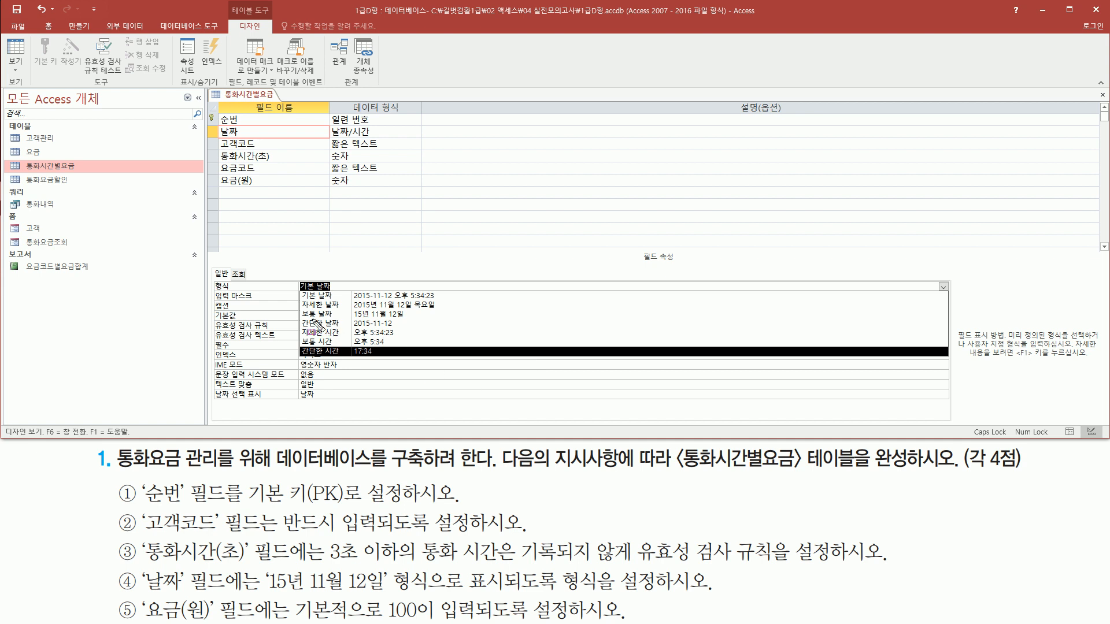
pyautogui.moveTo(301, 319)
pyautogui.mouseDown()
pyautogui.moveTo(427, 321)
pyautogui.moveTo(416, 308)
pyautogui.mouseUp()
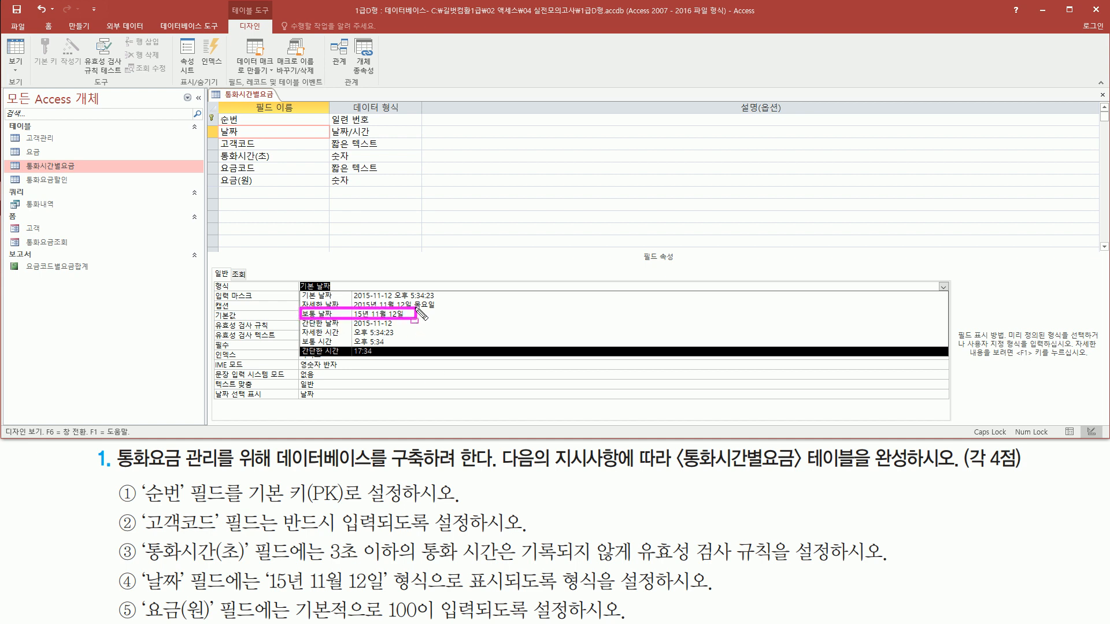
pyautogui.moveTo(261, 587); pyautogui.dragTo(388, 588)
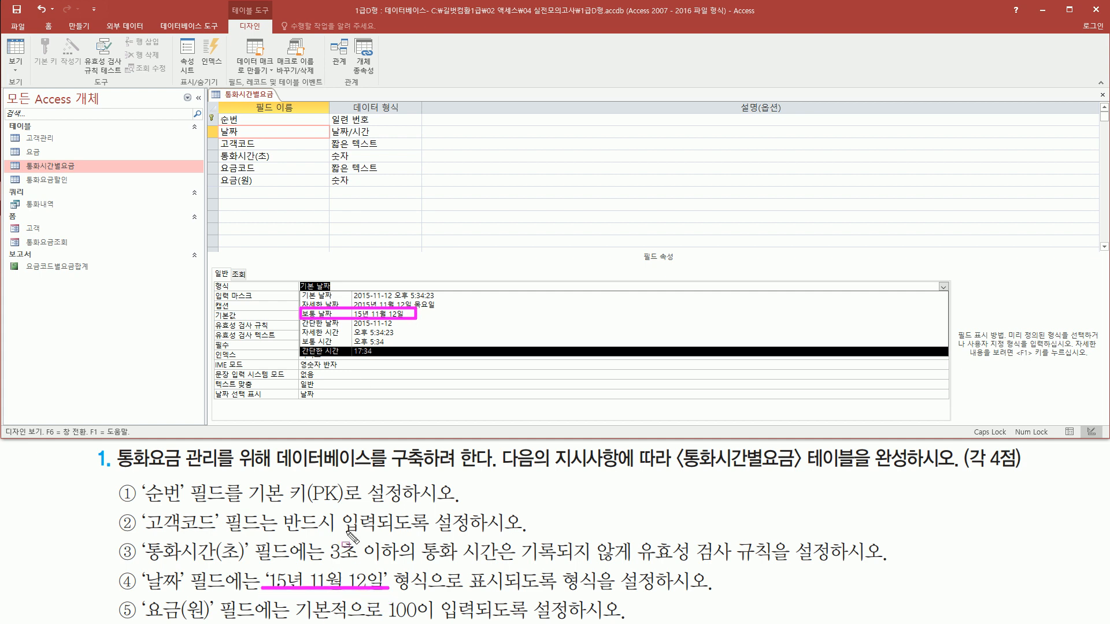
pyautogui.press('Escape')
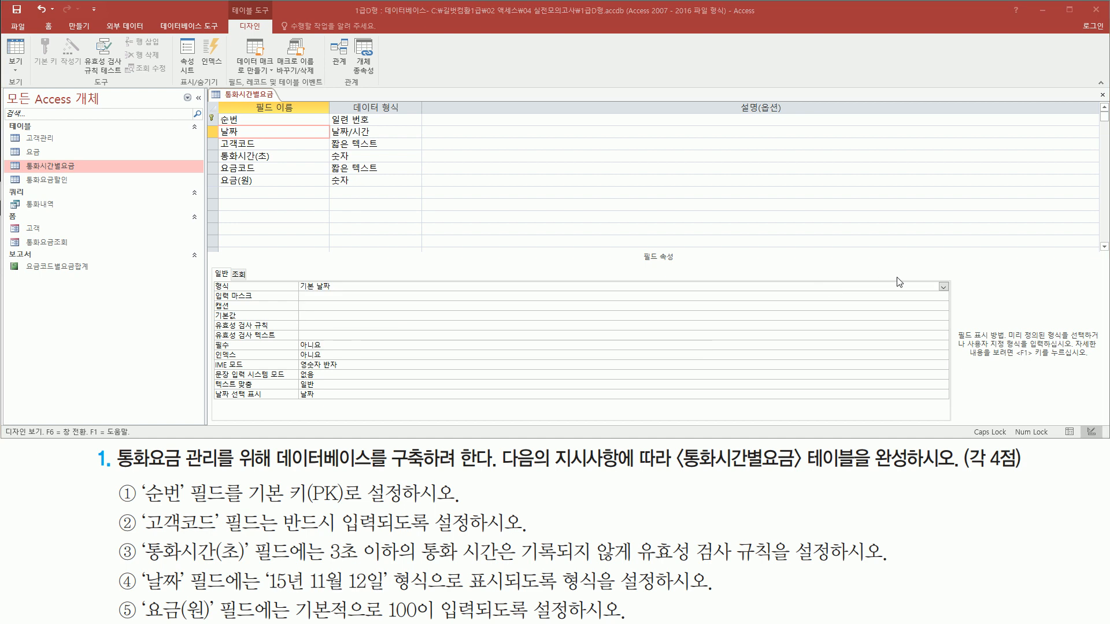
pyautogui.click(944, 286)
pyautogui.click(836, 315)
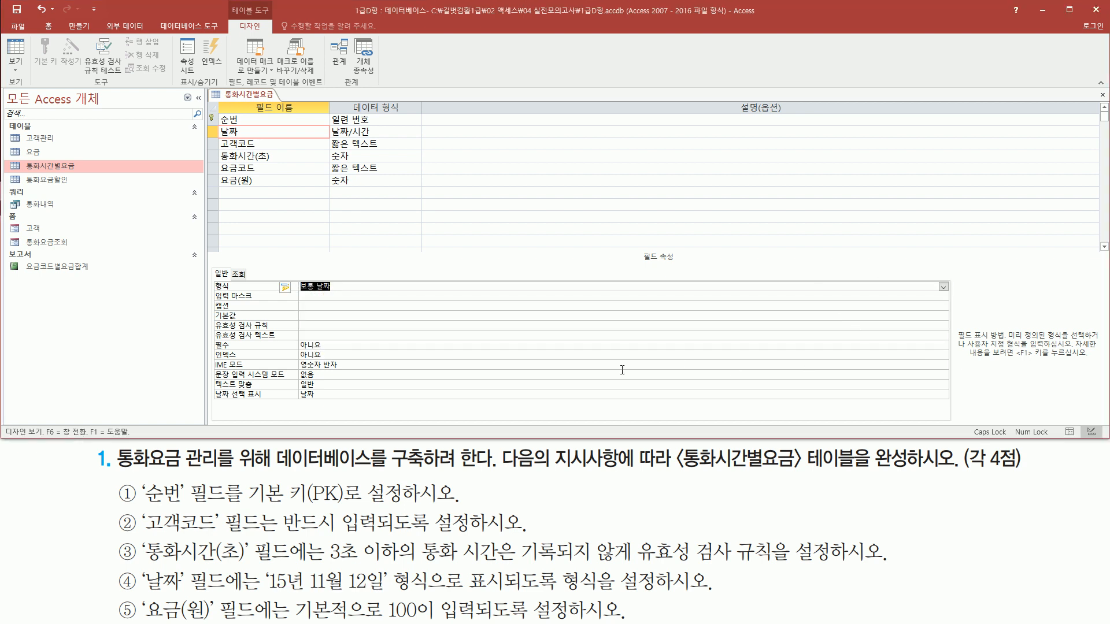
# - Set the 기본값 property of the 요금(원) field to 100
pyautogui.moveTo(139, 594); pyautogui.dragTo(221, 621)
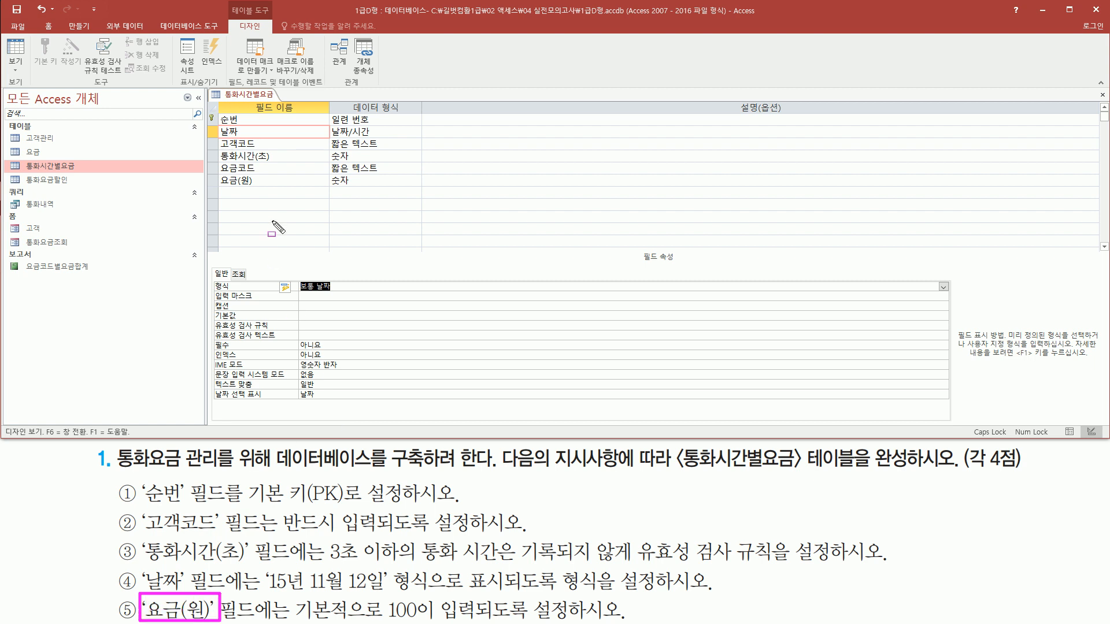
pyautogui.moveTo(211, 177)
pyautogui.mouseDown()
pyautogui.moveTo(263, 190)
pyautogui.moveTo(261, 173)
pyautogui.mouseUp()
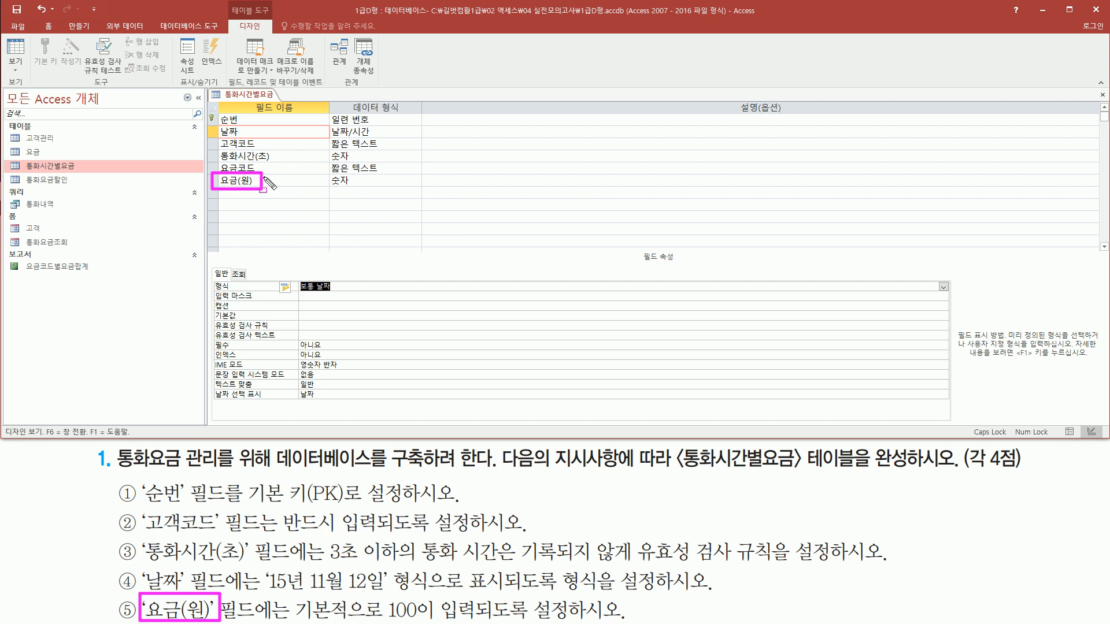
pyautogui.click(267, 182)
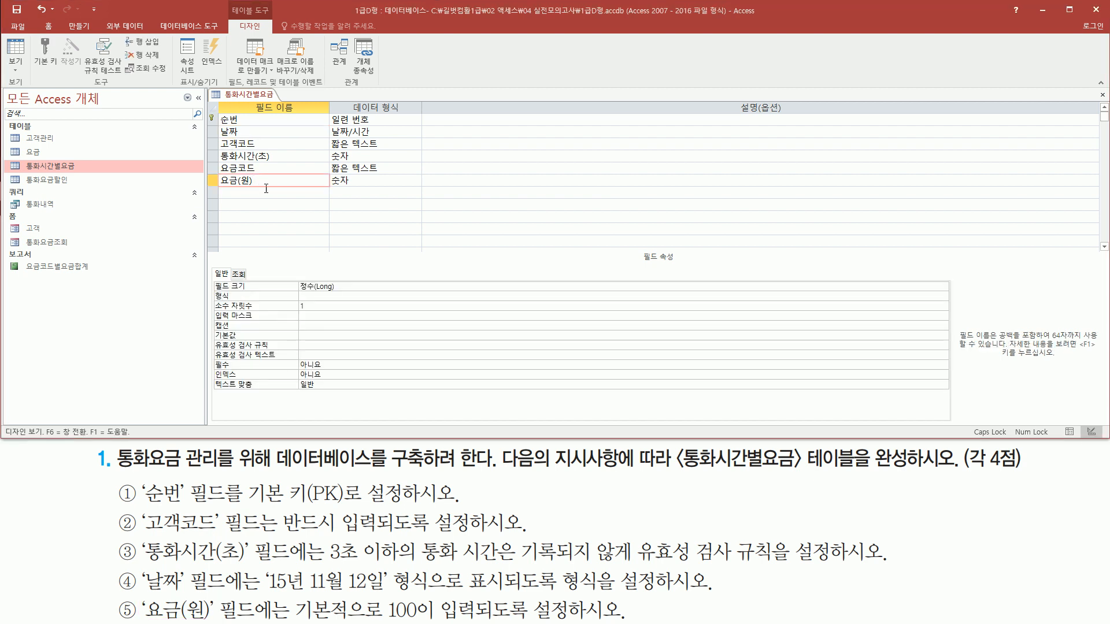
pyautogui.moveTo(291, 595)
pyautogui.mouseDown()
pyautogui.moveTo(470, 621)
pyautogui.moveTo(576, 620)
pyautogui.mouseUp()
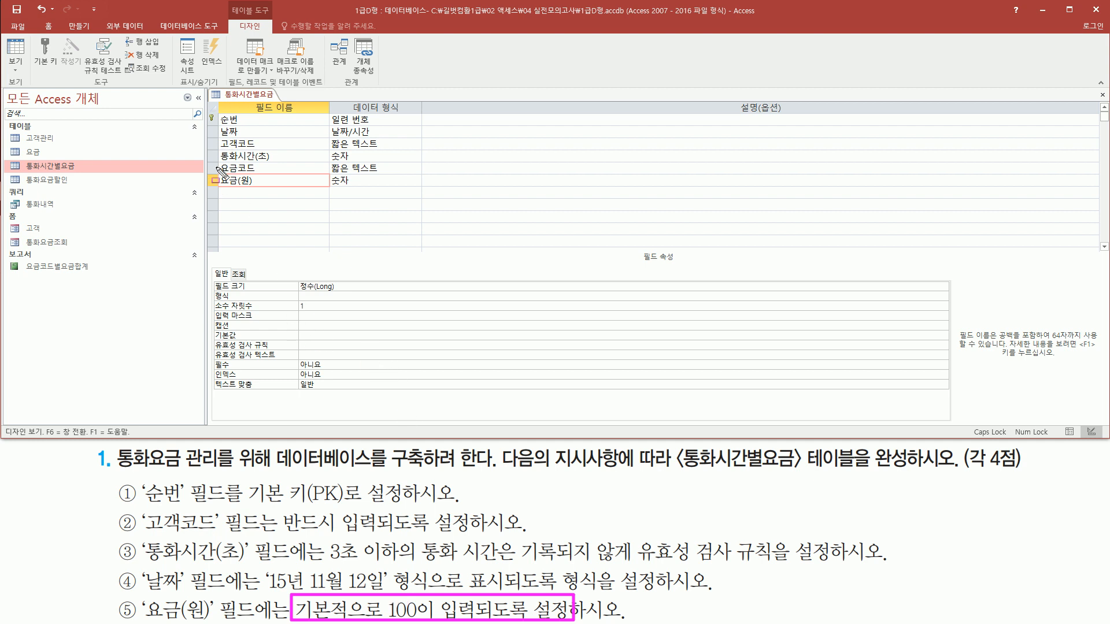
pyautogui.moveTo(214, 172); pyautogui.dragTo(263, 188)
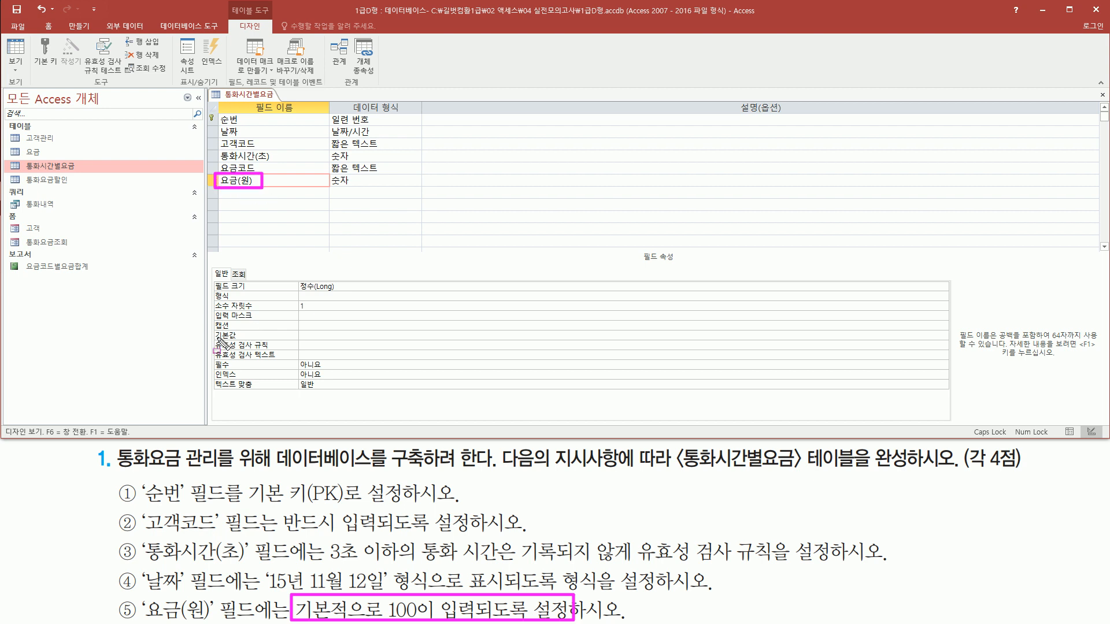
pyautogui.moveTo(211, 323); pyautogui.dragTo(342, 344)
pyautogui.press('Escape')
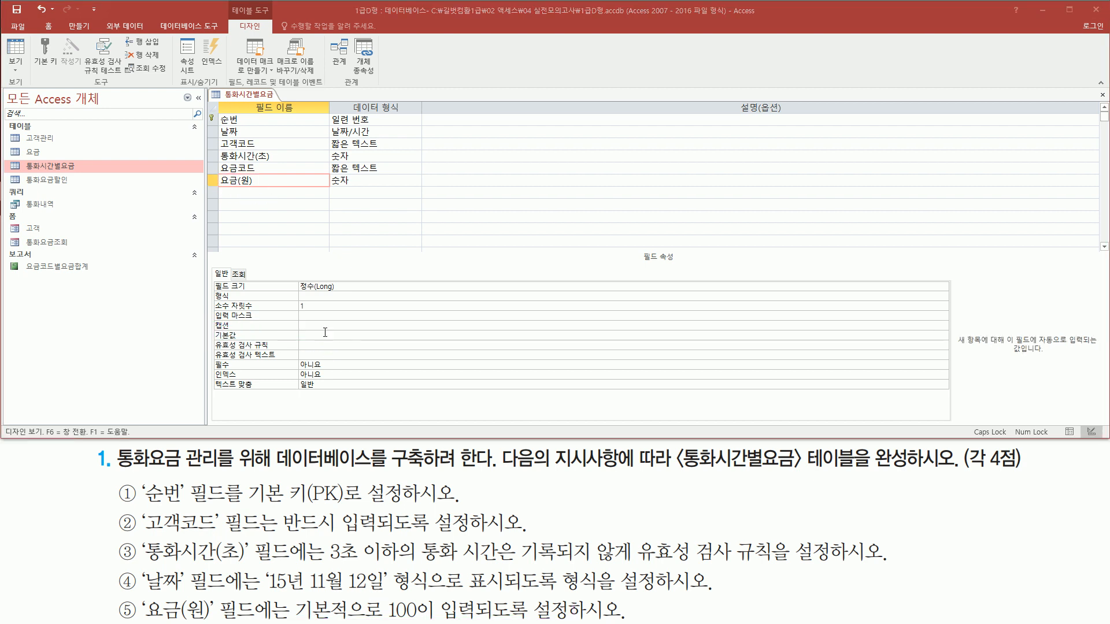
pyautogui.click(336, 346)
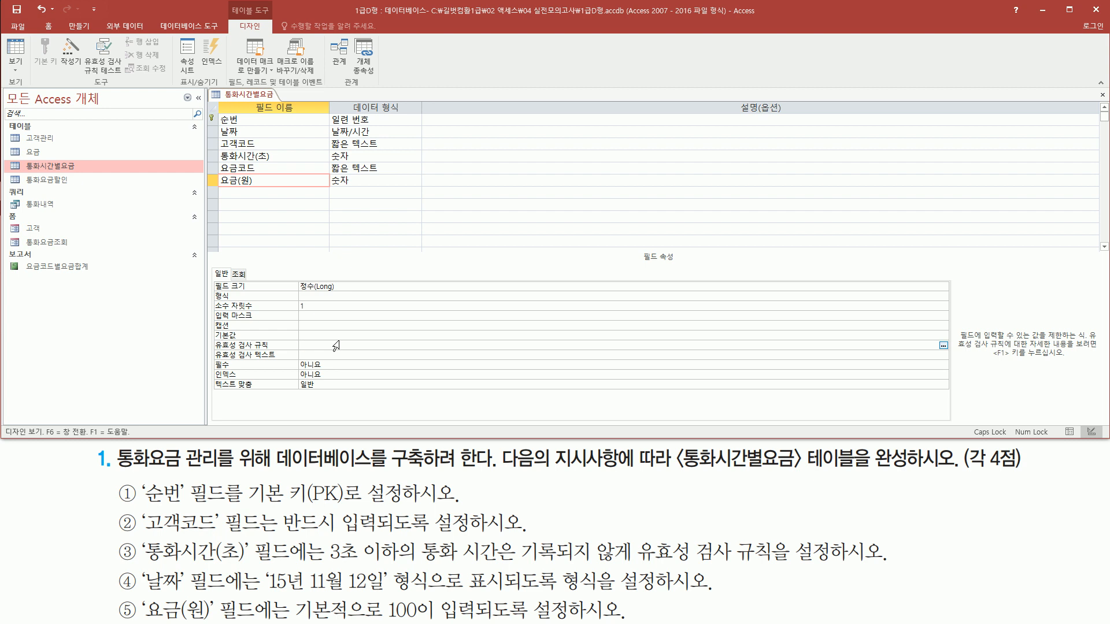
pyautogui.press('Up')
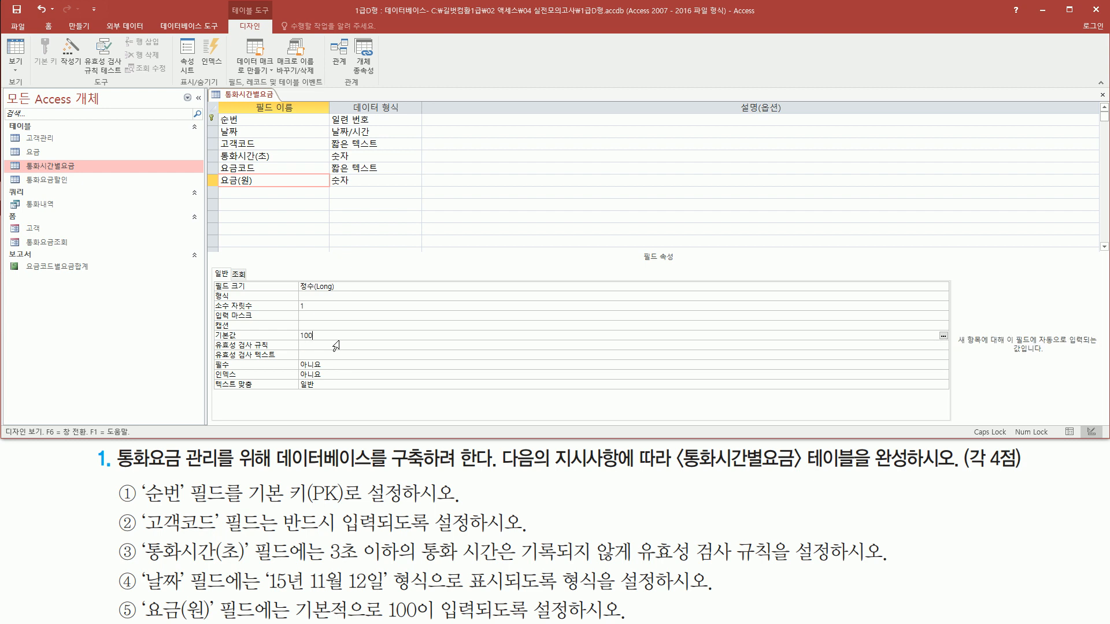
pyautogui.moveTo(209, 344)
pyautogui.mouseDown()
pyautogui.moveTo(346, 346)
pyautogui.moveTo(344, 329)
pyautogui.mouseUp()
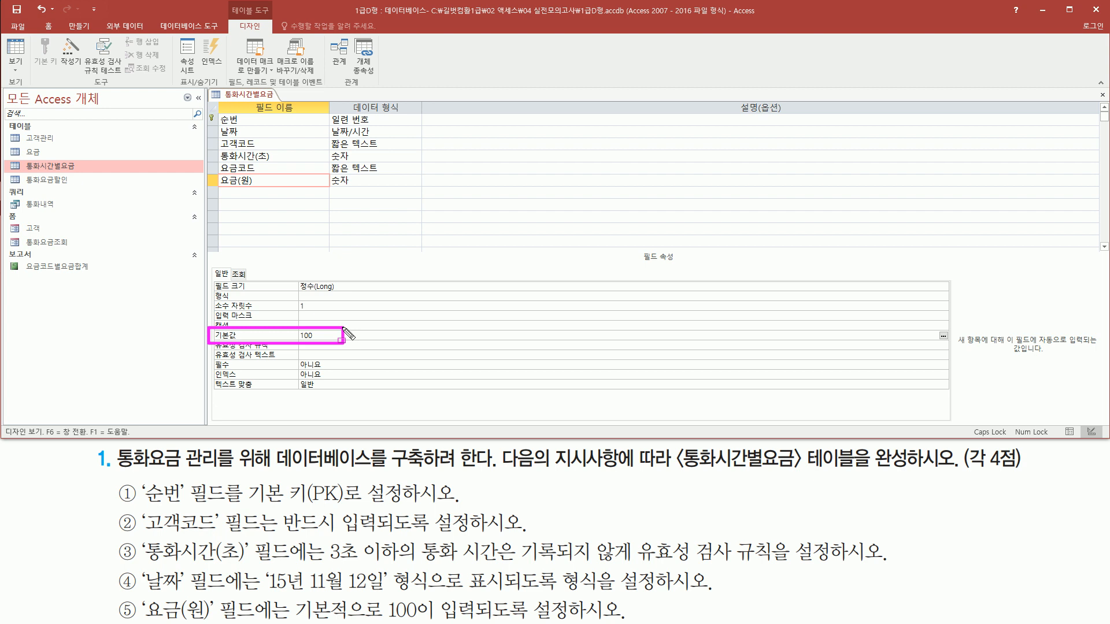
pyautogui.press('Escape')
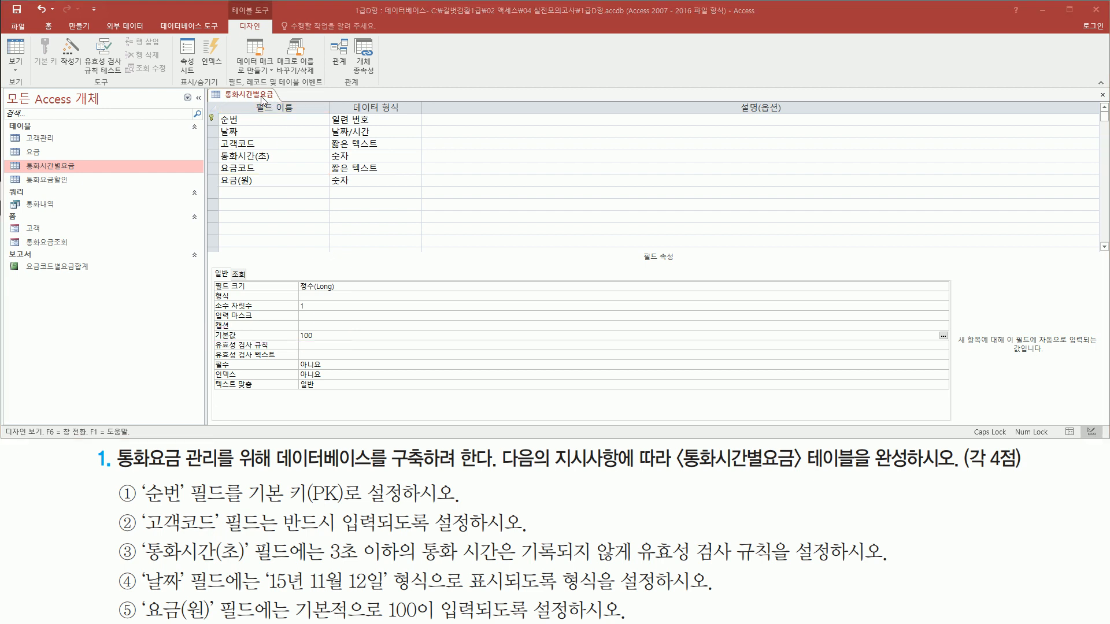
# - Switch the 통화시간별요금 table to Datasheet view, saving it and agreeing to test the existing data against the new rules
pyautogui.rightClick(263, 99)
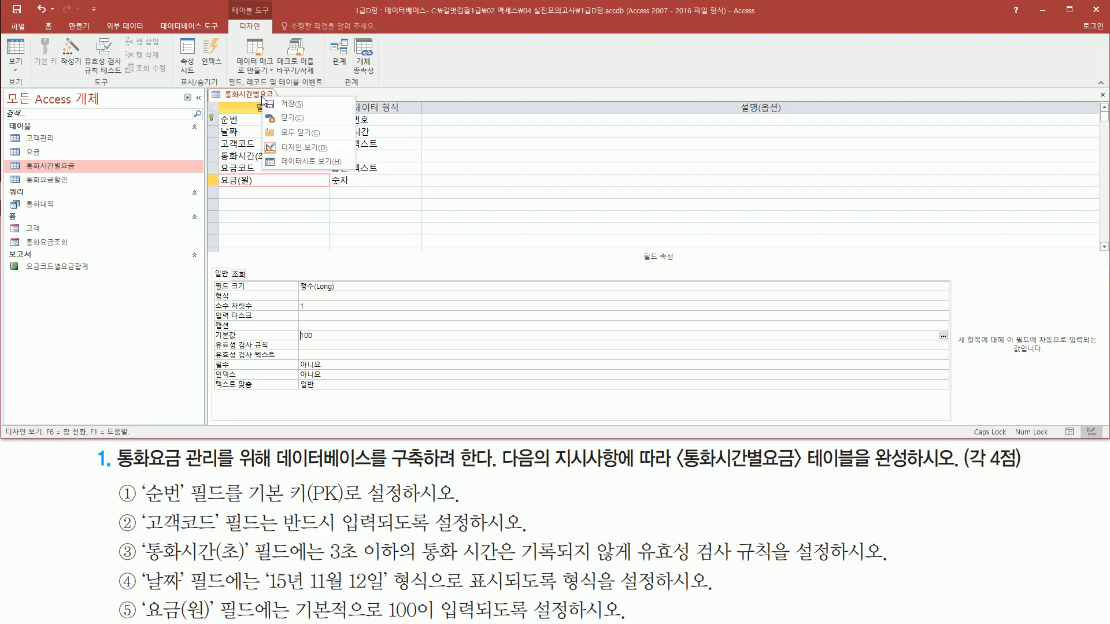
pyautogui.click(323, 163)
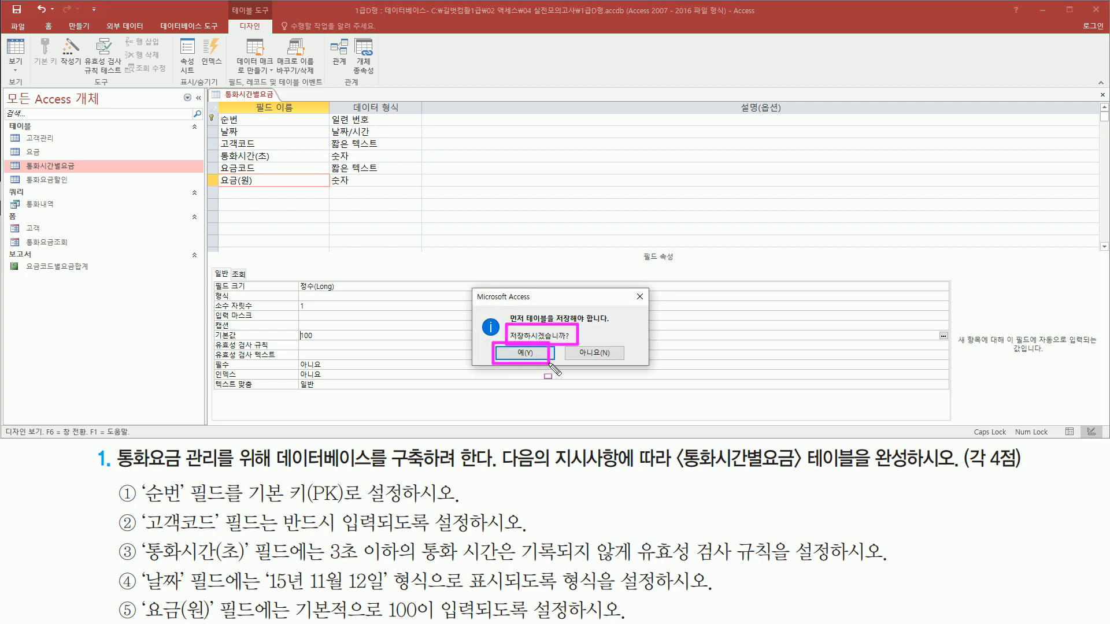
pyautogui.click(525, 353)
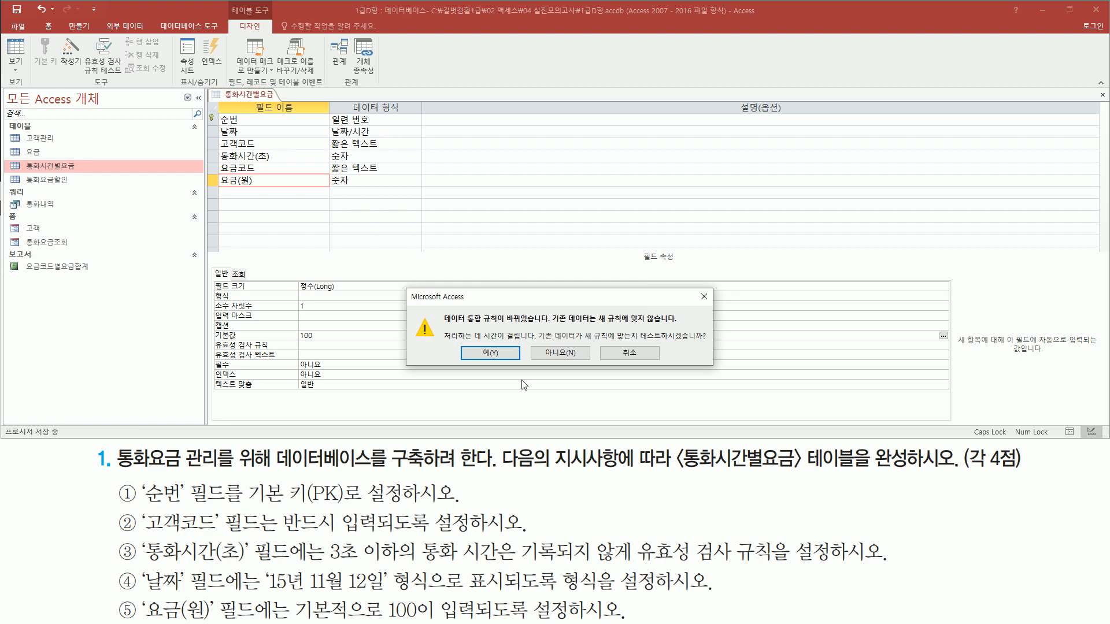
pyautogui.moveTo(442, 325); pyautogui.dragTo(544, 325)
pyautogui.moveTo(640, 341); pyautogui.dragTo(709, 342)
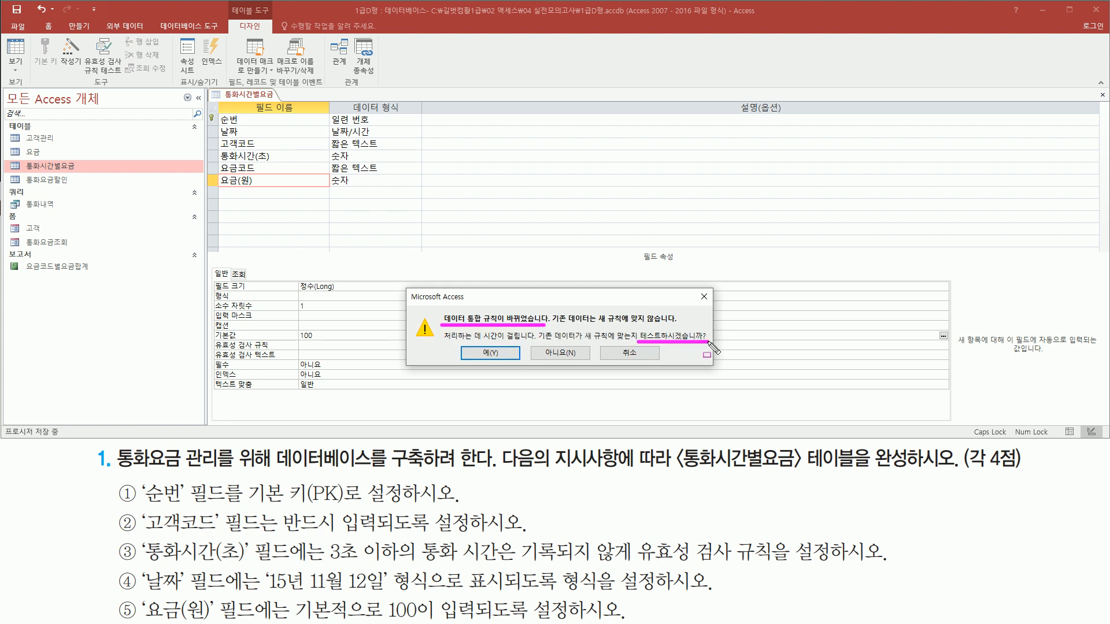
pyautogui.moveTo(464, 344); pyautogui.dragTo(515, 359)
pyautogui.press('Escape')
pyautogui.click(491, 353)
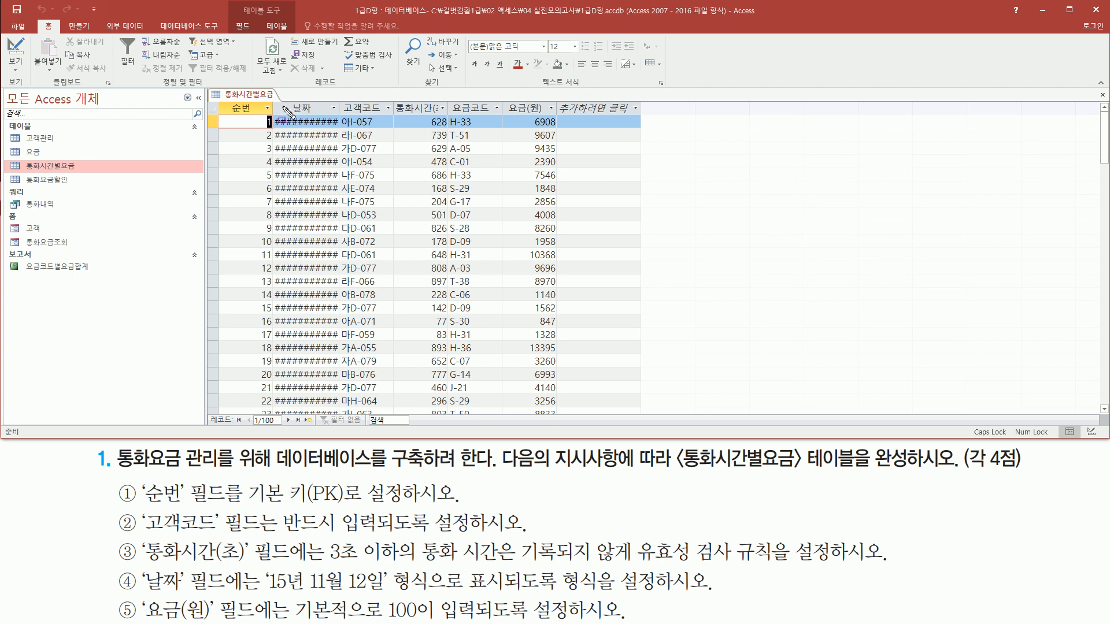
# - Widen the 날짜 column of the datasheet to fit its contents
pyautogui.moveTo(276, 114)
pyautogui.mouseDown()
pyautogui.moveTo(320, 385)
pyautogui.moveTo(340, 413)
pyautogui.mouseUp()
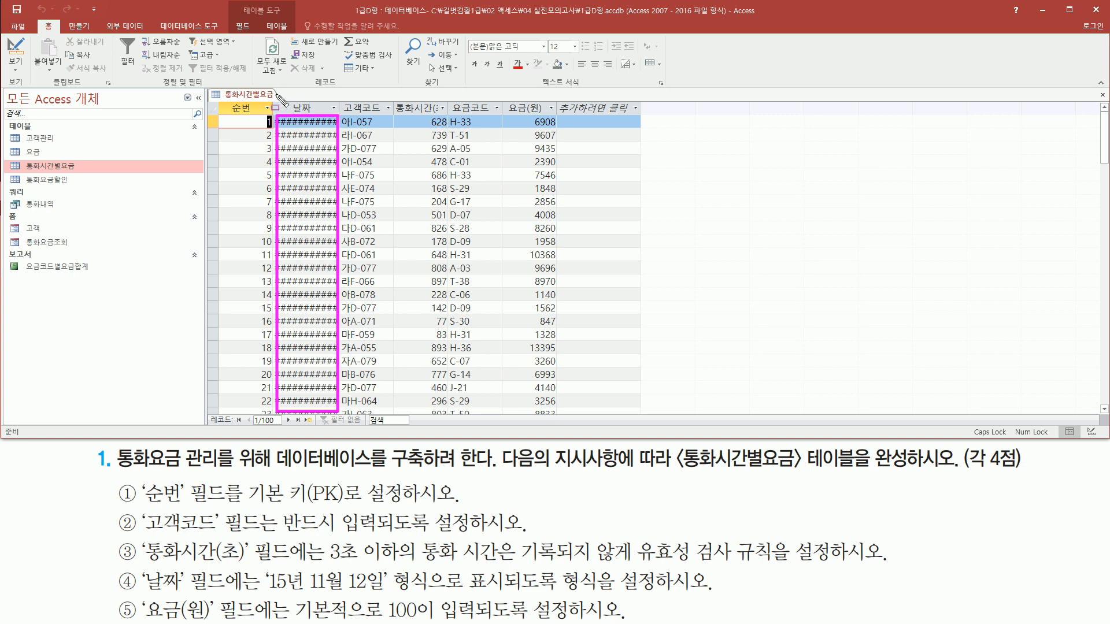
pyautogui.moveTo(340, 95); pyautogui.dragTo(340, 118)
pyautogui.press('Escape')
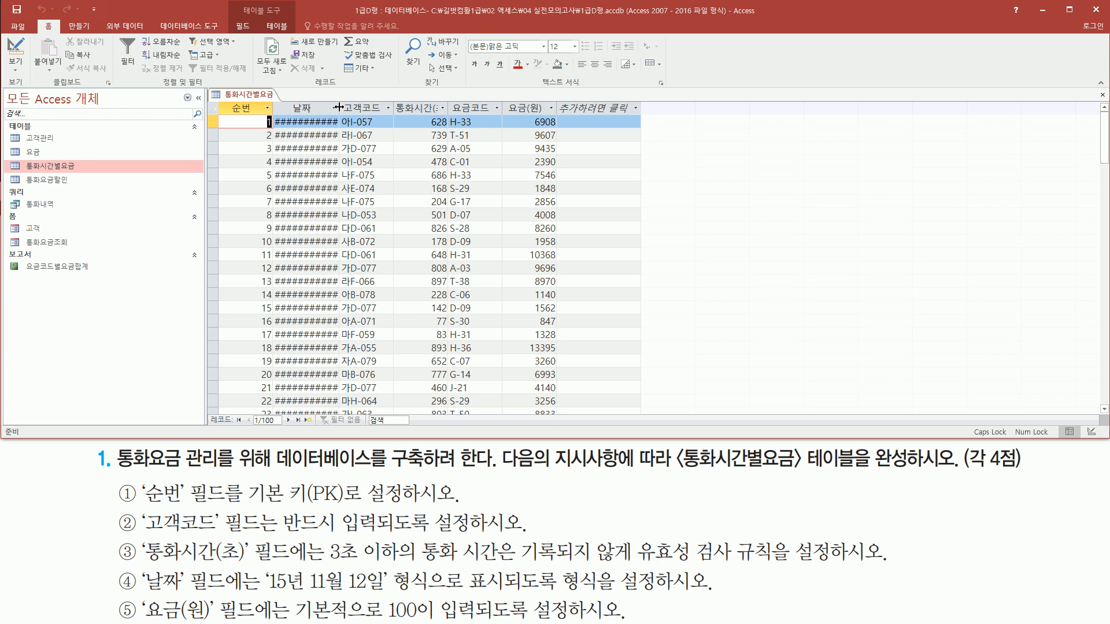
pyautogui.doubleClick(339, 108)
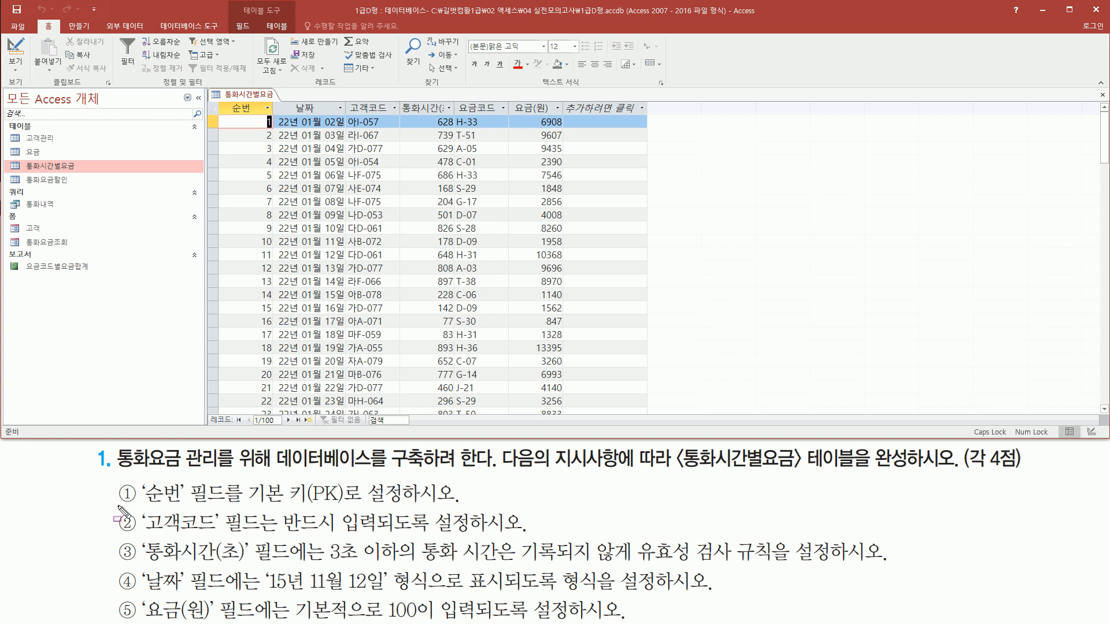
pyautogui.moveTo(245, 503); pyautogui.dragTo(349, 503)
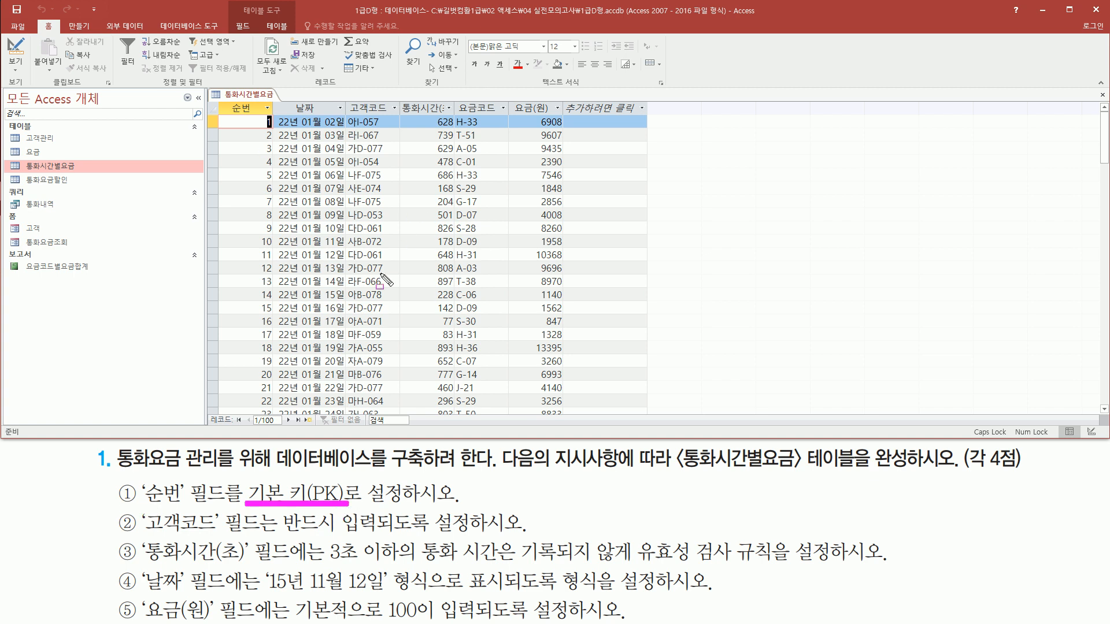
pyautogui.moveTo(141, 530)
pyautogui.mouseDown()
pyautogui.moveTo(221, 533)
pyautogui.moveTo(225, 508)
pyautogui.mouseUp()
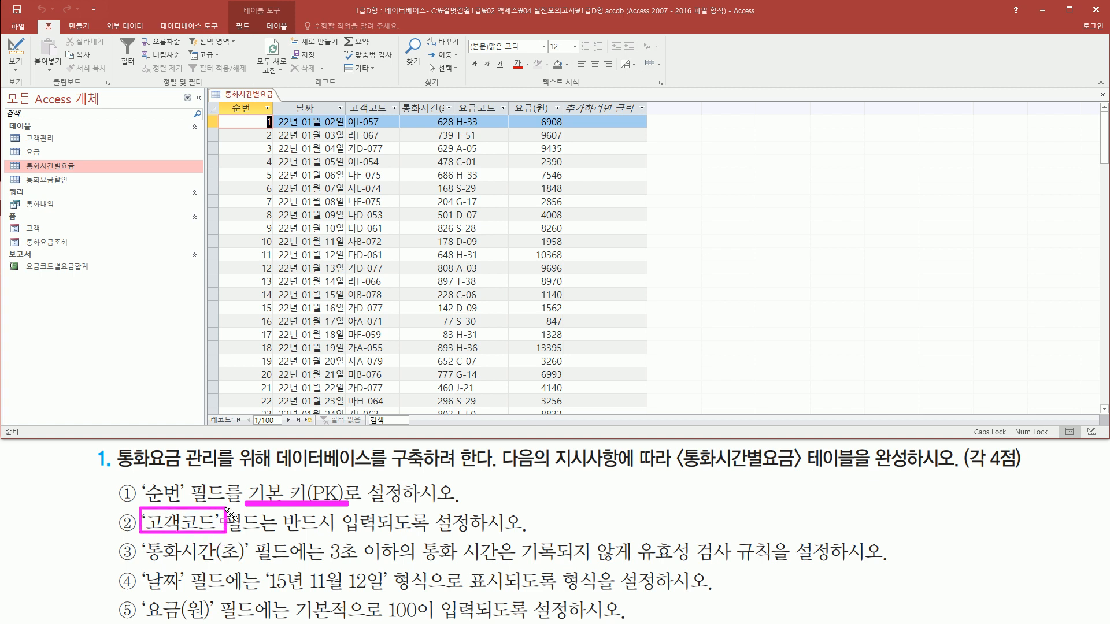
pyautogui.moveTo(280, 537); pyautogui.dragTo(466, 545)
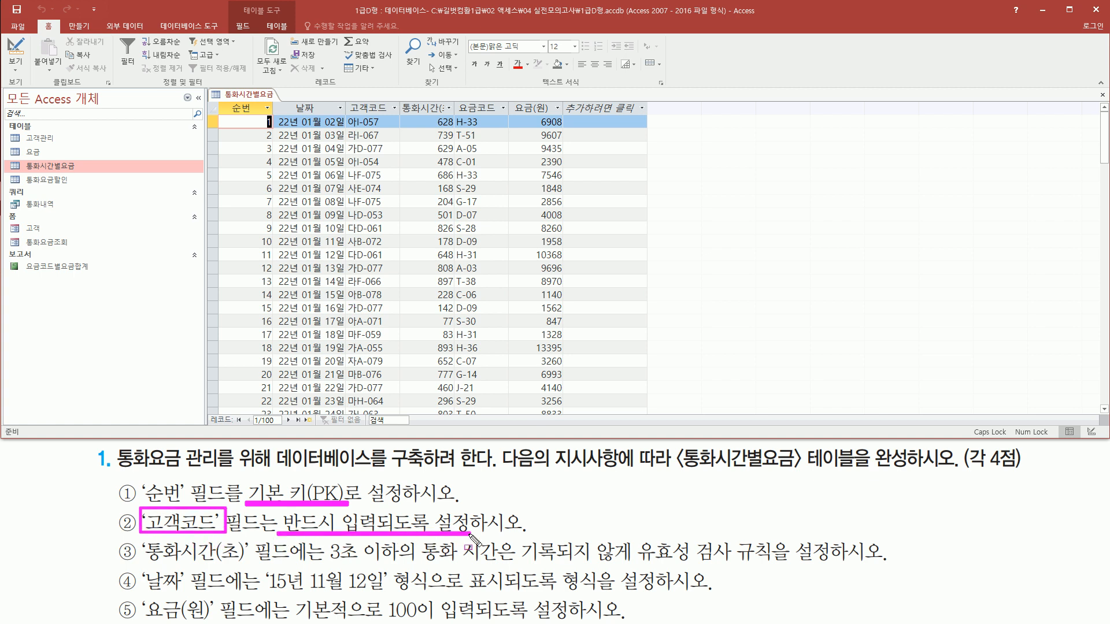
pyautogui.press('Escape')
# - Go to the 고객코드 cell of the new record row, then open its customer list and close it without choosing
pyautogui.scroll(-3, 341, 230)
pyautogui.scroll(-9, 342, 232)
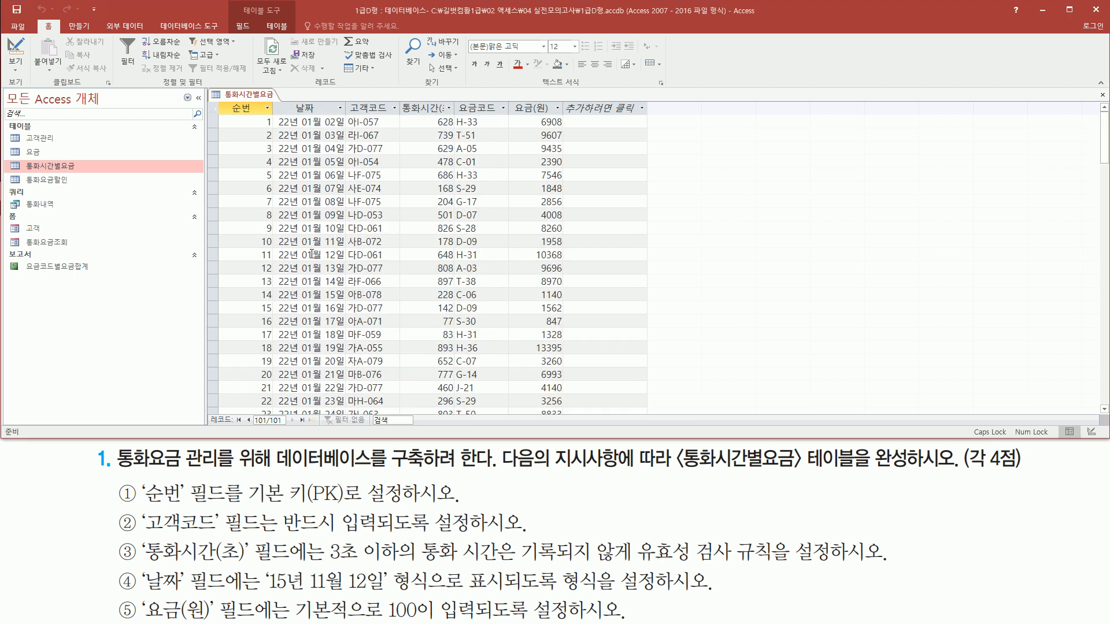
pyautogui.scroll(-18, 312, 255)
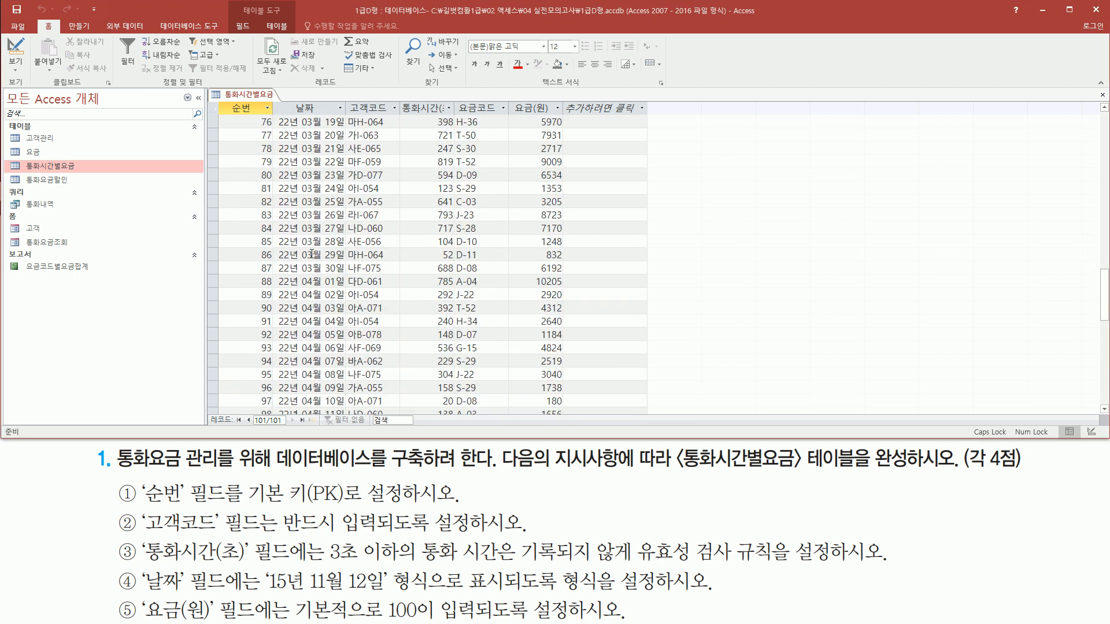
pyautogui.click(368, 255)
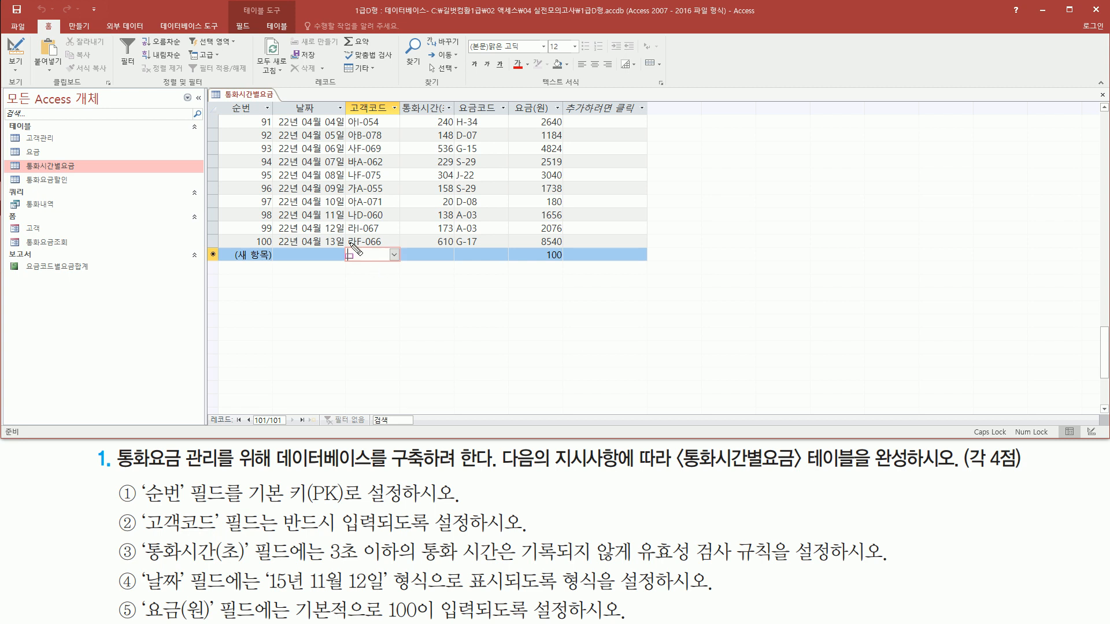
pyautogui.moveTo(346, 247); pyautogui.dragTo(397, 266)
pyautogui.click(395, 255)
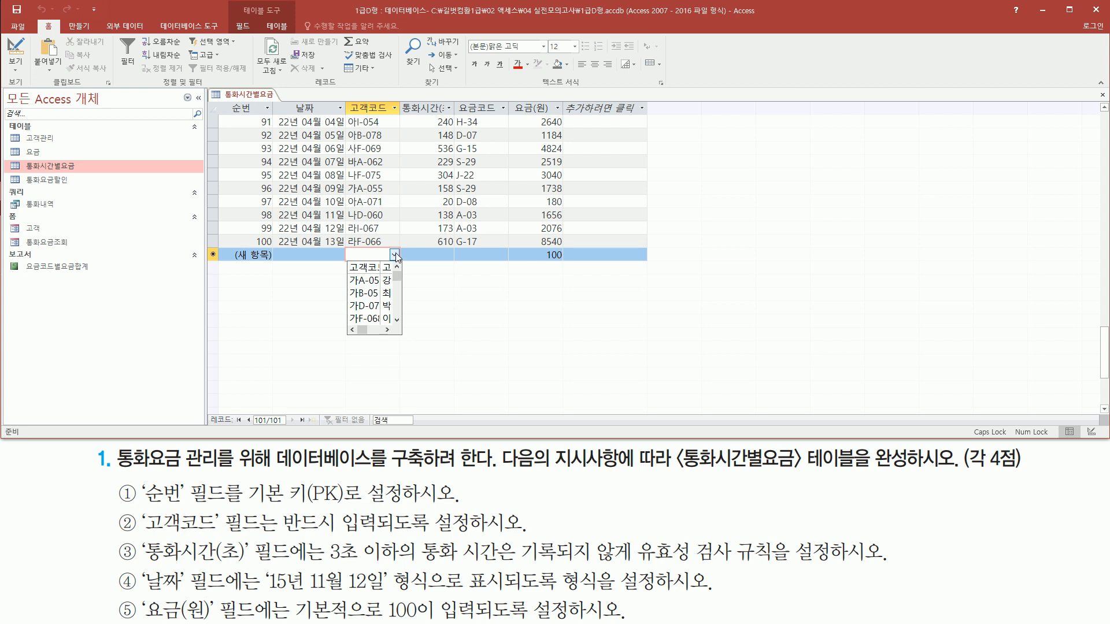
pyautogui.click(394, 256)
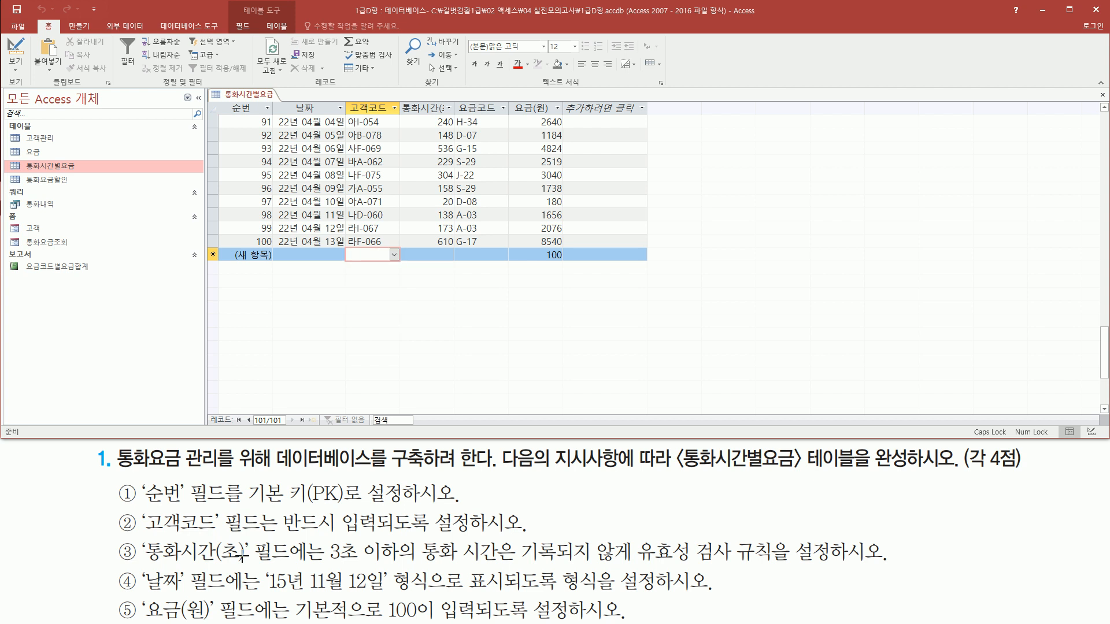
# - Leave 고객코드 empty in the new record and move to its 통화시간(초) field
pyautogui.moveTo(250, 530); pyautogui.dragTo(476, 530)
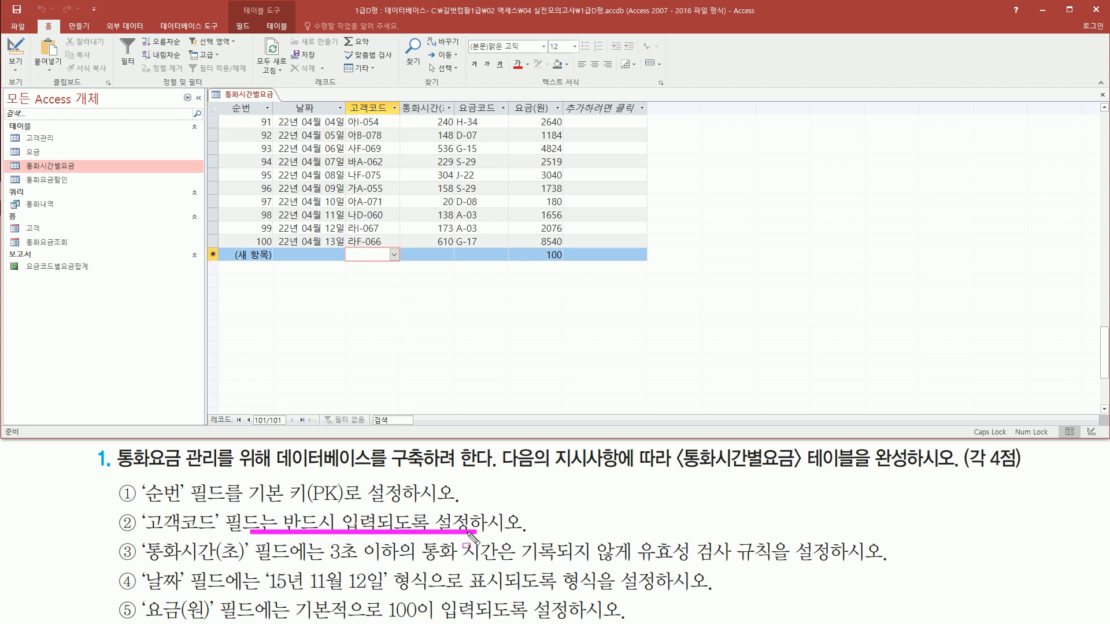
pyautogui.press('Escape')
pyautogui.click(387, 253)
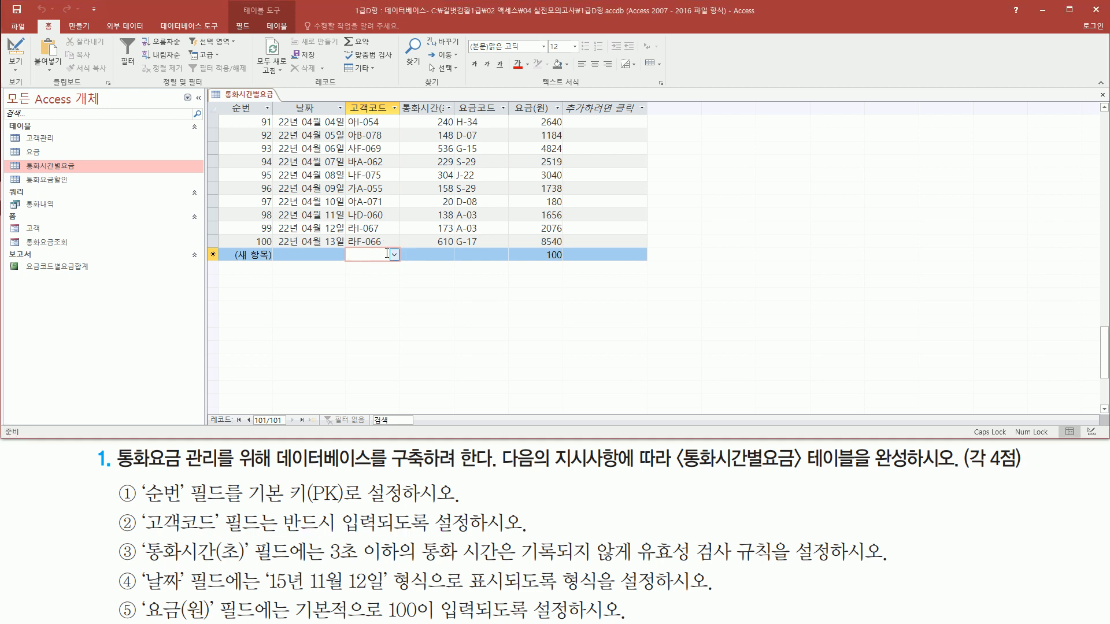
pyautogui.press('Tab')
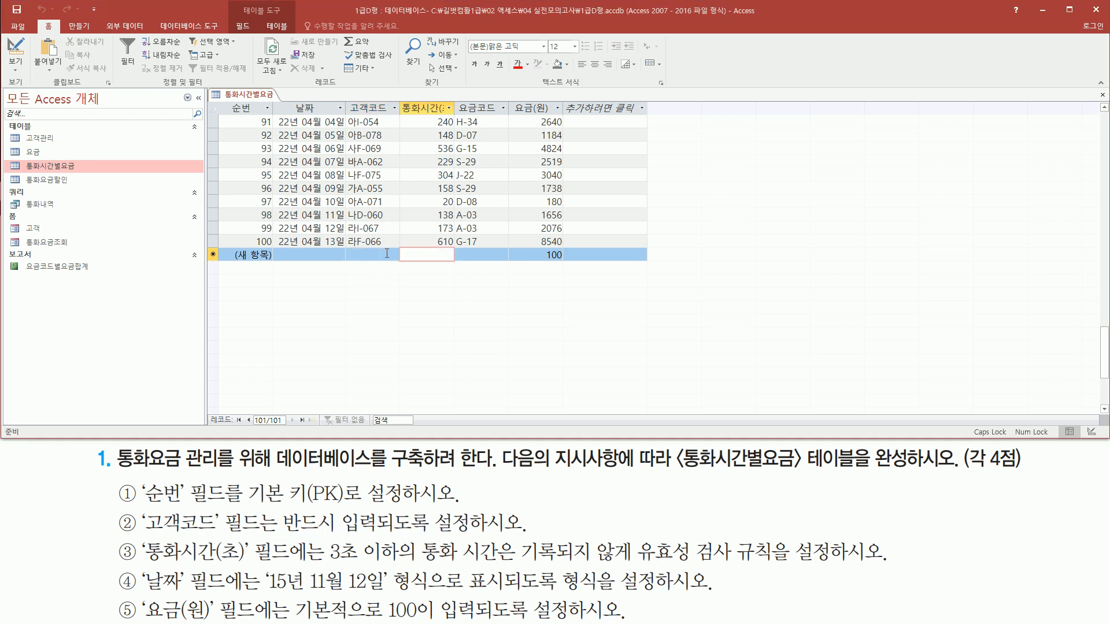
# - Test the validation rule by trying to enter 1 as 통화시간(초) in the new record, then dismiss the warning
pyautogui.moveTo(142, 577); pyautogui.dragTo(322, 577)
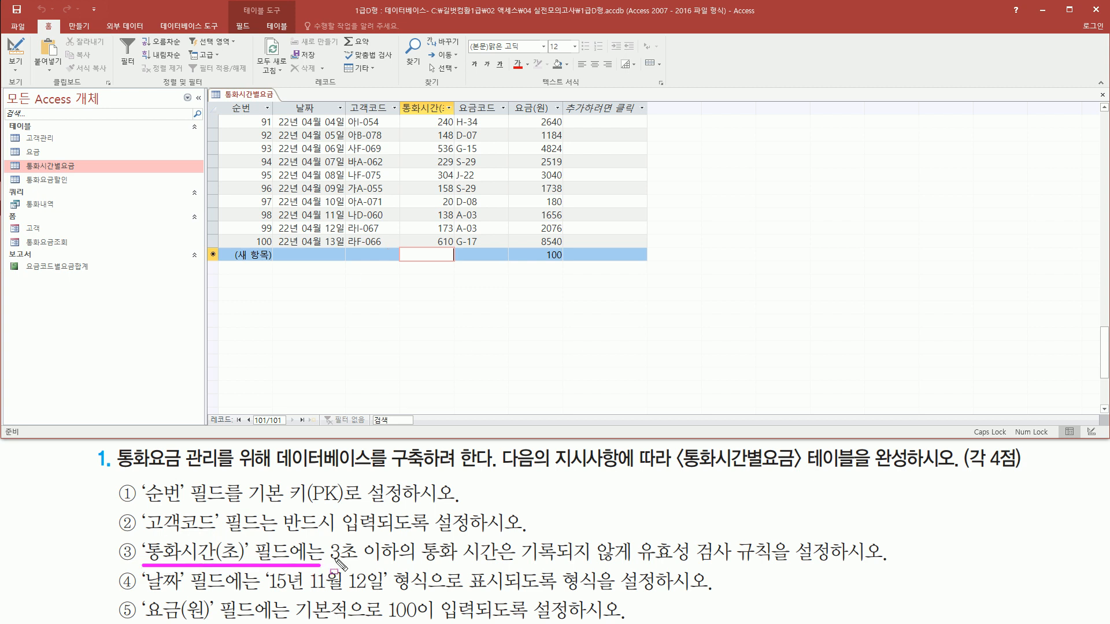
pyautogui.moveTo(325, 539)
pyautogui.mouseDown()
pyautogui.moveTo(413, 566)
pyautogui.moveTo(635, 566)
pyautogui.mouseUp()
pyautogui.press('Escape')
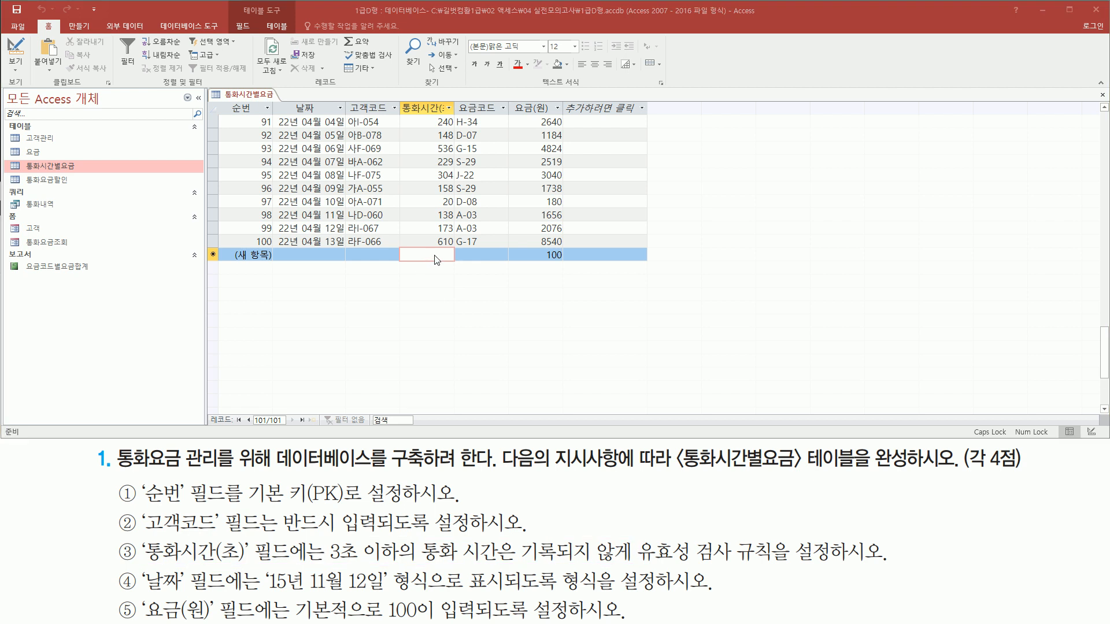
pyautogui.write('1')
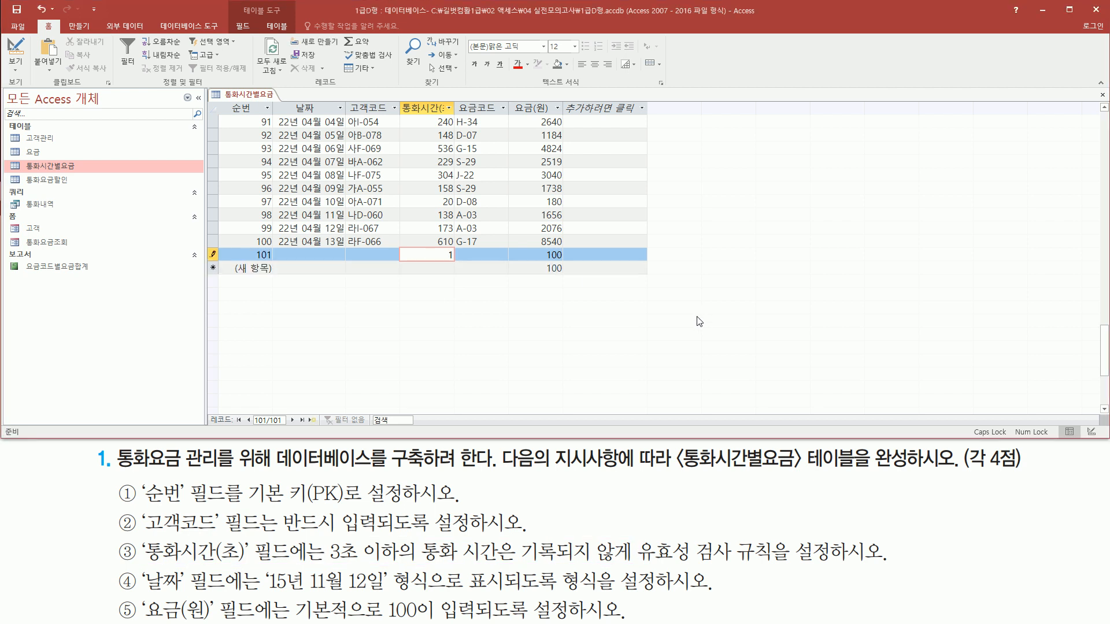
pyautogui.press('Return')
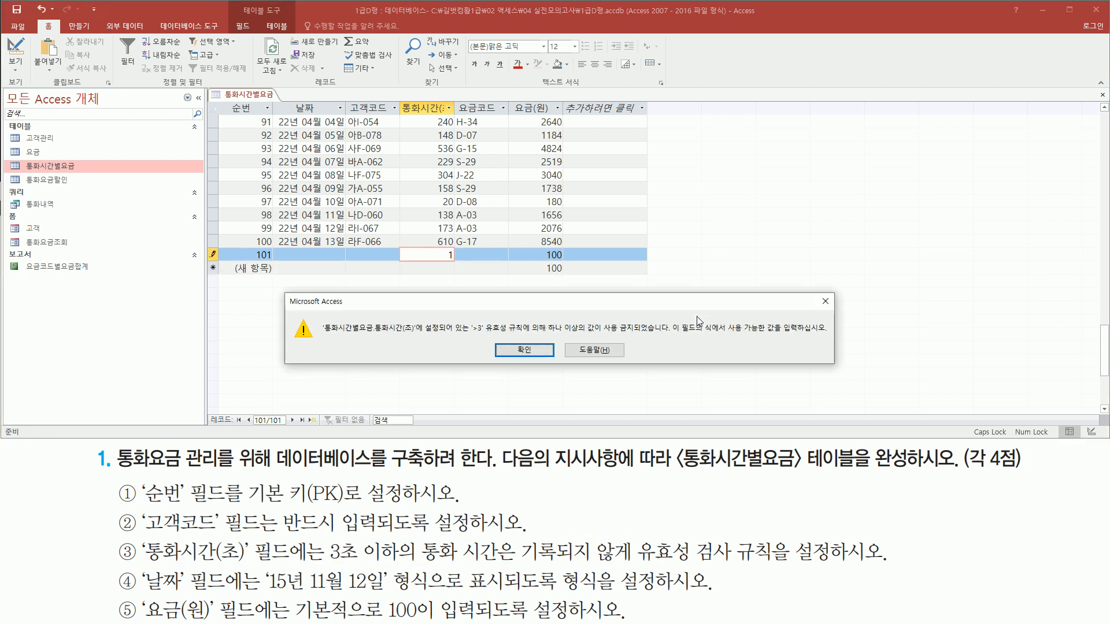
pyautogui.moveTo(469, 334)
pyautogui.mouseDown()
pyautogui.moveTo(555, 345)
pyautogui.moveTo(668, 336)
pyautogui.mouseUp()
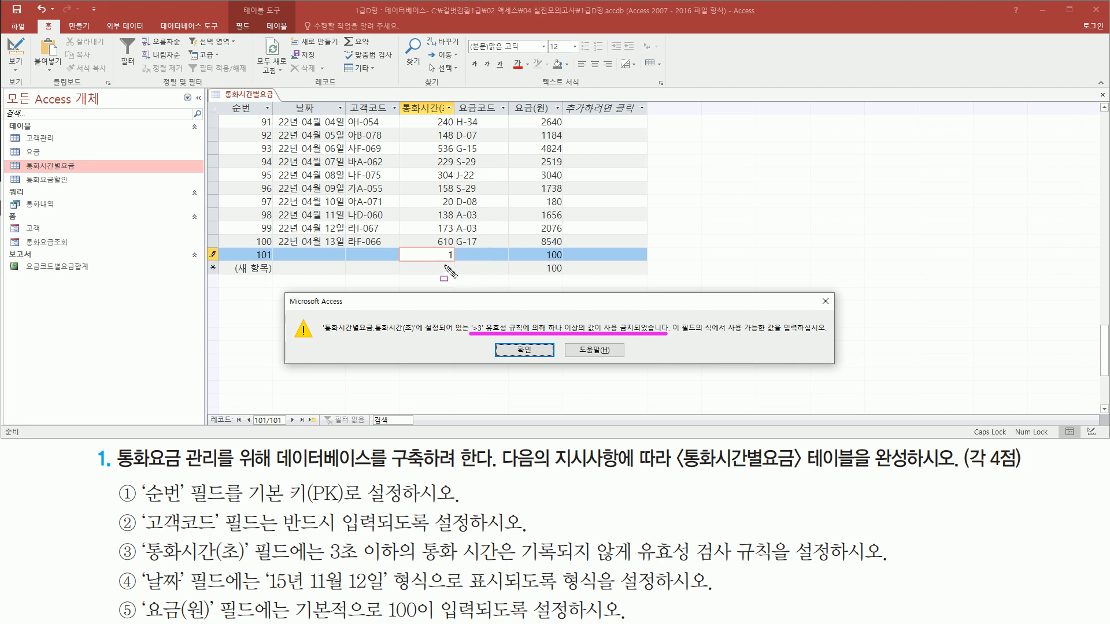
pyautogui.press('Escape')
pyautogui.click(518, 351)
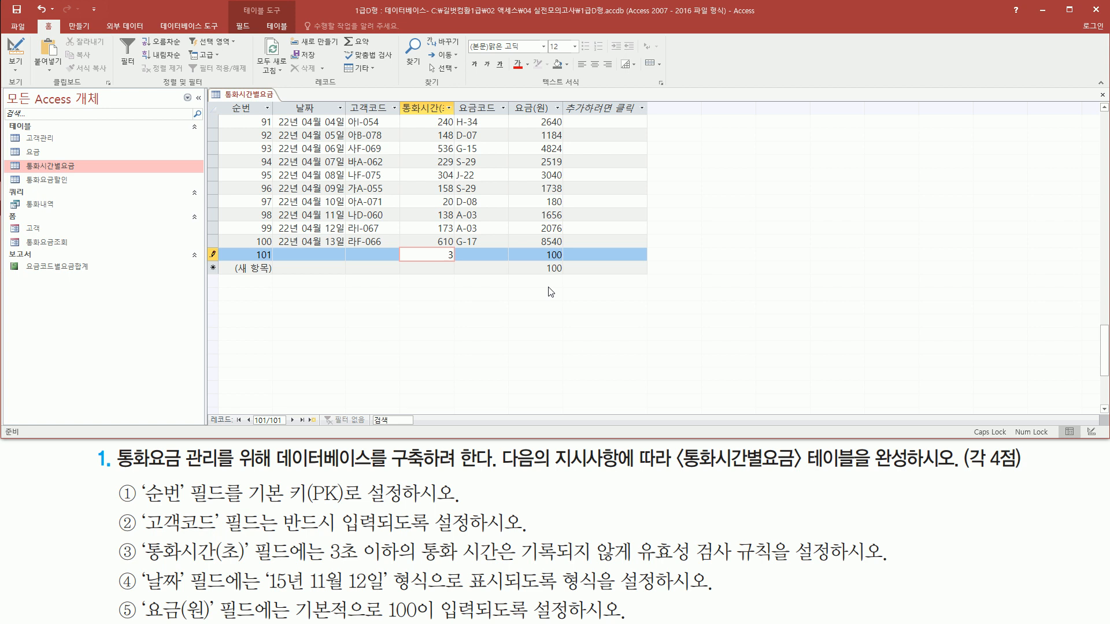
# - Try to enter 3 as 통화시간(초) in record 101 and dismiss the validation warning
pyautogui.press('Return')
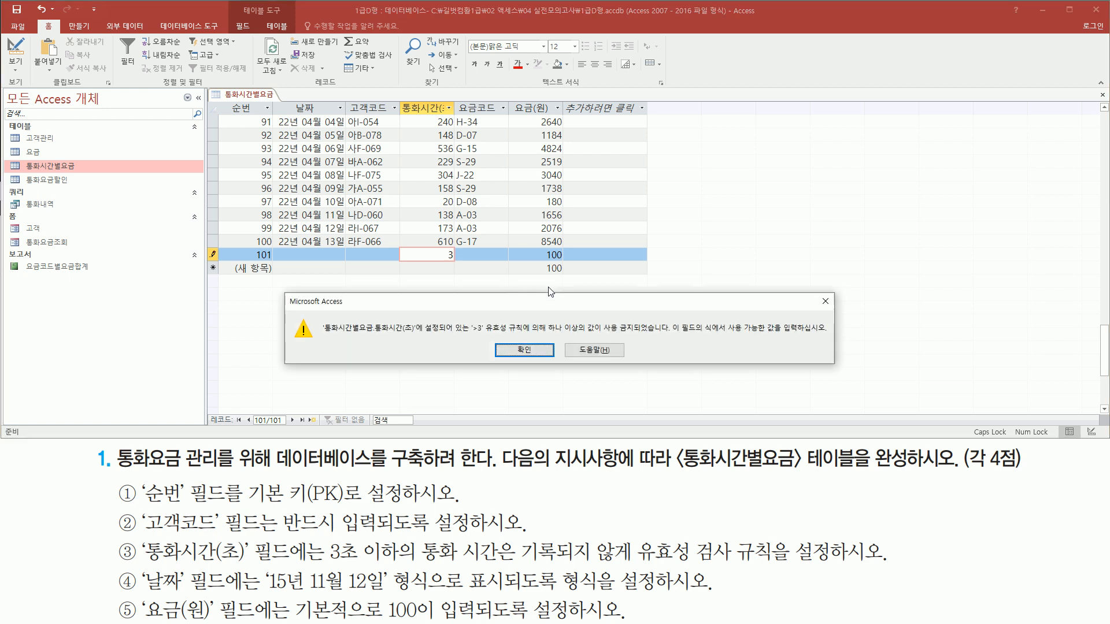
pyautogui.moveTo(471, 334); pyautogui.dragTo(664, 334)
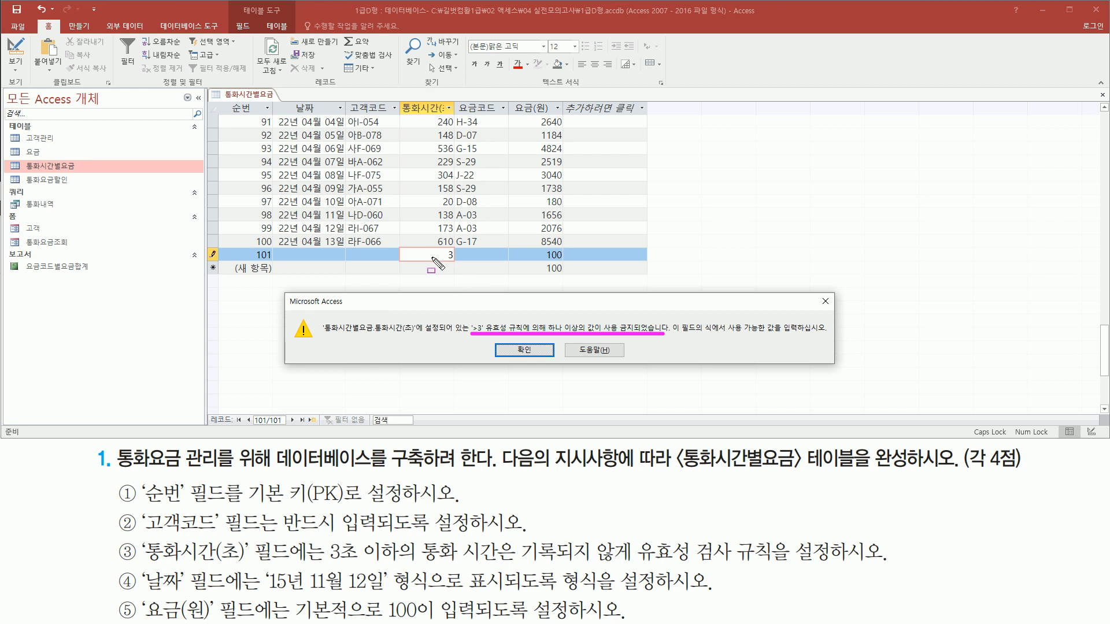
pyautogui.moveTo(322, 535); pyautogui.dragTo(401, 564)
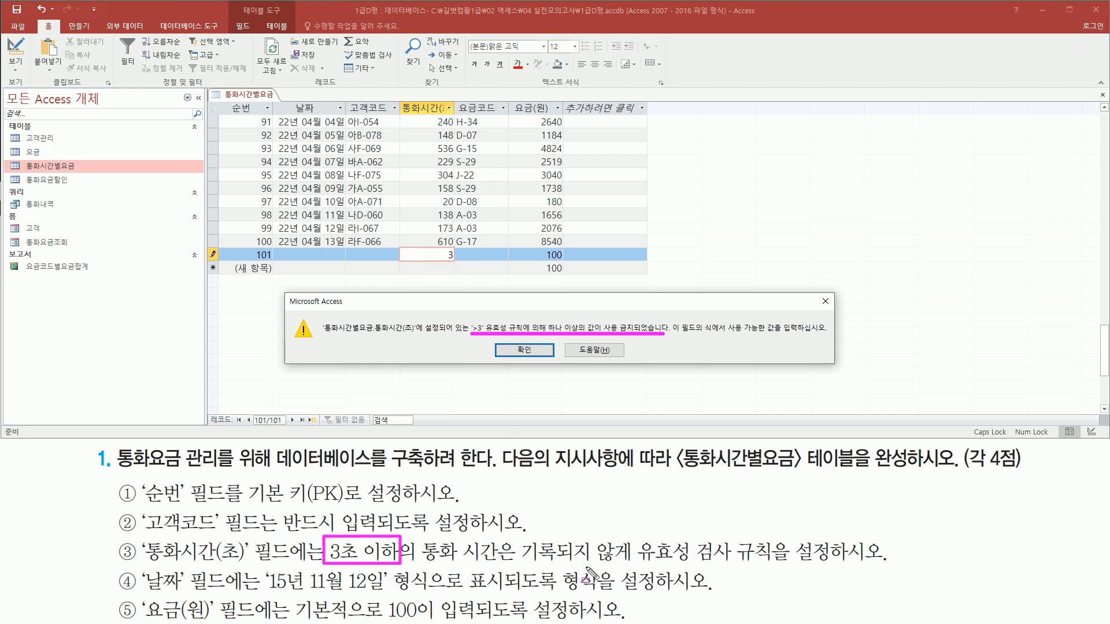
pyautogui.moveTo(513, 560); pyautogui.dragTo(632, 558)
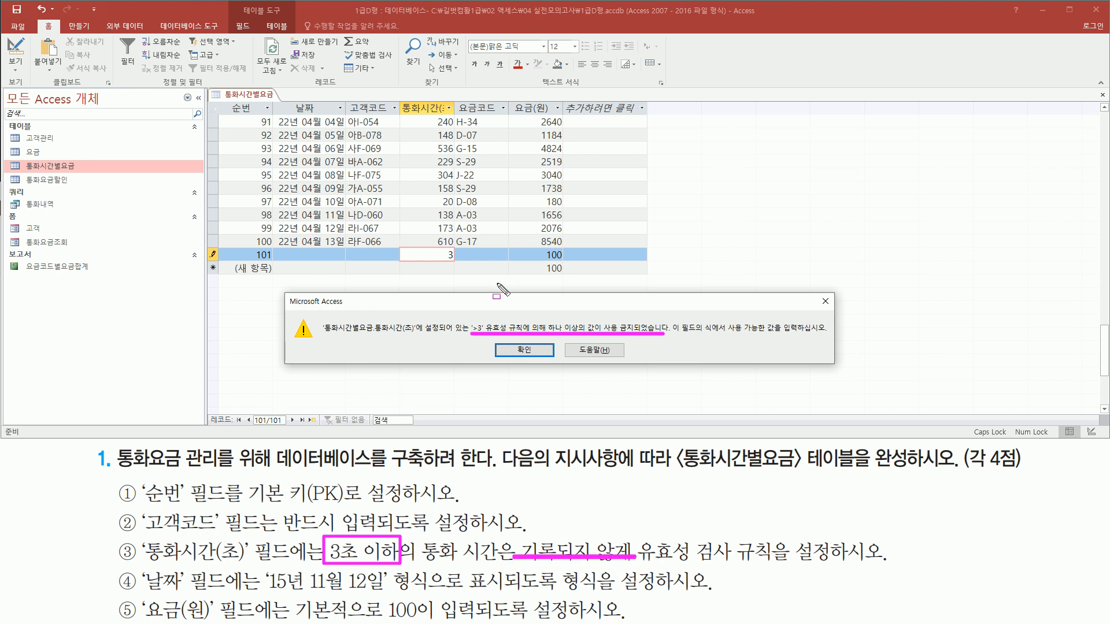
pyautogui.press('Escape')
pyautogui.click(501, 347)
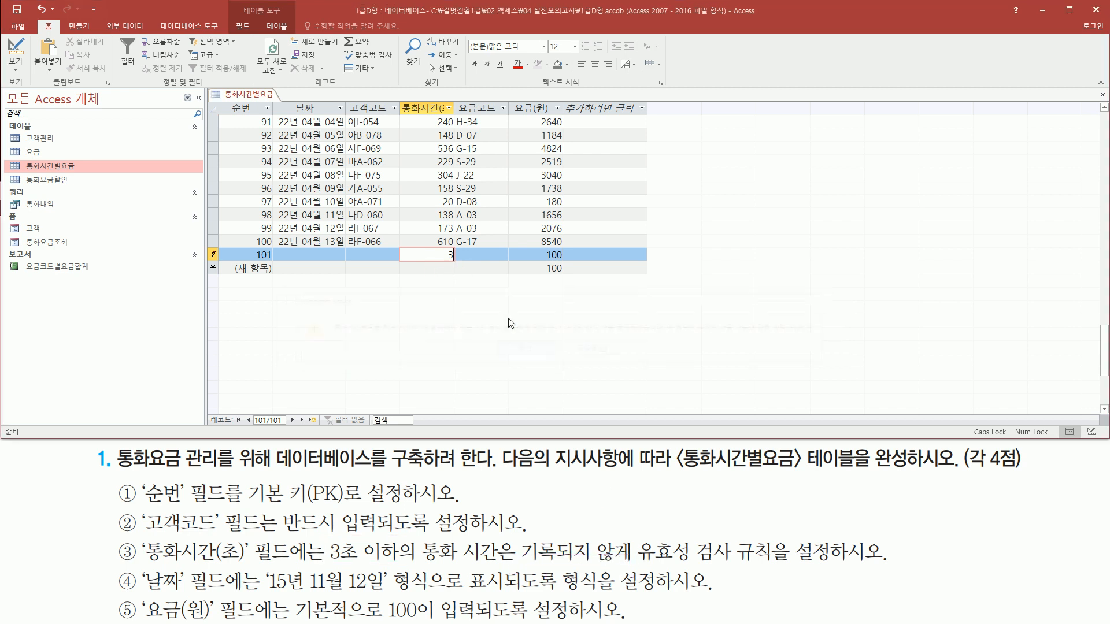
# - Enter 4 as 통화시간(초) in record 101 and move on to its 요금코드 field
pyautogui.click(458, 256)
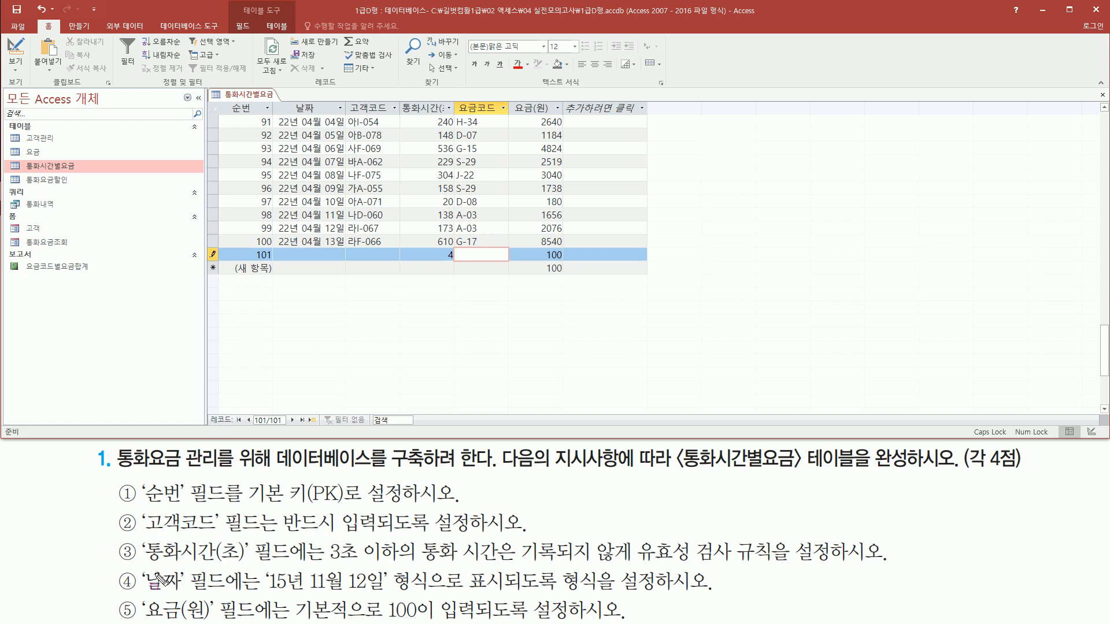
pyautogui.moveTo(141, 592); pyautogui.dragTo(216, 592)
pyautogui.moveTo(264, 565)
pyautogui.mouseDown()
pyautogui.moveTo(276, 585)
pyautogui.moveTo(393, 597)
pyautogui.mouseUp()
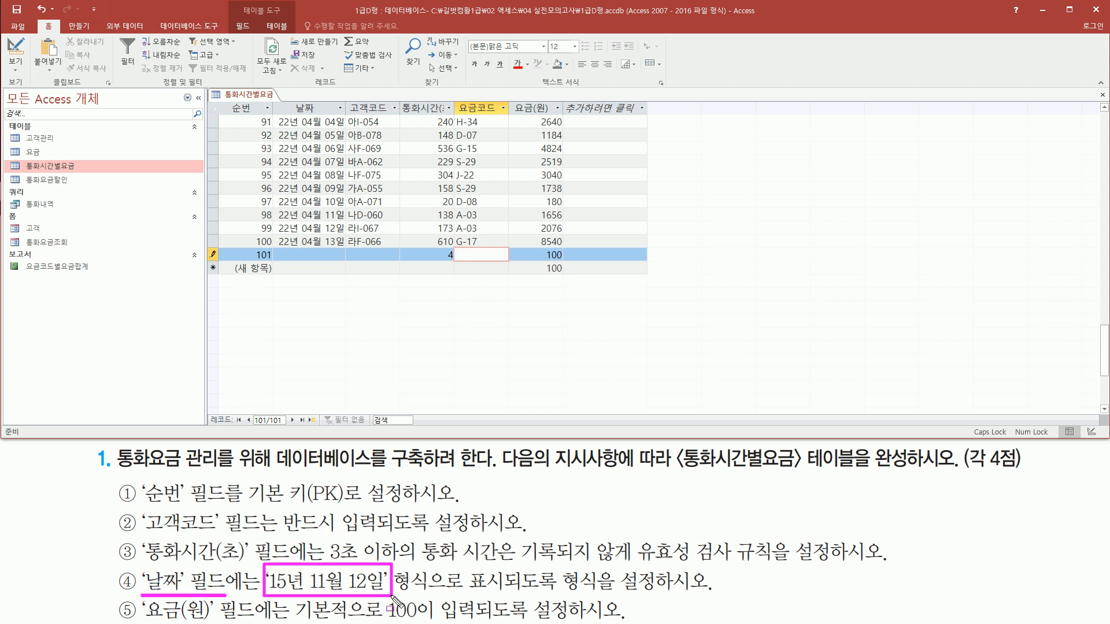
pyautogui.moveTo(272, 233); pyautogui.dragTo(347, 253)
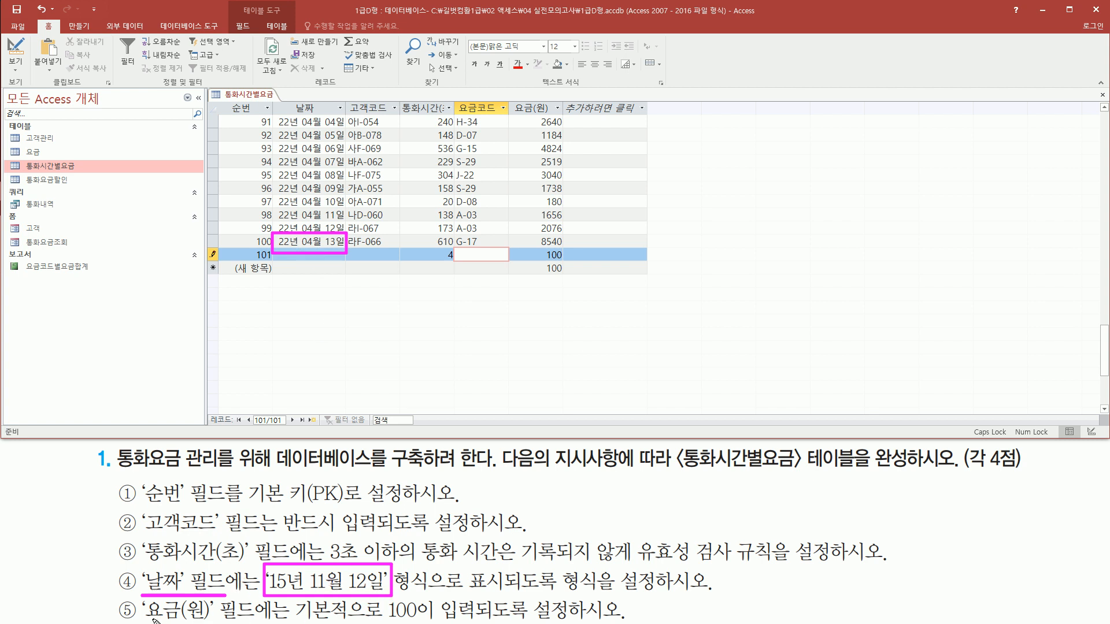
pyautogui.moveTo(146, 618); pyautogui.dragTo(228, 619)
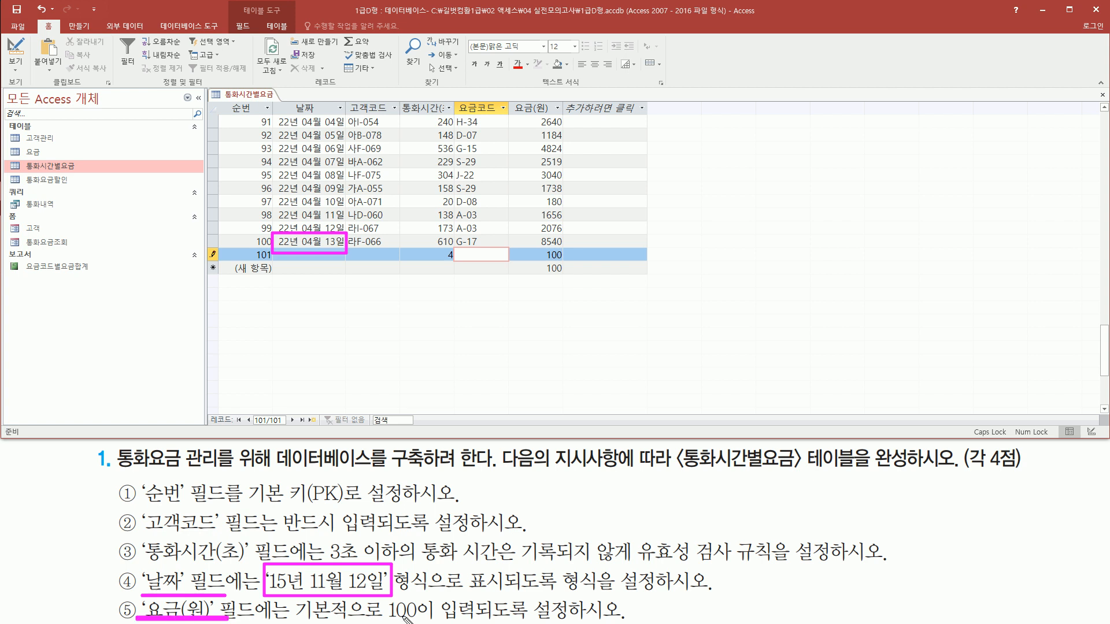
pyautogui.moveTo(385, 598); pyautogui.dragTo(429, 622)
pyautogui.moveTo(542, 249); pyautogui.dragTo(567, 263)
pyautogui.press('Escape')
# - Try to save record 101 with 고객코드 empty by moving to another row, and dismiss the required-field warning
pyautogui.click(479, 259)
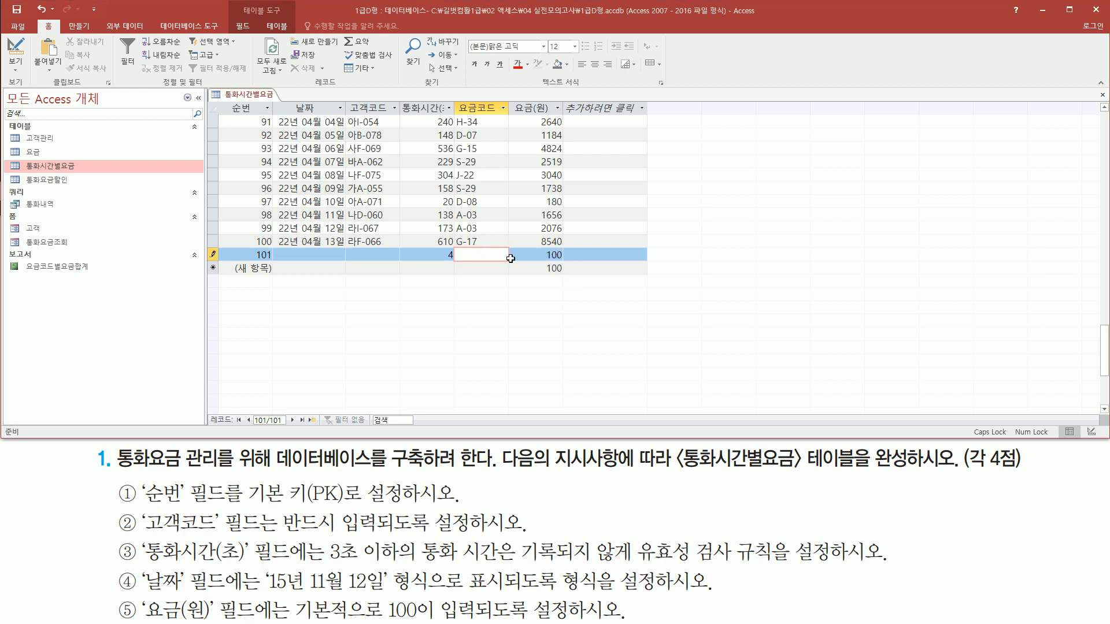
pyautogui.click(510, 259)
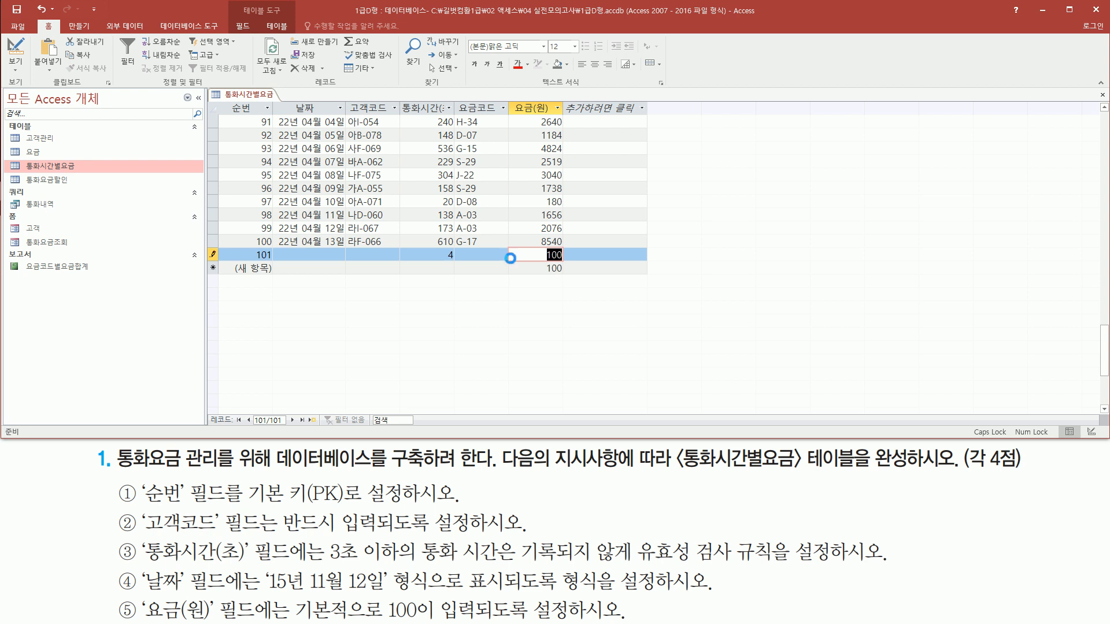
pyautogui.click(512, 263)
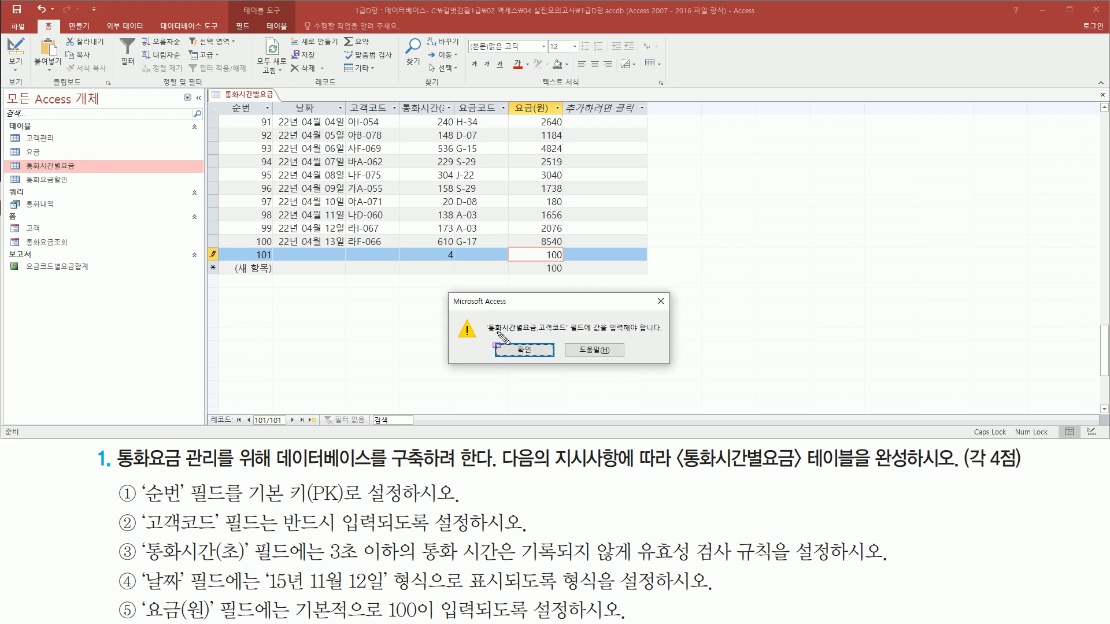
pyautogui.moveTo(538, 334); pyautogui.dragTo(567, 334)
pyautogui.moveTo(586, 318); pyautogui.dragTo(658, 334)
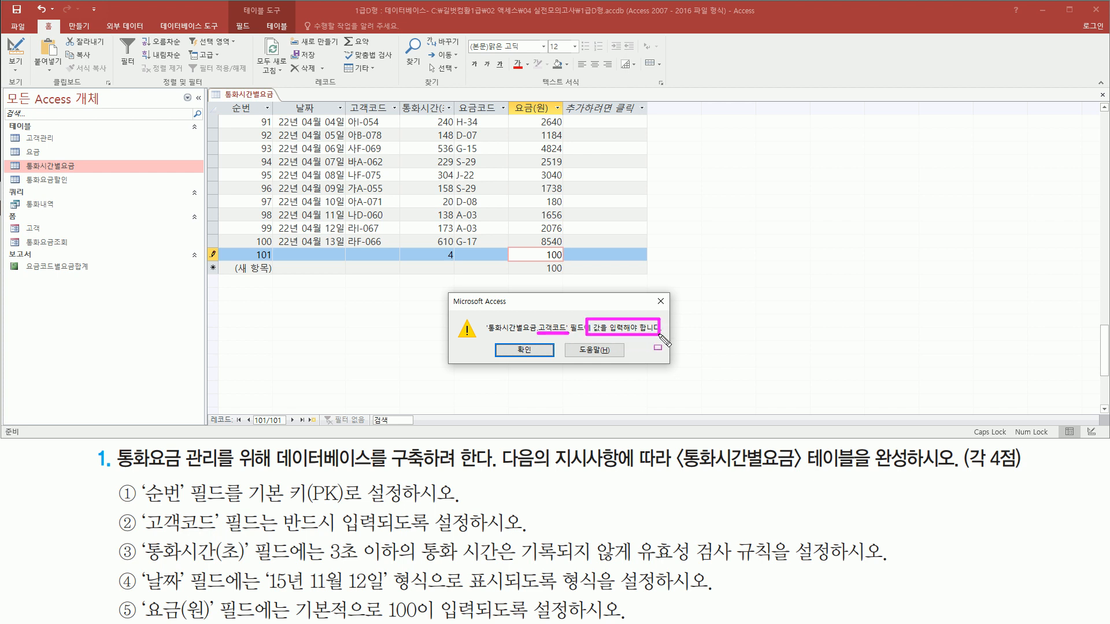
pyautogui.moveTo(145, 508); pyautogui.dragTo(221, 535)
pyautogui.moveTo(346, 244); pyautogui.dragTo(397, 265)
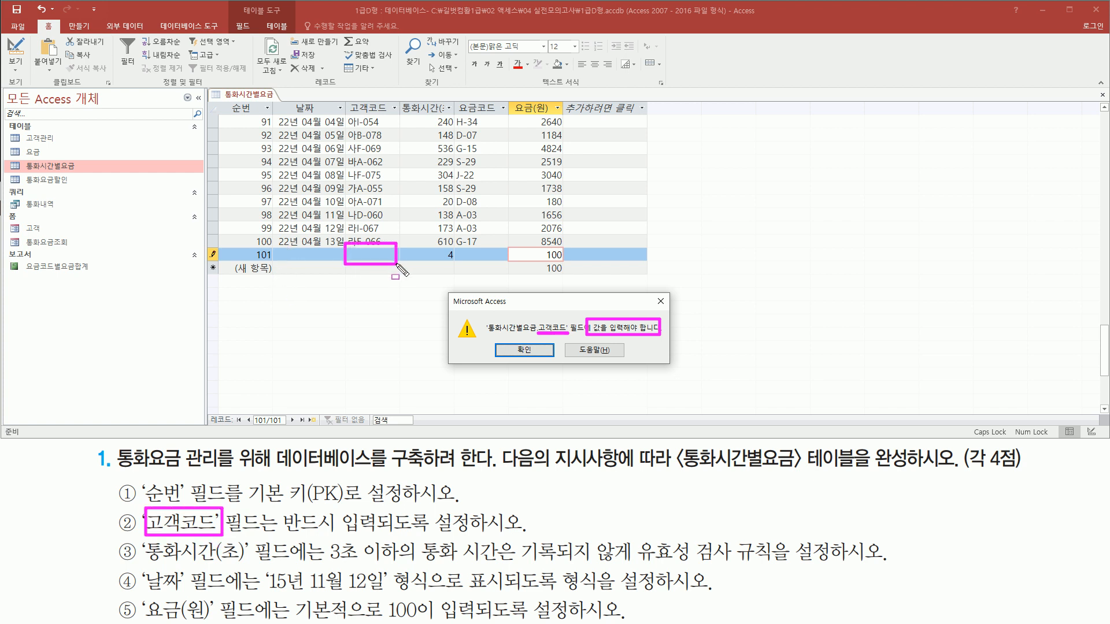
pyautogui.moveTo(279, 536); pyautogui.dragTo(497, 536)
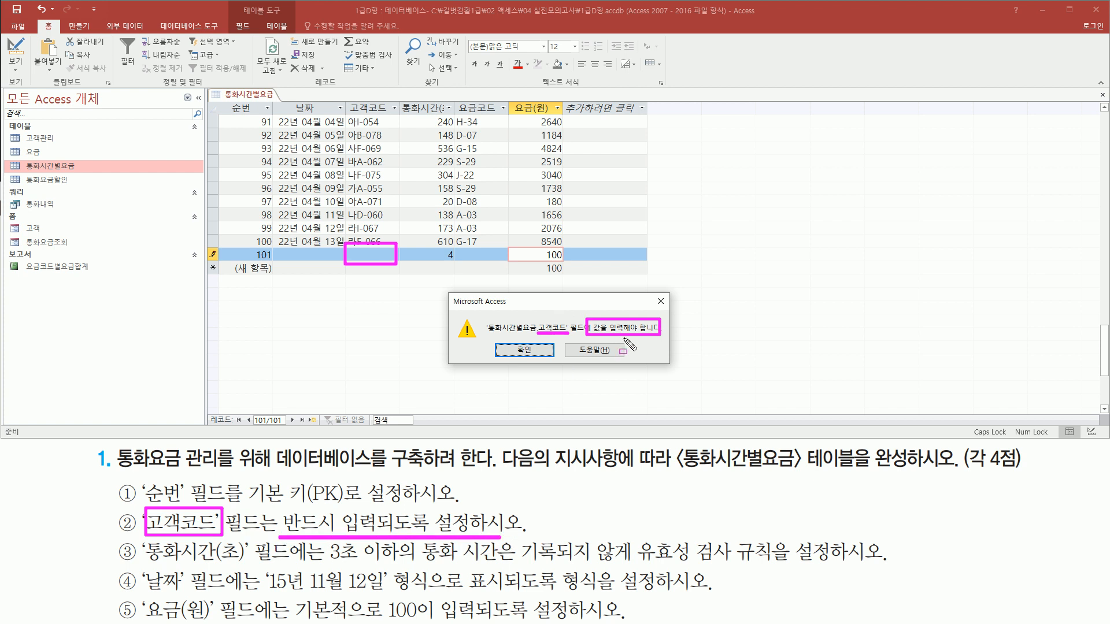
pyautogui.press('Escape')
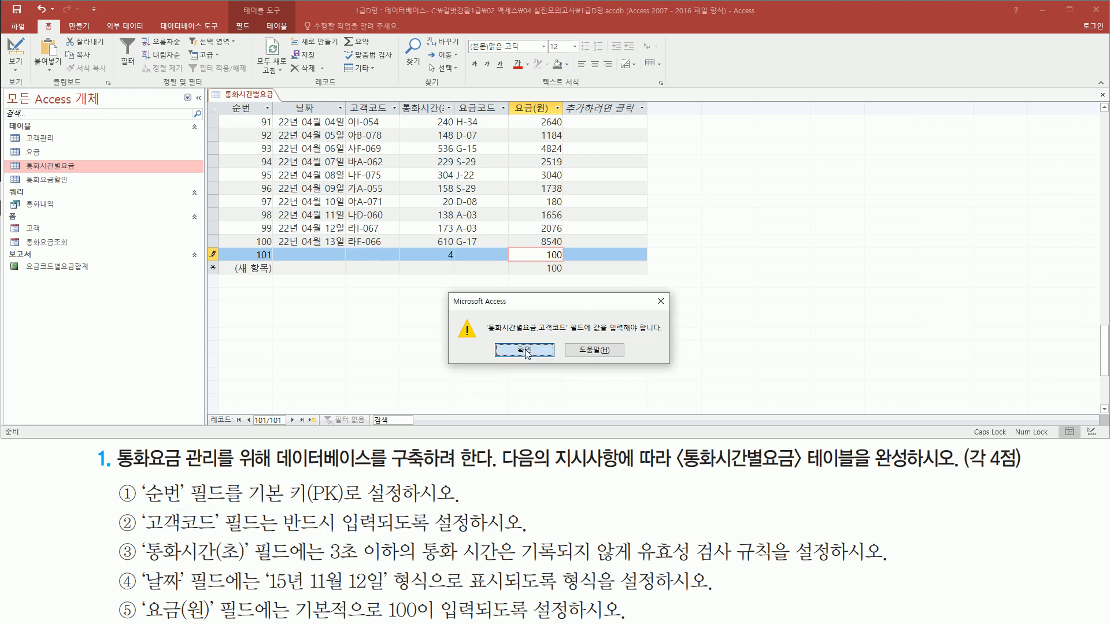
pyautogui.click(525, 350)
# - Fill in 고객코드 of record 101 with the first customer code in its list
pyautogui.click(389, 254)
pyautogui.click(393, 255)
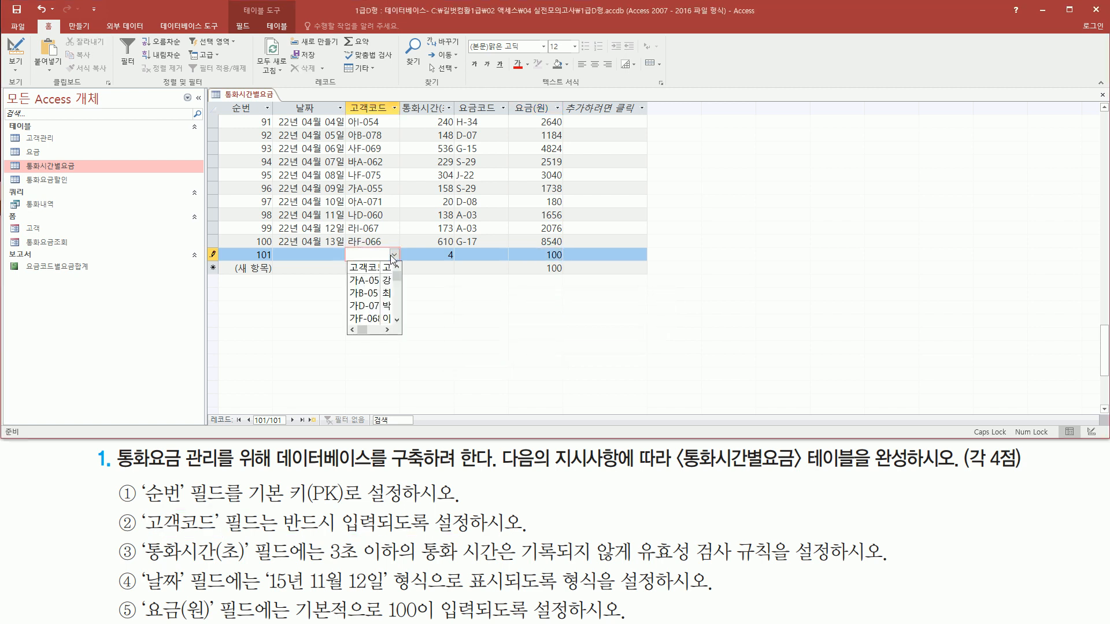
pyautogui.click(361, 282)
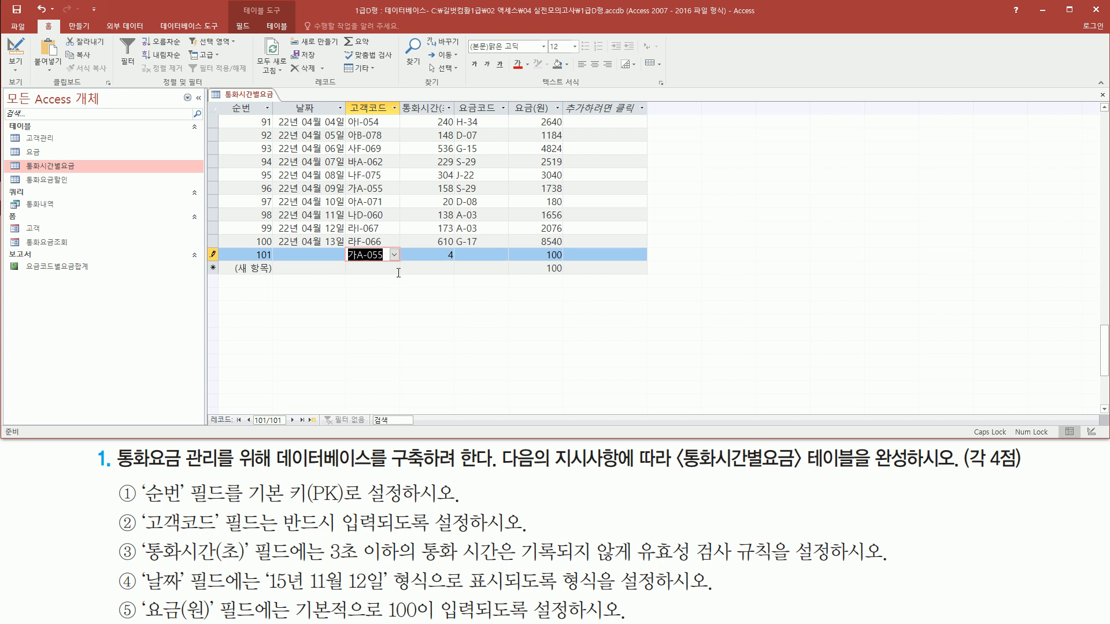
# - Save test record 101 with 날짜 and 요금코드 empty and the default 요금(원) by moving on to the new record row
pyautogui.press('Tab')
pyautogui.press('Tab')
pyautogui.press('Tab')
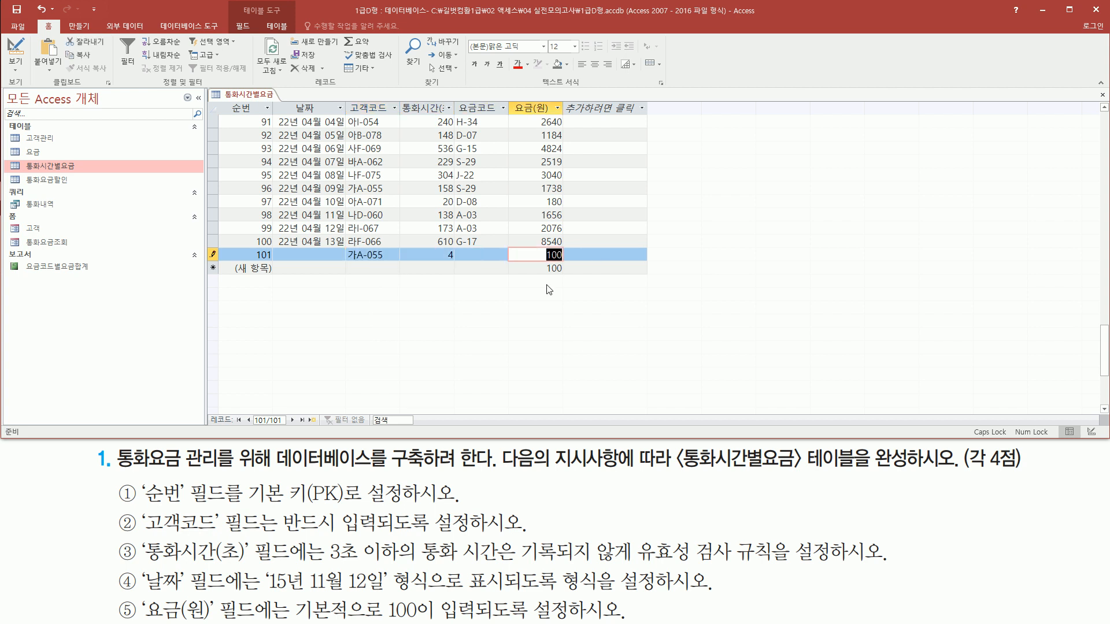
pyautogui.press('Tab')
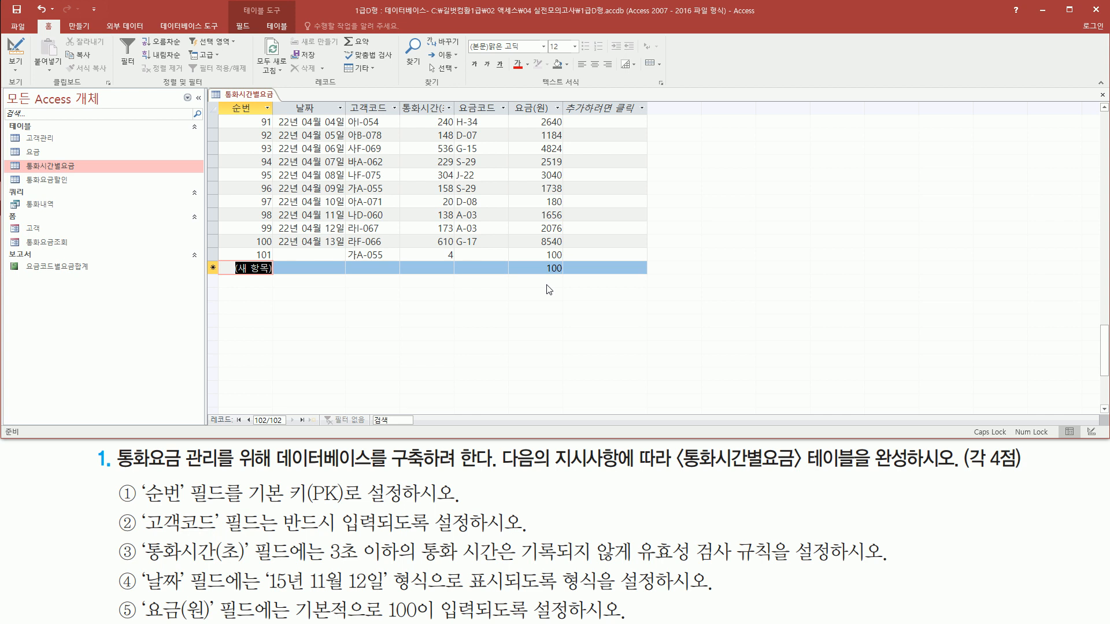
pyautogui.moveTo(232, 248)
pyautogui.mouseDown()
pyautogui.moveTo(601, 269)
pyautogui.moveTo(583, 266)
pyautogui.mouseUp()
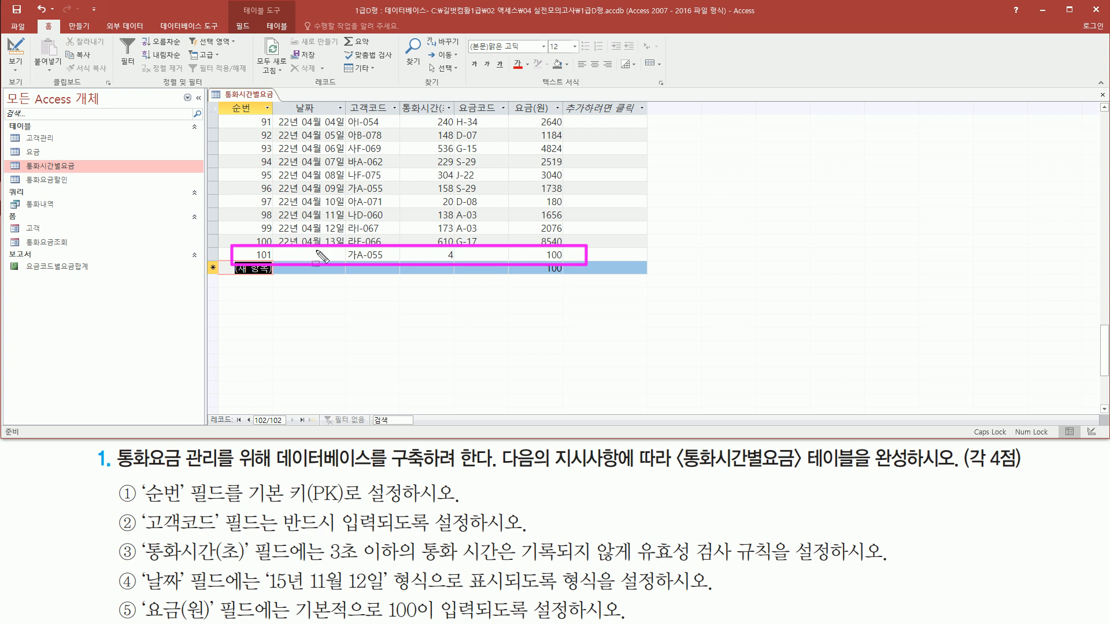
pyautogui.press('Escape')
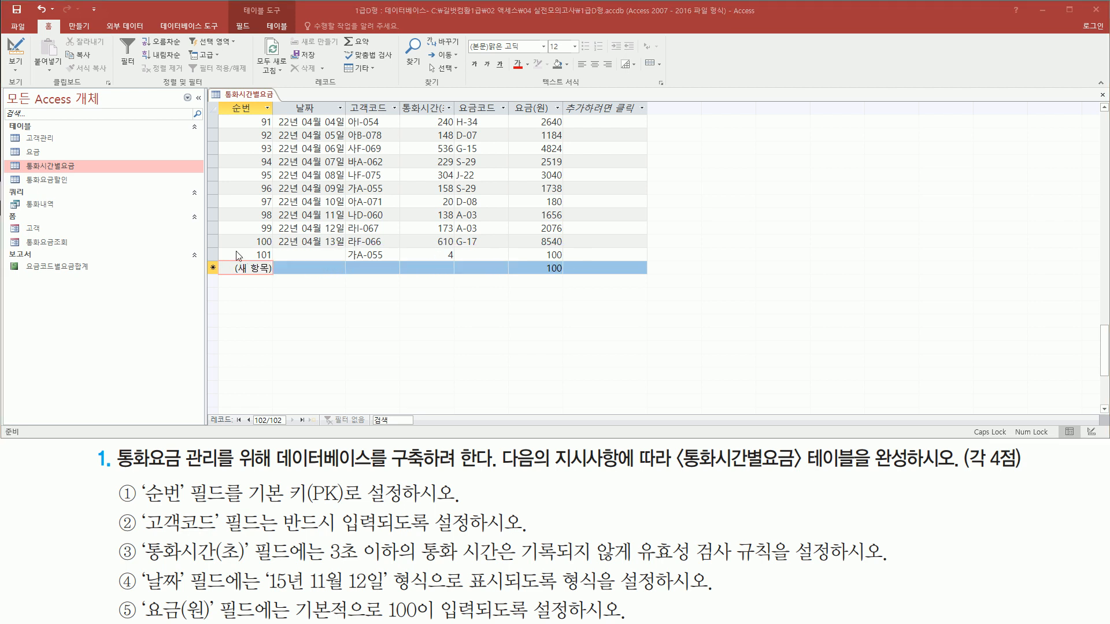
# - Delete test record 101 from the 통화시간별요금 table and confirm the permanent deletion
pyautogui.click(214, 254)
pyautogui.rightClick(214, 253)
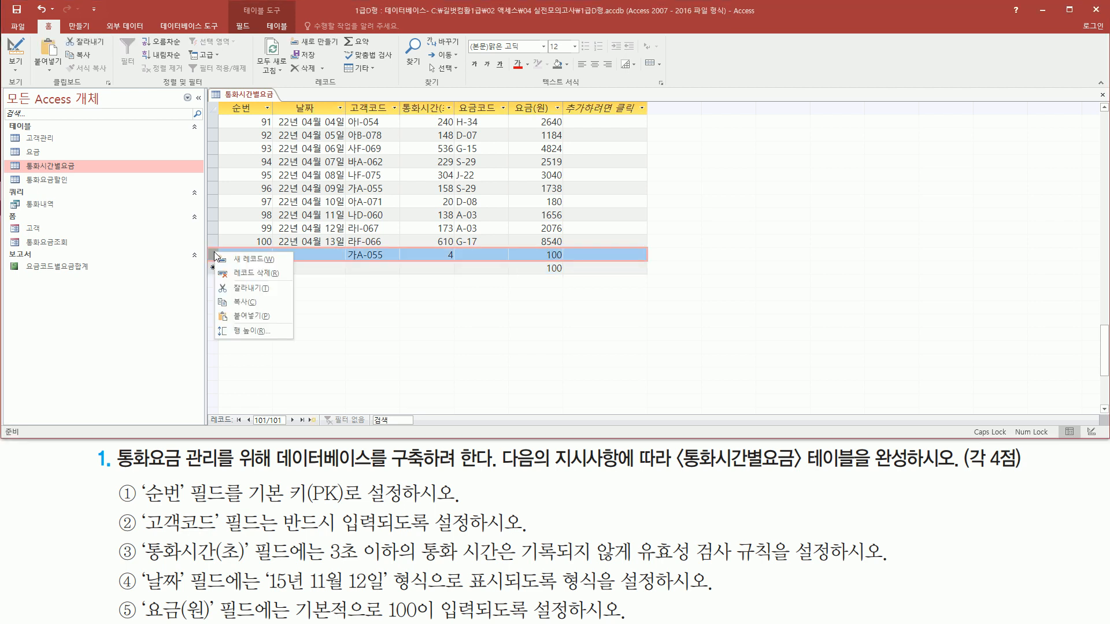
pyautogui.click(255, 274)
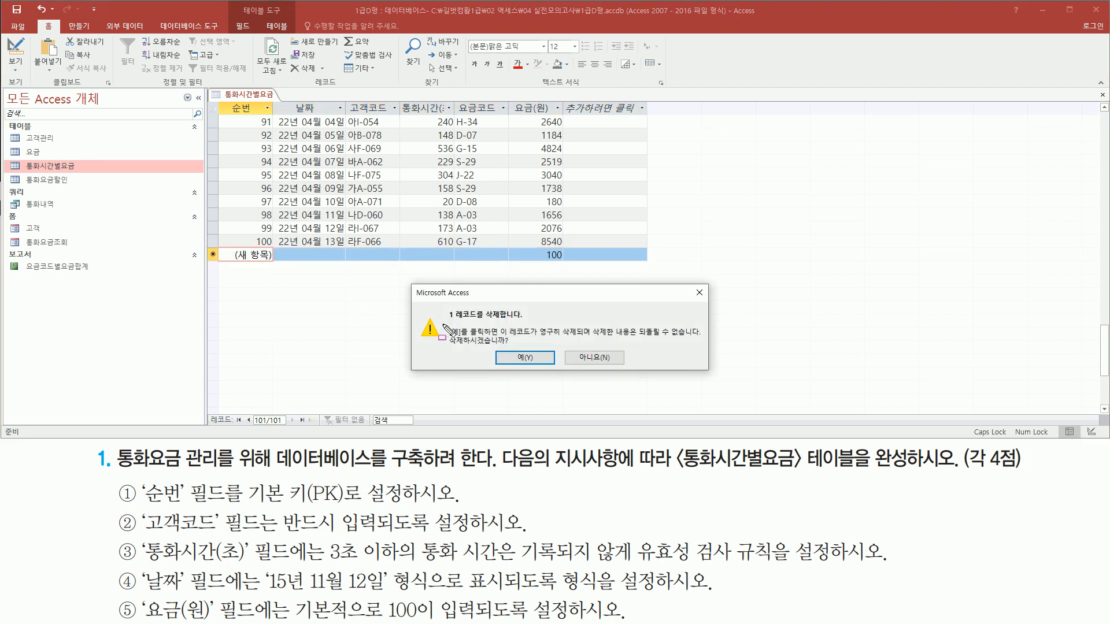
pyautogui.moveTo(444, 323); pyautogui.dragTo(525, 323)
pyautogui.moveTo(441, 352)
pyautogui.mouseDown()
pyautogui.moveTo(510, 351)
pyautogui.moveTo(544, 368)
pyautogui.mouseUp()
pyautogui.press('Escape')
pyautogui.click(536, 359)
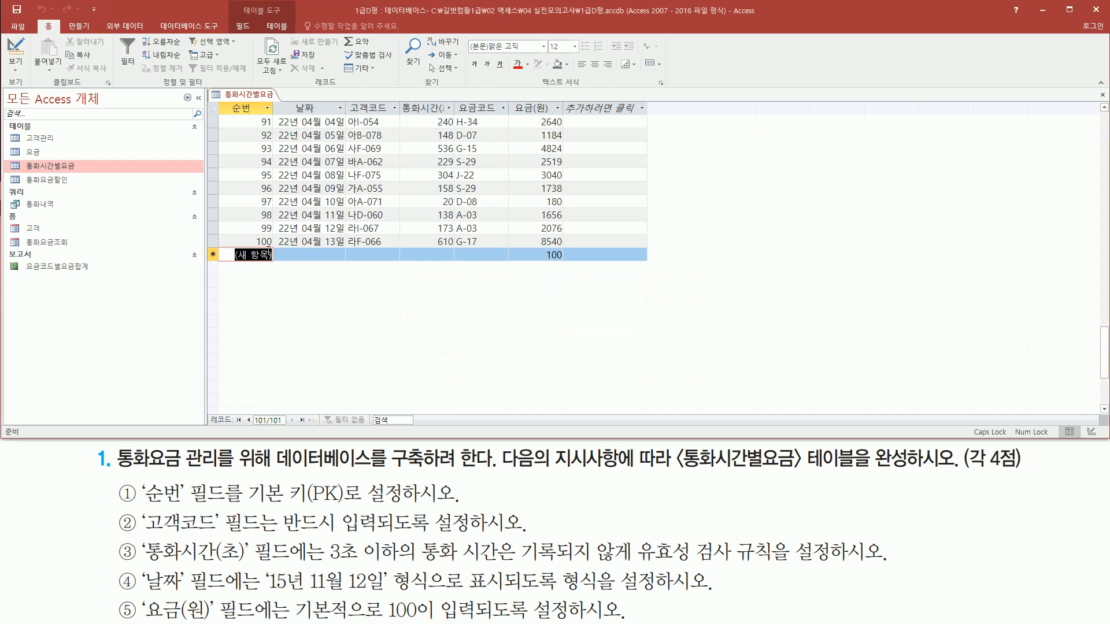
# - Close the 통화시간별요금 table and save its layout changes
pyautogui.rightClick(261, 96)
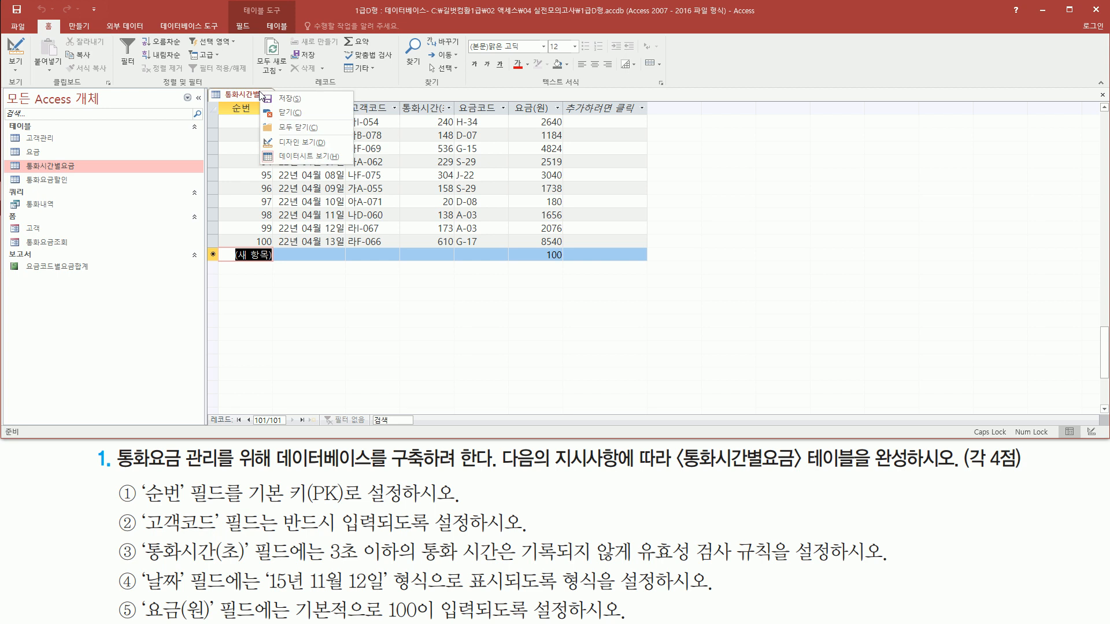
pyautogui.click(291, 113)
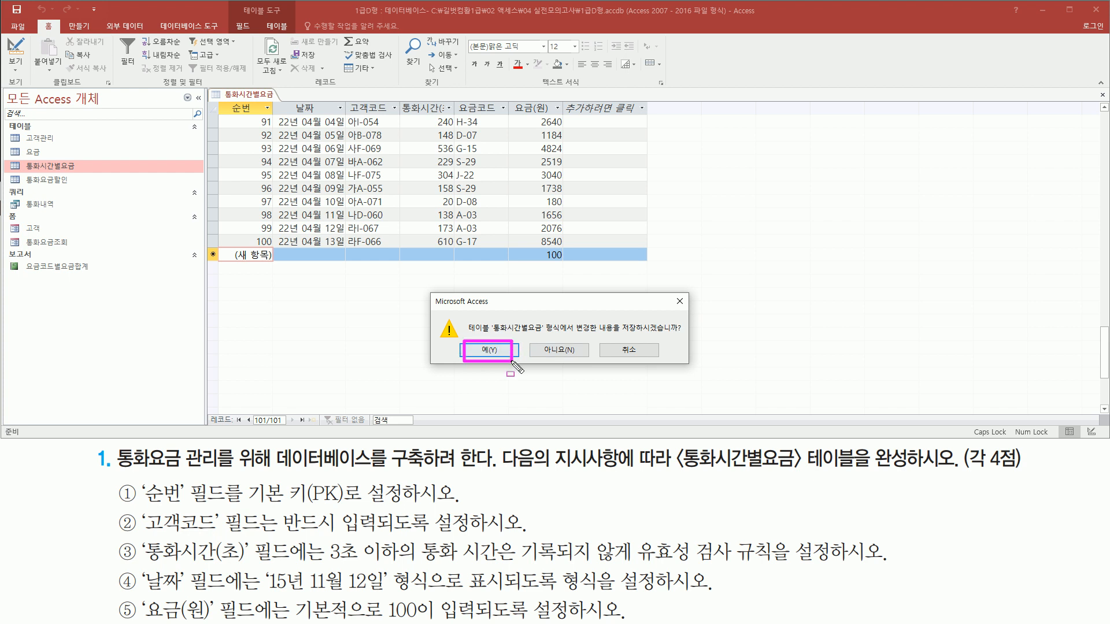
pyautogui.click(493, 353)
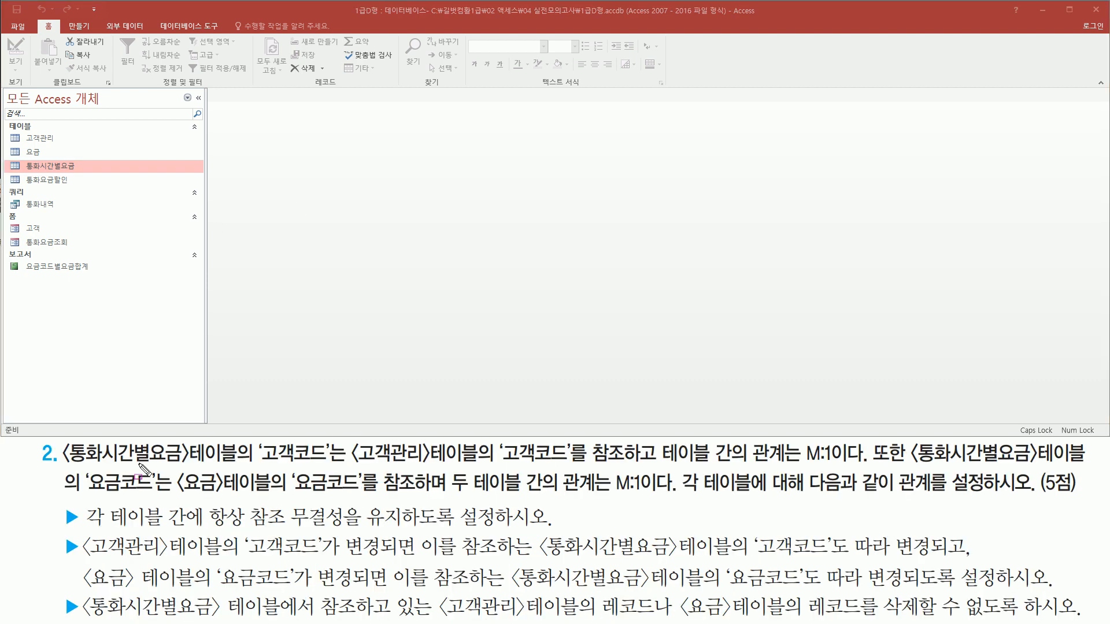
pyautogui.moveTo(62, 462)
pyautogui.mouseDown()
pyautogui.moveTo(225, 467)
pyautogui.moveTo(242, 441)
pyautogui.moveTo(327, 463)
pyautogui.moveTo(401, 467)
pyautogui.moveTo(478, 445)
pyautogui.moveTo(538, 468)
pyautogui.moveTo(640, 467)
pyautogui.mouseUp()
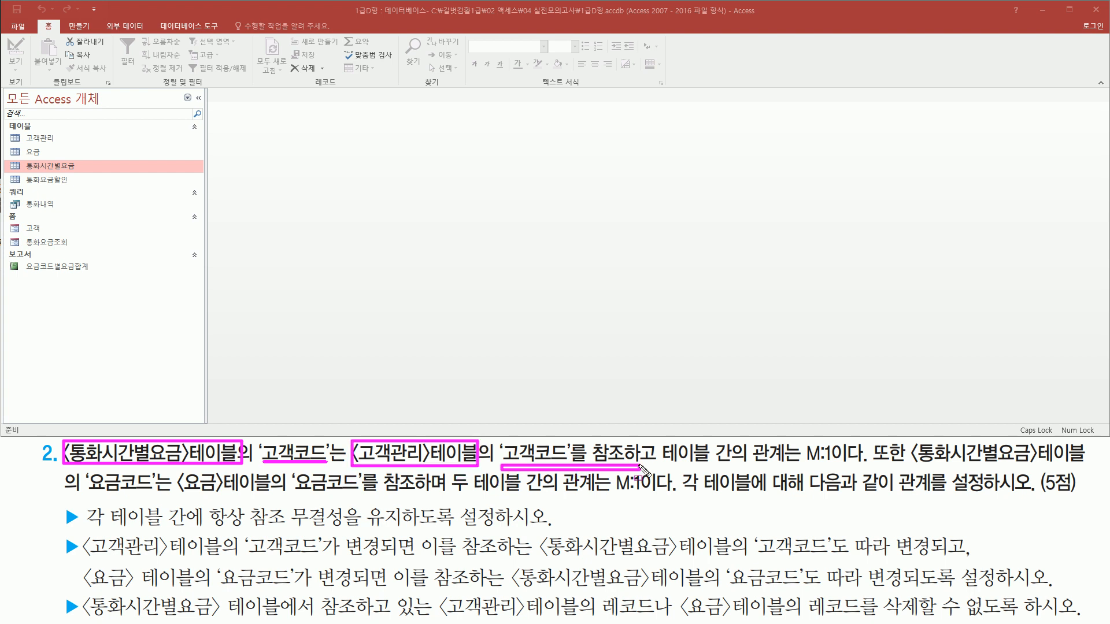
pyautogui.moveTo(790, 461); pyautogui.dragTo(1082, 466)
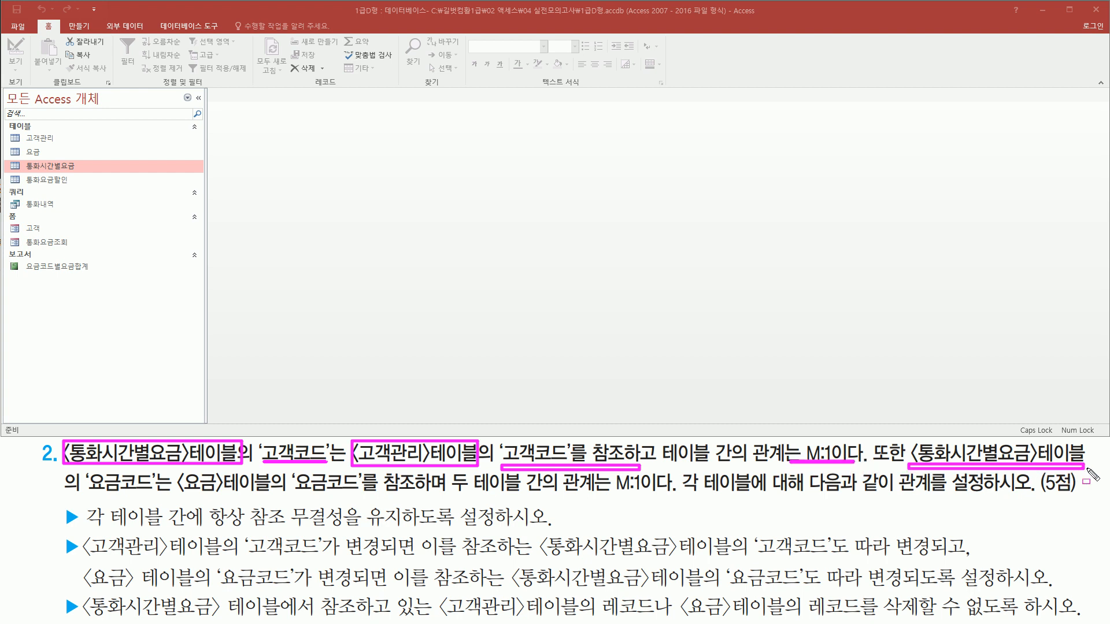
pyautogui.moveTo(84, 466)
pyautogui.mouseDown()
pyautogui.moveTo(155, 500)
pyautogui.moveTo(653, 496)
pyautogui.mouseUp()
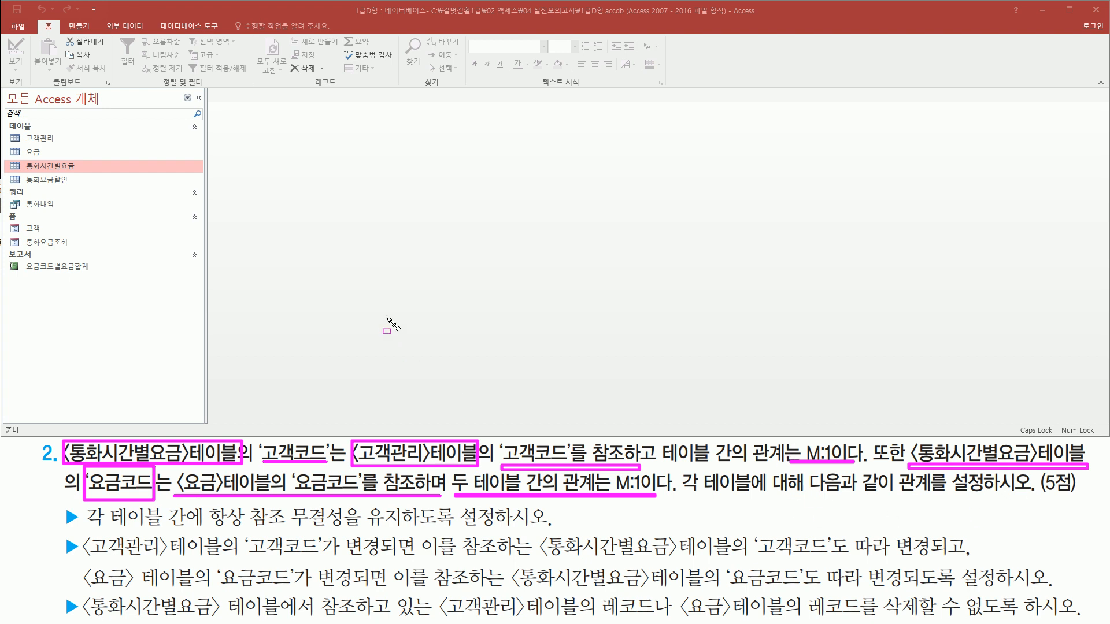
pyautogui.press('Escape')
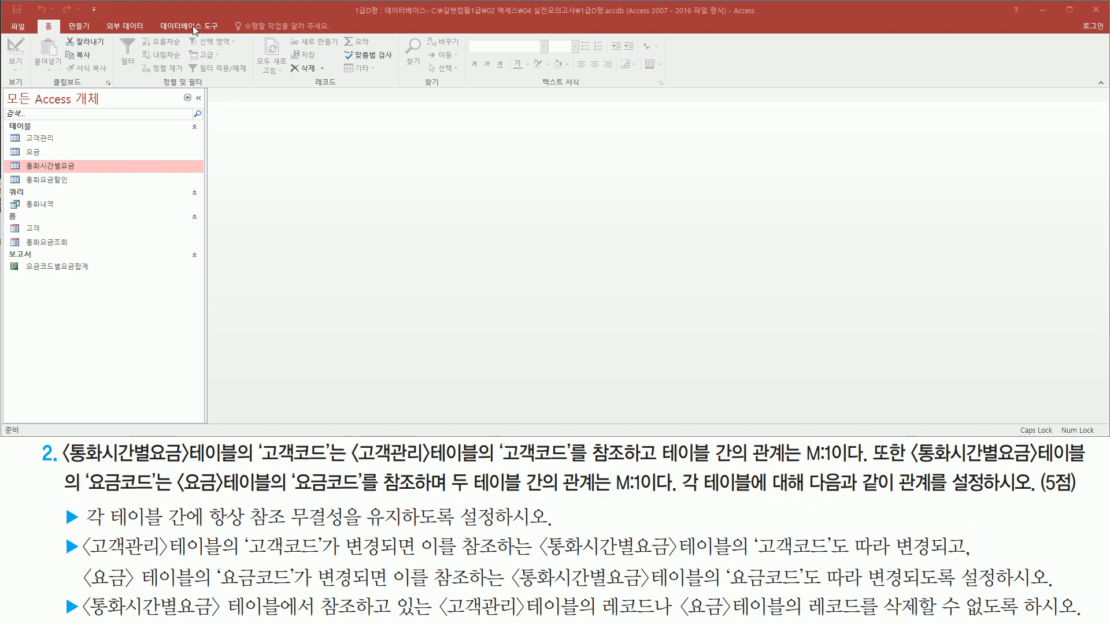
# - Open the database's Relationships window
pyautogui.click(189, 26)
pyautogui.moveTo(152, 18); pyautogui.dragTo(225, 35)
pyautogui.moveTo(106, 36); pyautogui.dragTo(143, 91)
pyautogui.press('Escape')
pyautogui.click(119, 55)
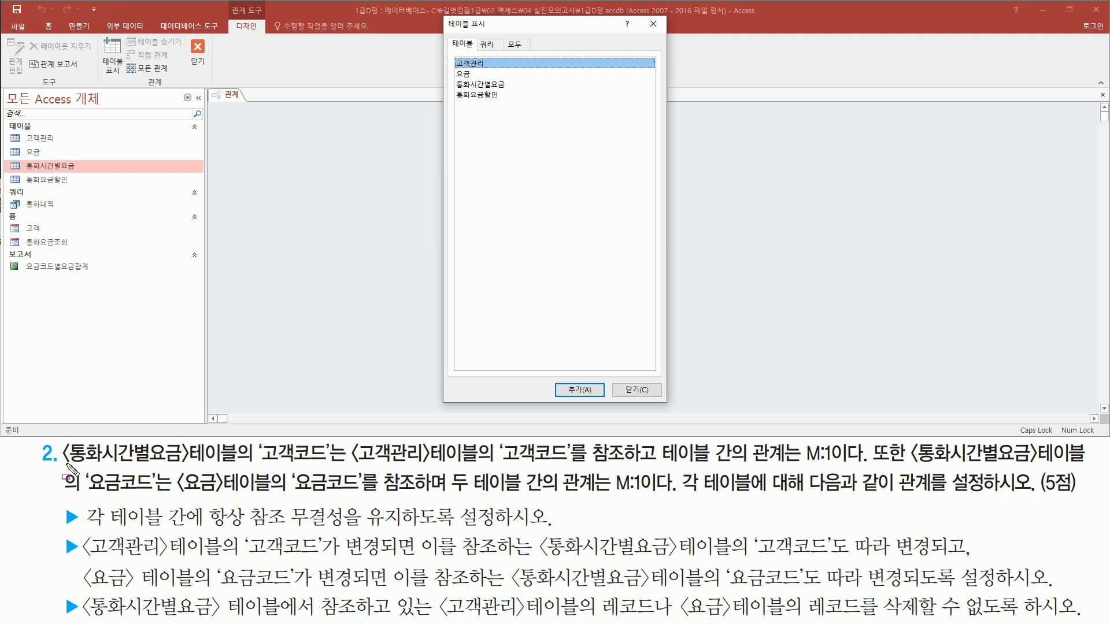
pyautogui.moveTo(63, 463); pyautogui.dragTo(194, 463)
pyautogui.moveTo(350, 462); pyautogui.dragTo(434, 463)
pyautogui.moveTo(181, 496); pyautogui.dragTo(232, 496)
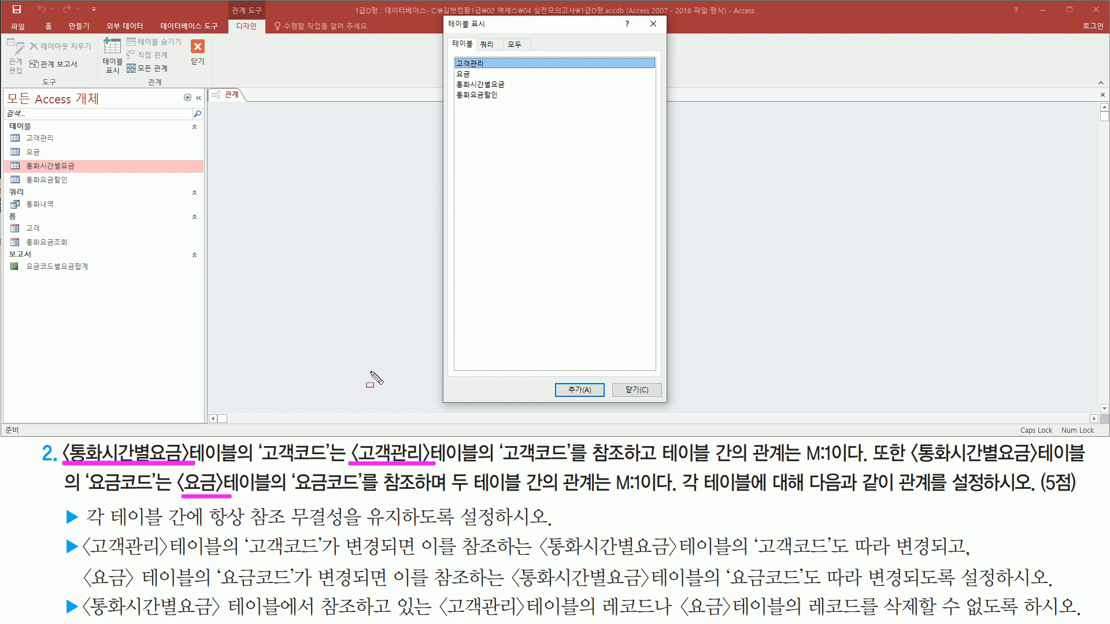
pyautogui.press('Escape')
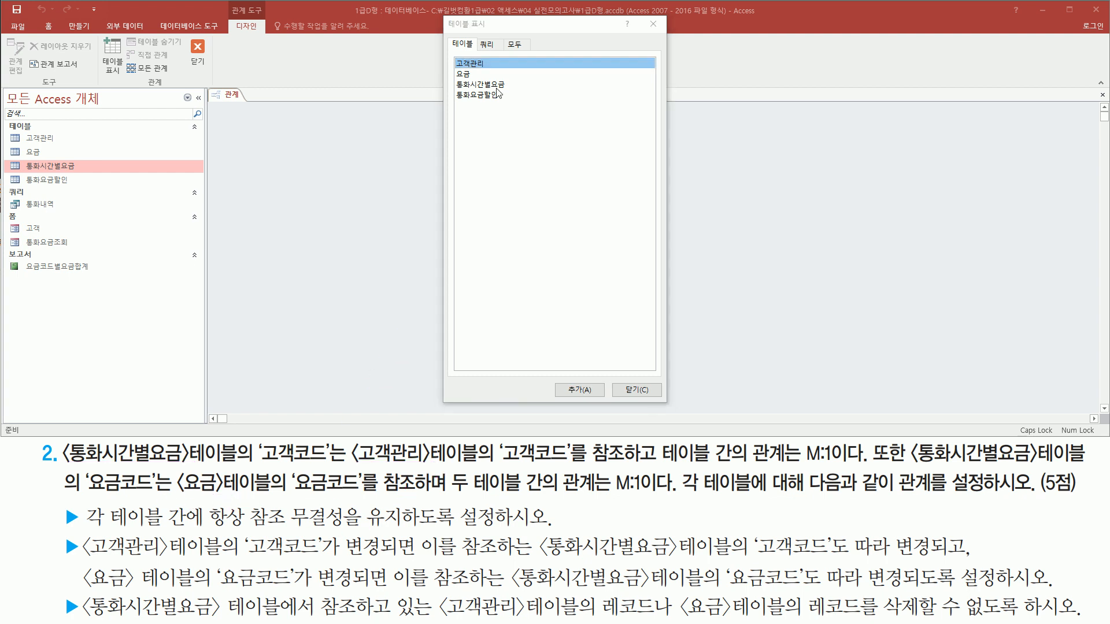
# - Add the 통화시간별요금, 고객관리 and 요금 tables to the relationships layout and close the table list
pyautogui.click(497, 85)
pyautogui.doubleClick(507, 85)
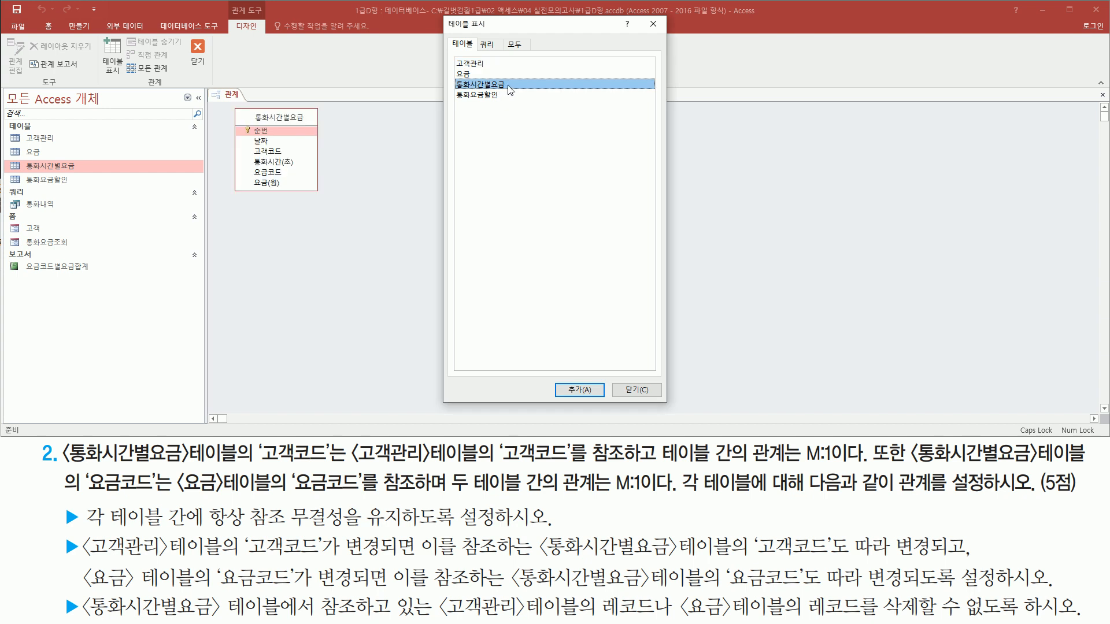
pyautogui.click(498, 64)
pyautogui.doubleClick(495, 61)
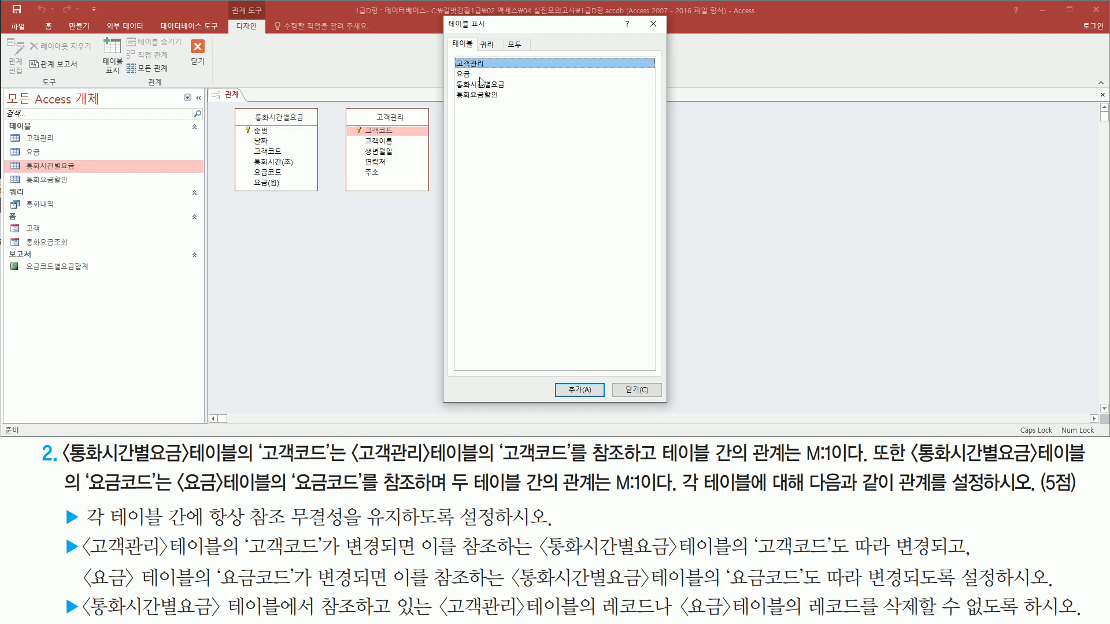
pyautogui.click(480, 75)
pyautogui.doubleClick(480, 75)
pyautogui.moveTo(508, 32); pyautogui.dragTo(680, 78)
pyautogui.moveTo(219, 95)
pyautogui.mouseDown()
pyautogui.moveTo(232, 123)
pyautogui.moveTo(567, 218)
pyautogui.moveTo(559, 205)
pyautogui.mouseUp()
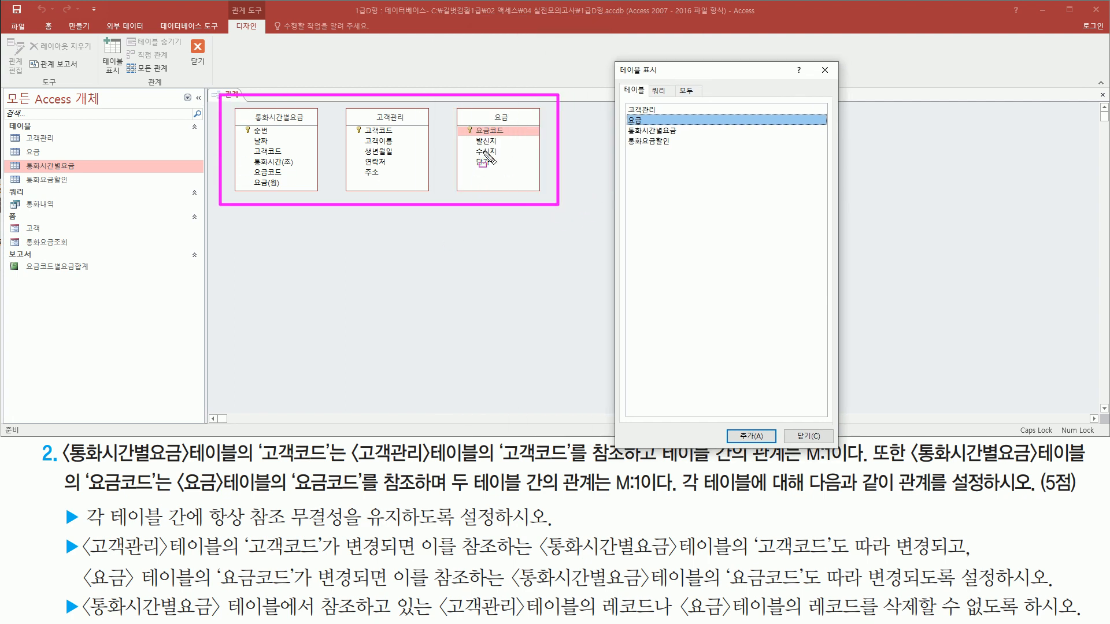
pyautogui.moveTo(814, 62); pyautogui.dragTo(838, 77)
pyautogui.press('Escape')
pyautogui.click(825, 70)
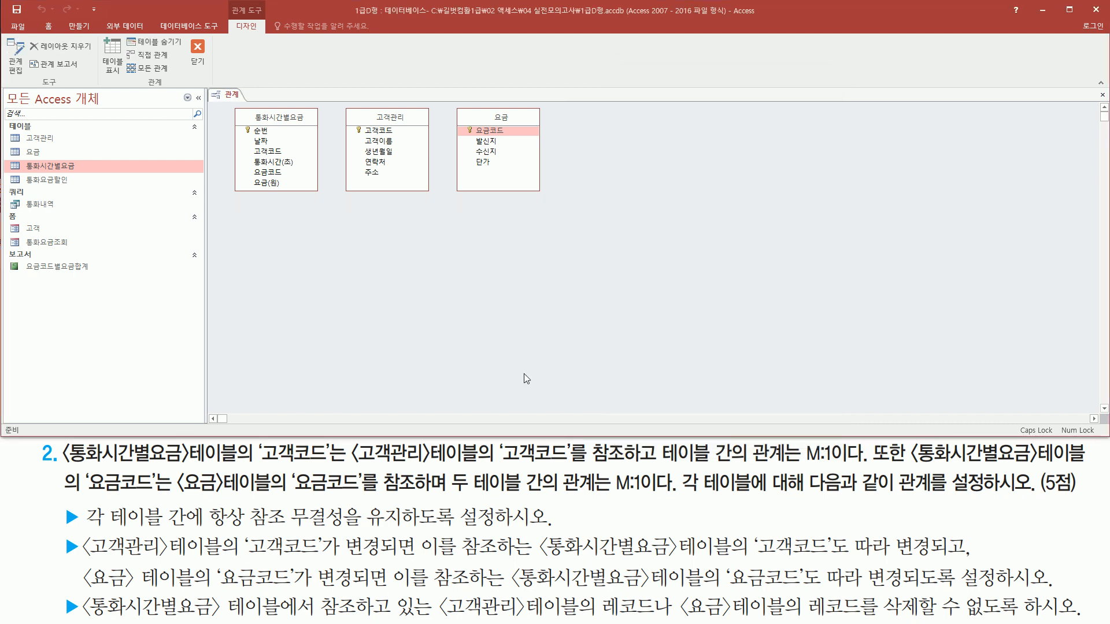
pyautogui.moveTo(58, 464); pyautogui.dragTo(336, 466)
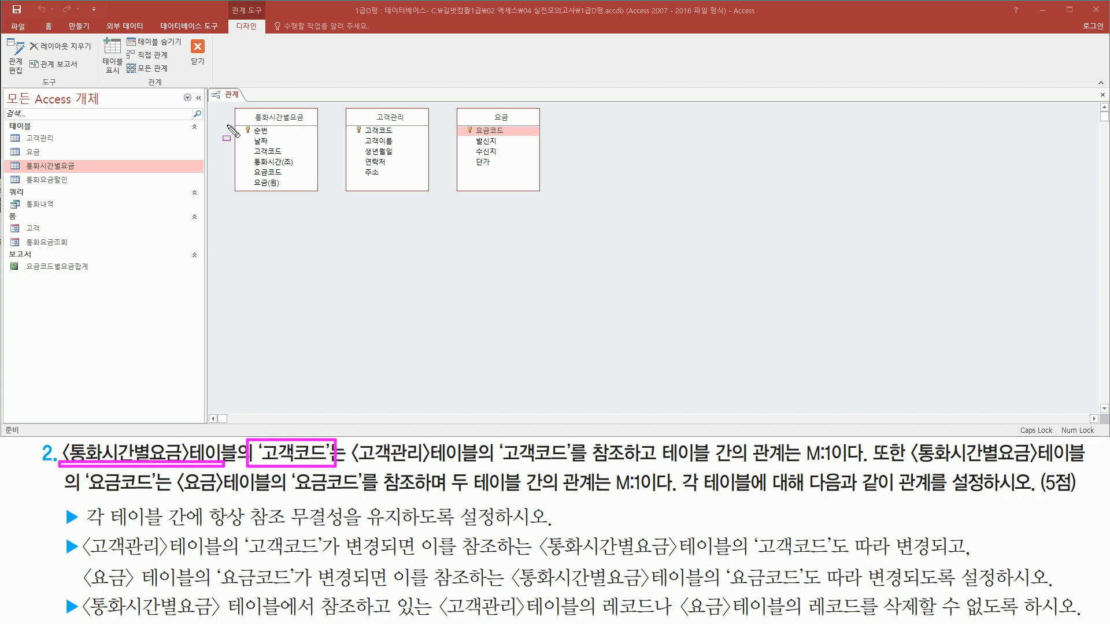
pyautogui.moveTo(238, 105); pyautogui.dragTo(321, 192)
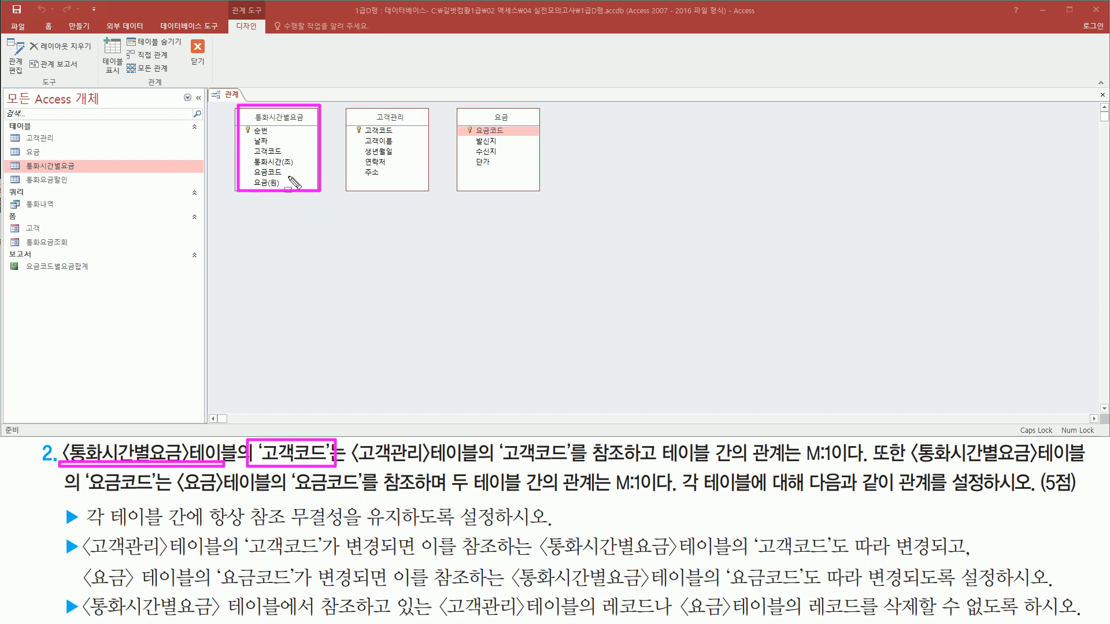
pyautogui.moveTo(252, 143); pyautogui.dragTo(289, 159)
pyautogui.moveTo(351, 479)
pyautogui.mouseDown()
pyautogui.moveTo(492, 479)
pyautogui.moveTo(501, 443)
pyautogui.moveTo(529, 438)
pyautogui.moveTo(579, 470)
pyautogui.mouseUp()
pyautogui.moveTo(345, 106); pyautogui.dragTo(431, 192)
pyautogui.moveTo(359, 125); pyautogui.dragTo(403, 135)
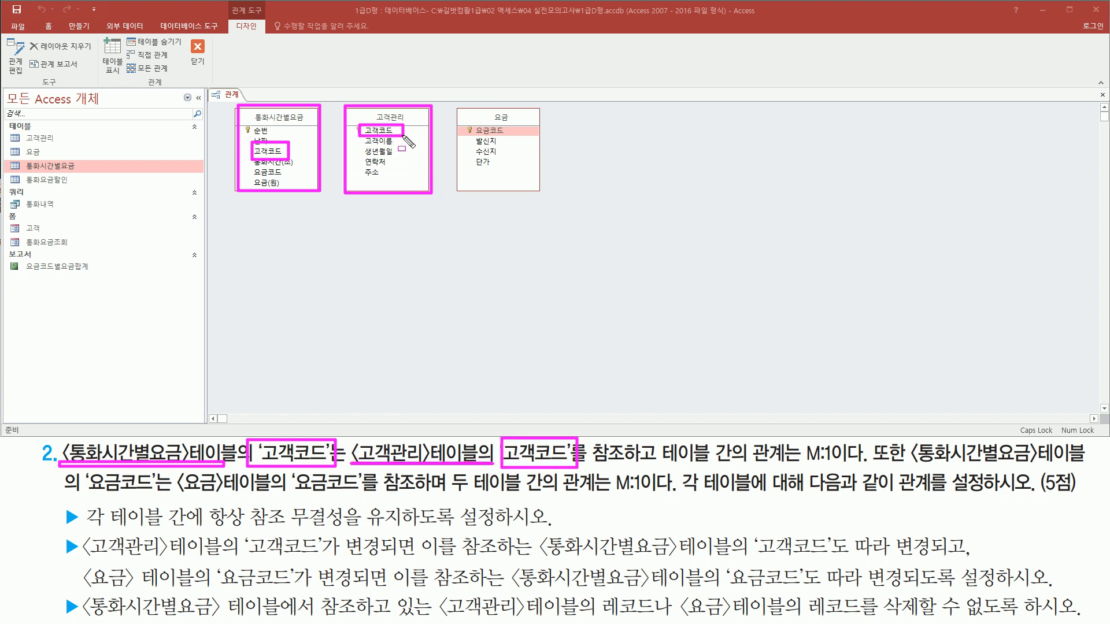
pyautogui.press('Escape')
# - Link 고객코드 of 통화시간별요금 to 고객코드 of 고객관리 and enforce referential integrity (항상 참조 무결성 유지)
pyautogui.moveTo(269, 152); pyautogui.dragTo(382, 134)
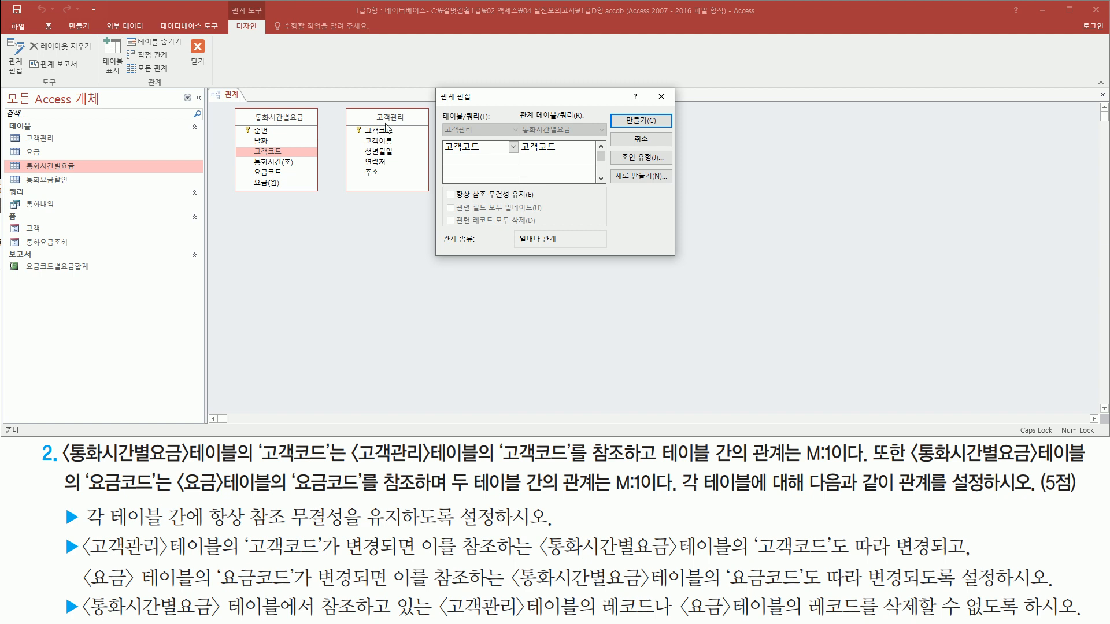
pyautogui.moveTo(432, 84)
pyautogui.mouseDown()
pyautogui.moveTo(535, 208)
pyautogui.moveTo(682, 268)
pyautogui.mouseUp()
pyautogui.moveTo(438, 120)
pyautogui.mouseDown()
pyautogui.moveTo(484, 137)
pyautogui.moveTo(493, 168)
pyautogui.moveTo(491, 158)
pyautogui.moveTo(578, 137)
pyautogui.mouseUp()
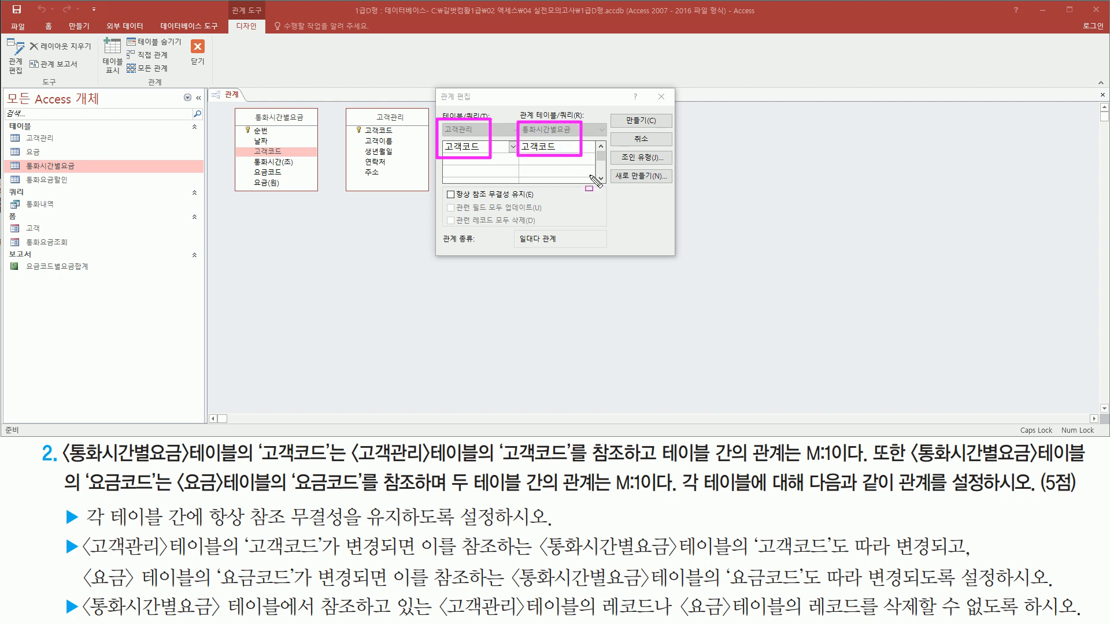
pyautogui.moveTo(83, 528); pyautogui.dragTo(548, 528)
pyautogui.moveTo(441, 186); pyautogui.dragTo(550, 201)
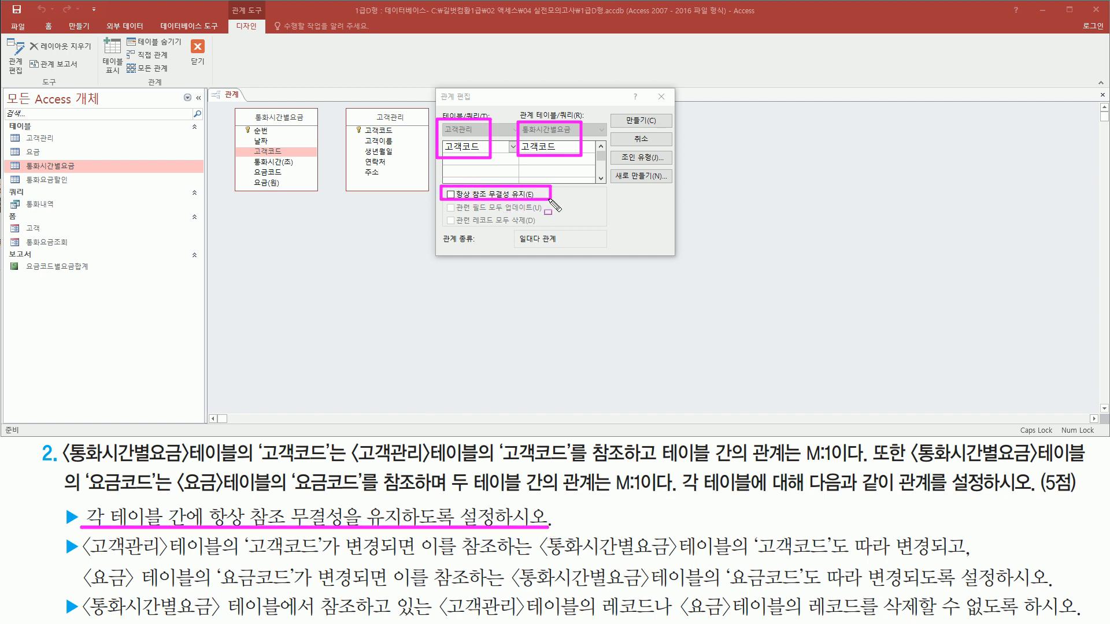
pyautogui.press('Escape')
pyautogui.click(457, 198)
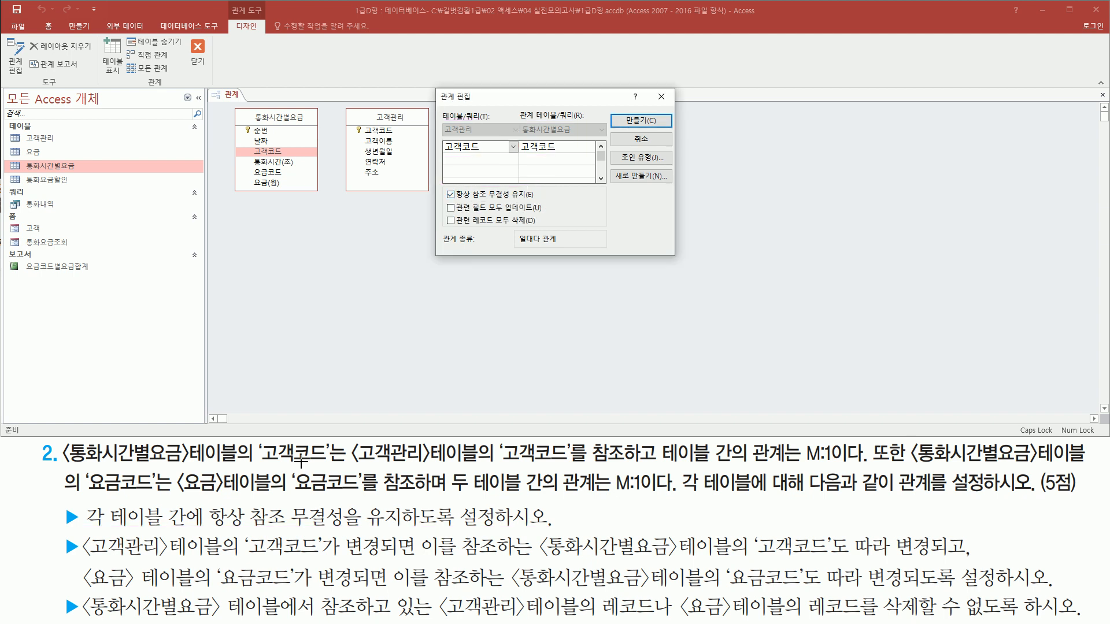
# - Enable cascading updates of related fields (관련 필드 모두 업데이트) for the 고객코드 relationship
pyautogui.hotkey('ctrl', '2')
pyautogui.moveTo(79, 531)
pyautogui.mouseDown()
pyautogui.moveTo(95, 558)
pyautogui.moveTo(419, 559)
pyautogui.mouseUp()
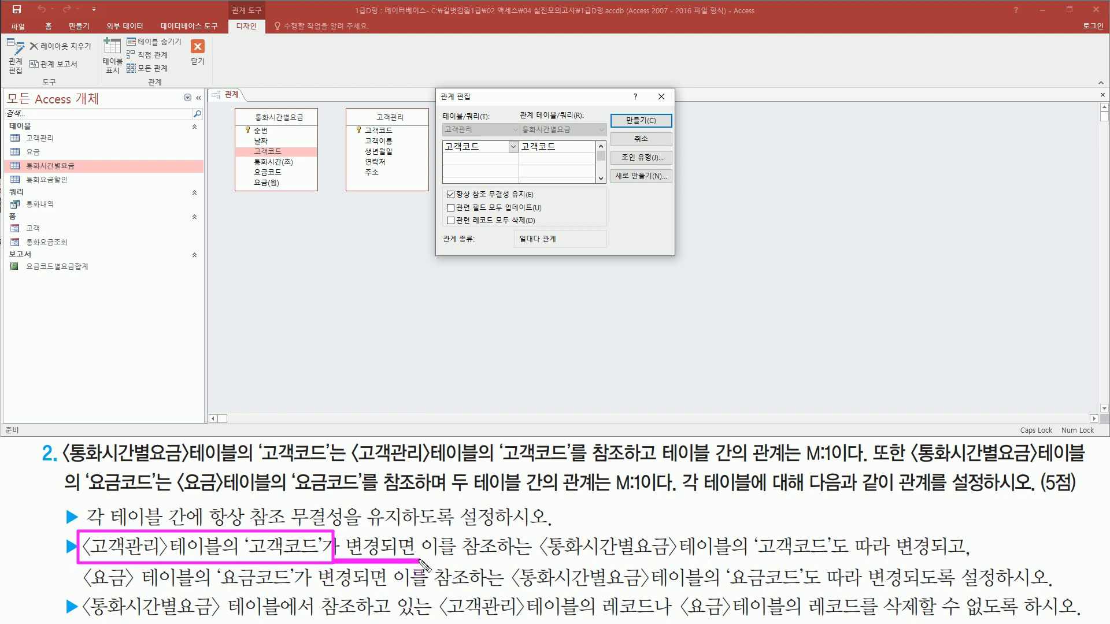
pyautogui.moveTo(538, 560); pyautogui.dragTo(965, 560)
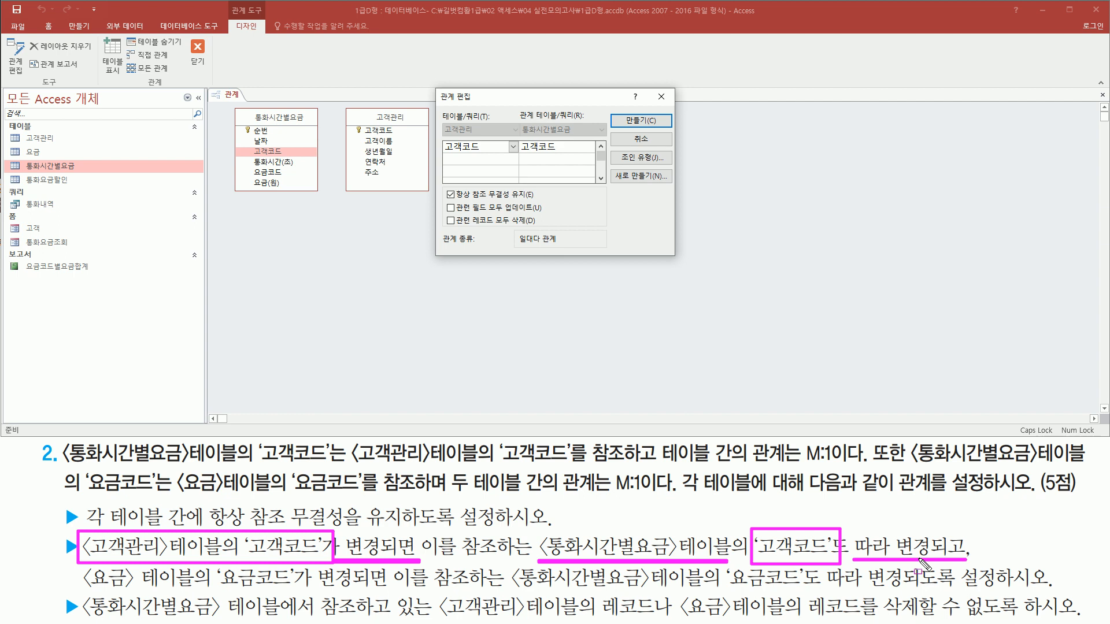
pyautogui.moveTo(436, 212); pyautogui.dragTo(489, 212)
pyautogui.press('Escape')
pyautogui.click(451, 209)
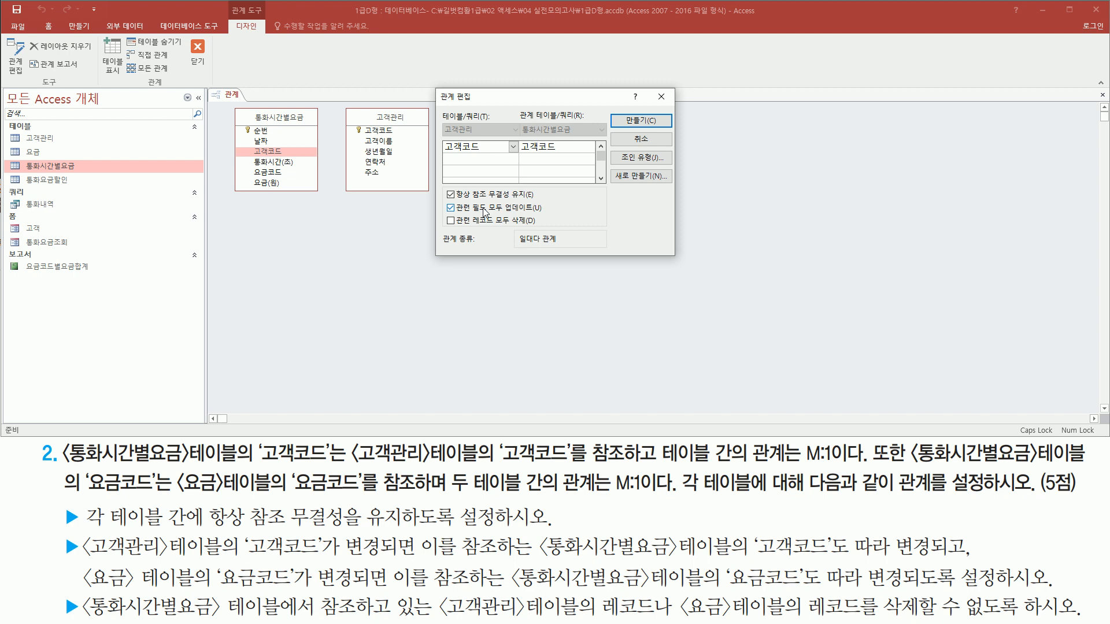
pyautogui.moveTo(74, 594)
pyautogui.mouseDown()
pyautogui.moveTo(99, 613)
pyautogui.moveTo(881, 618)
pyautogui.moveTo(896, 606)
pyautogui.moveTo(1083, 619)
pyautogui.mouseUp()
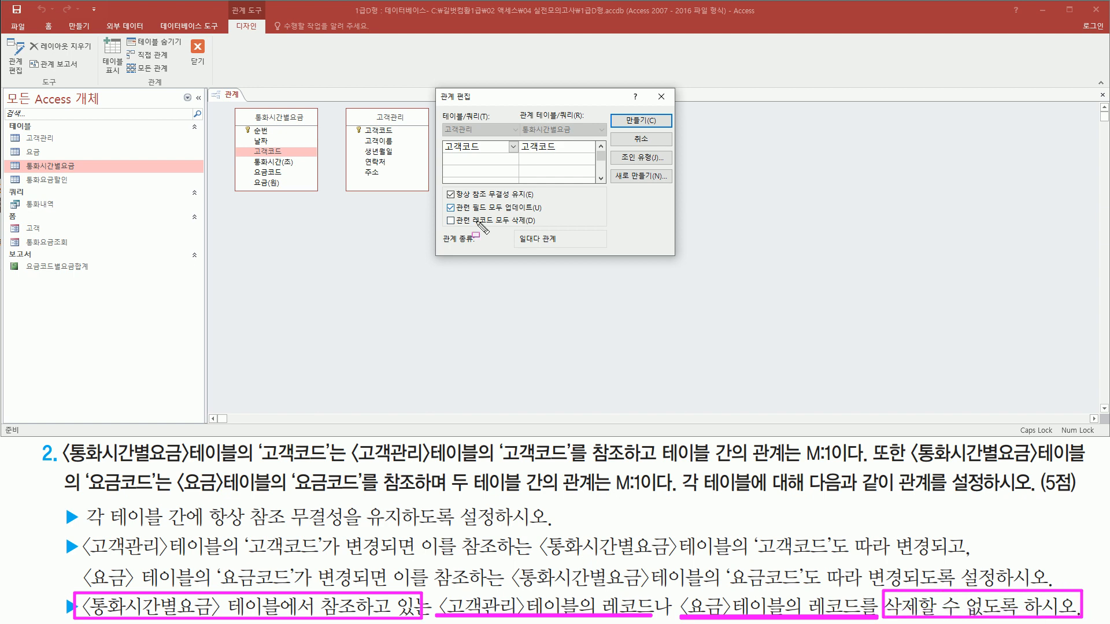
pyautogui.moveTo(455, 227); pyautogui.dragTo(550, 227)
pyautogui.moveTo(444, 214); pyautogui.dragTo(460, 227)
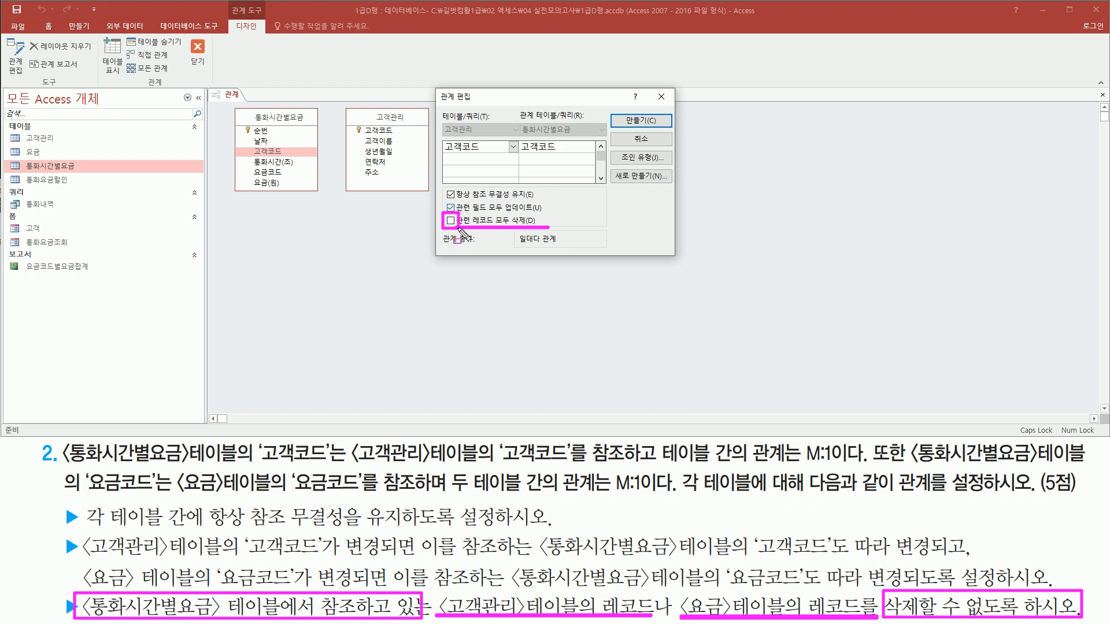
pyautogui.press('Escape')
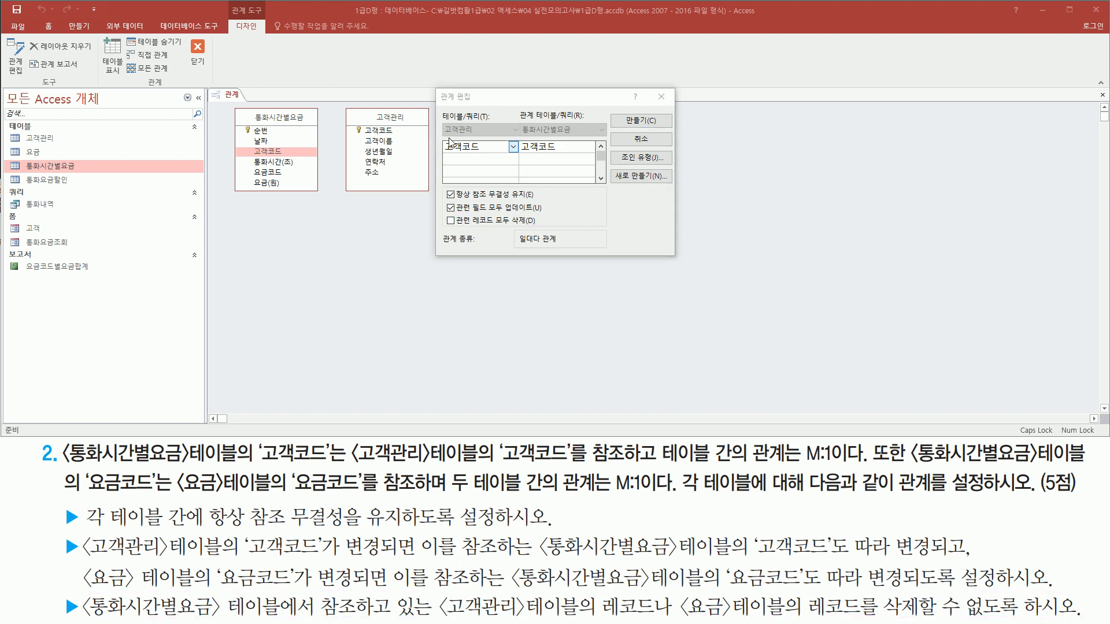
pyautogui.moveTo(443, 125); pyautogui.dragTo(585, 157)
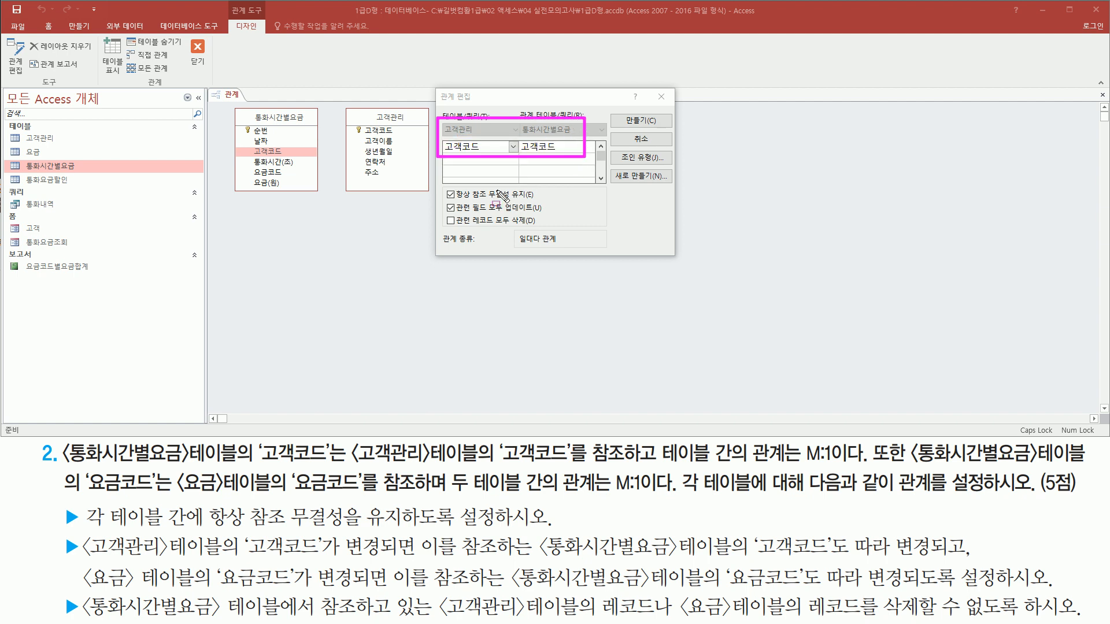
# - Create the 고객코드 relationship between 고객관리 and 통화시간별요금 with the chosen integrity options
pyautogui.moveTo(438, 185)
pyautogui.mouseDown()
pyautogui.moveTo(457, 212)
pyautogui.moveTo(552, 231)
pyautogui.mouseUp()
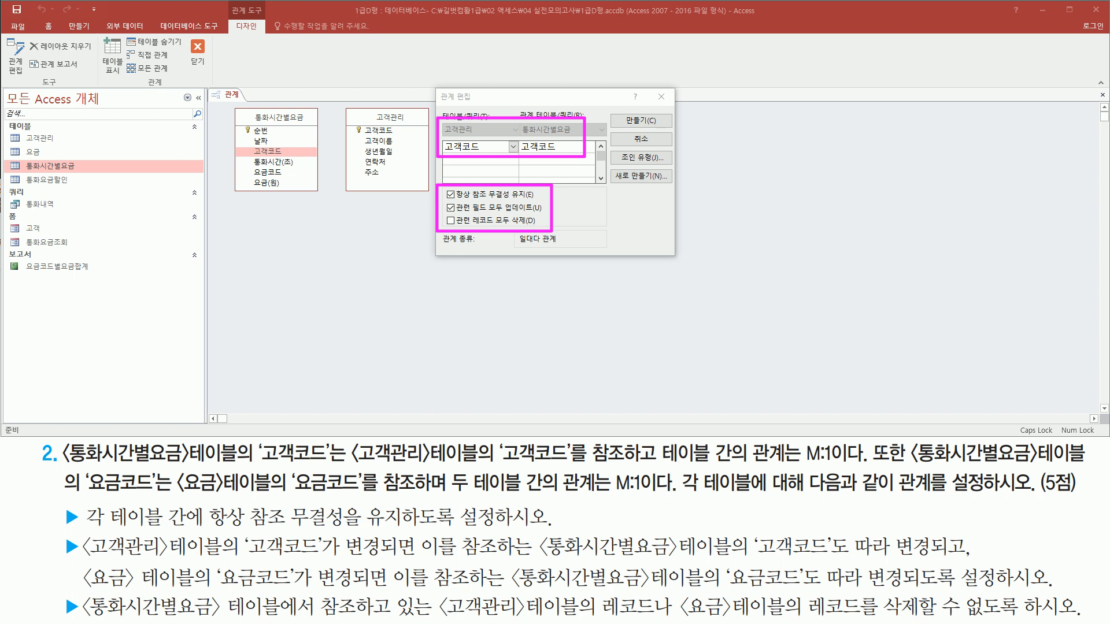
pyautogui.moveTo(624, 108); pyautogui.dragTo(663, 130)
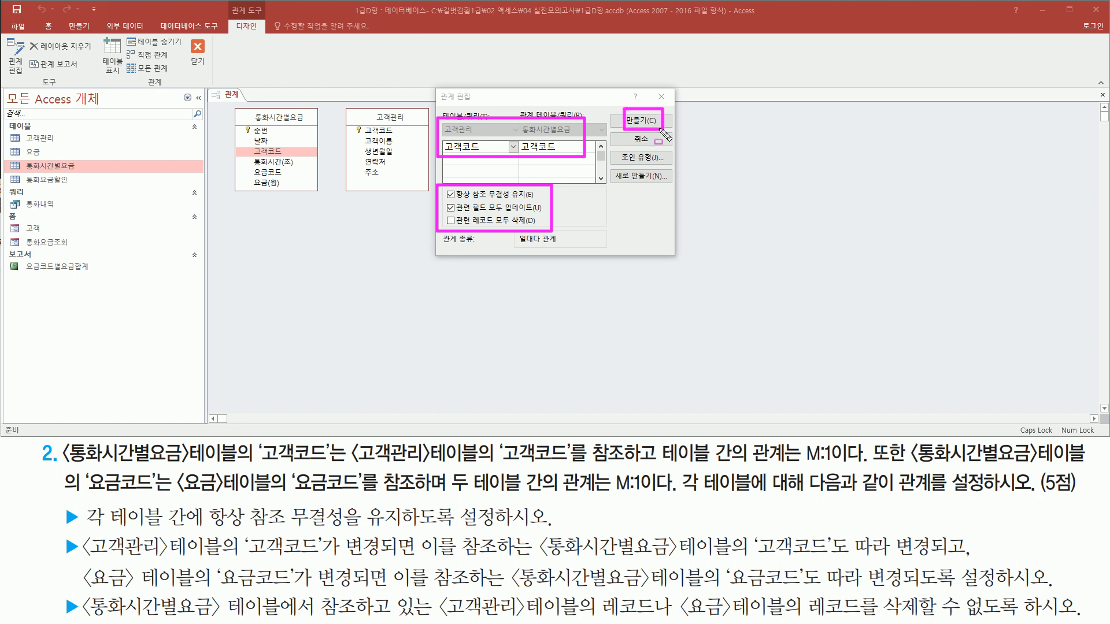
pyautogui.press('Escape')
pyautogui.click(651, 122)
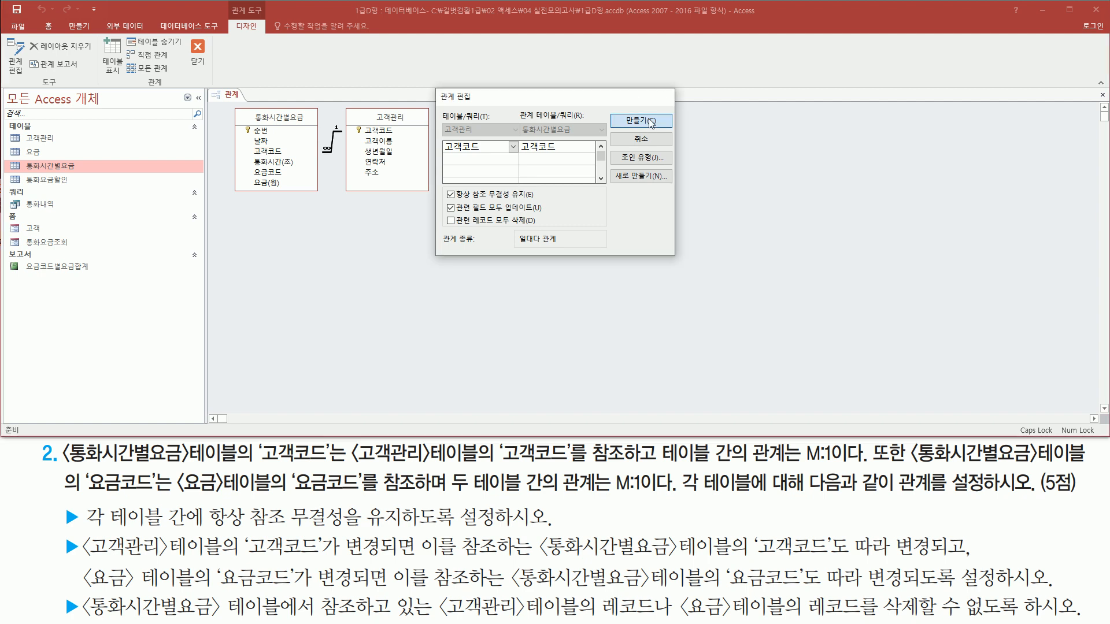
# - Link 요금코드 of 통화시간별요금 to 요금코드 of 요금 in the relationships layout
pyautogui.moveTo(229, 102); pyautogui.dragTo(437, 202)
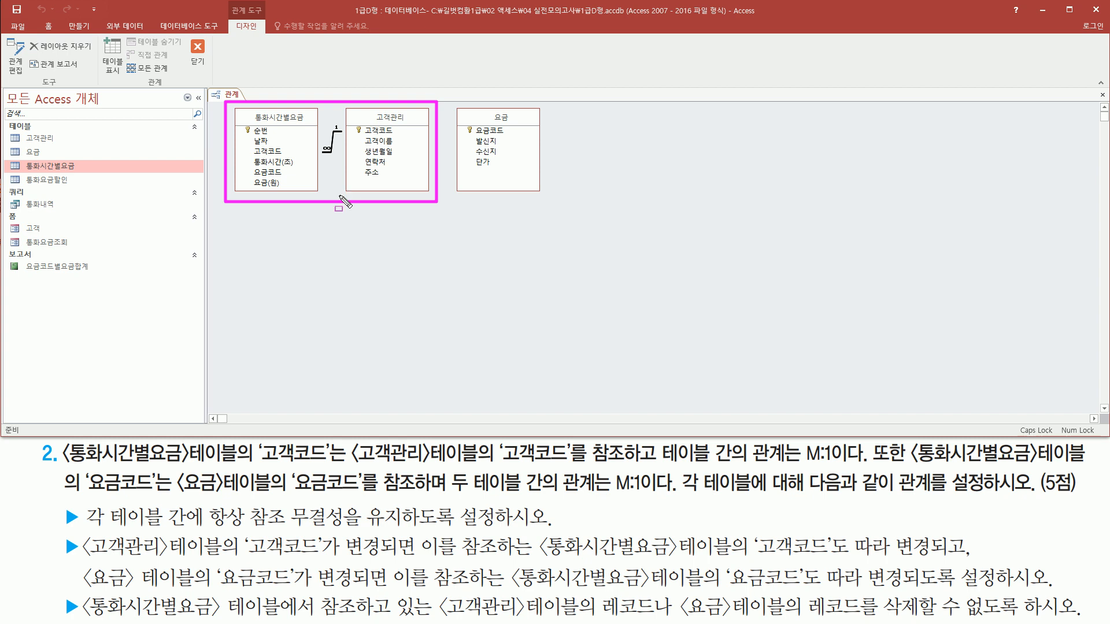
pyautogui.moveTo(912, 464); pyautogui.dragTo(1086, 464)
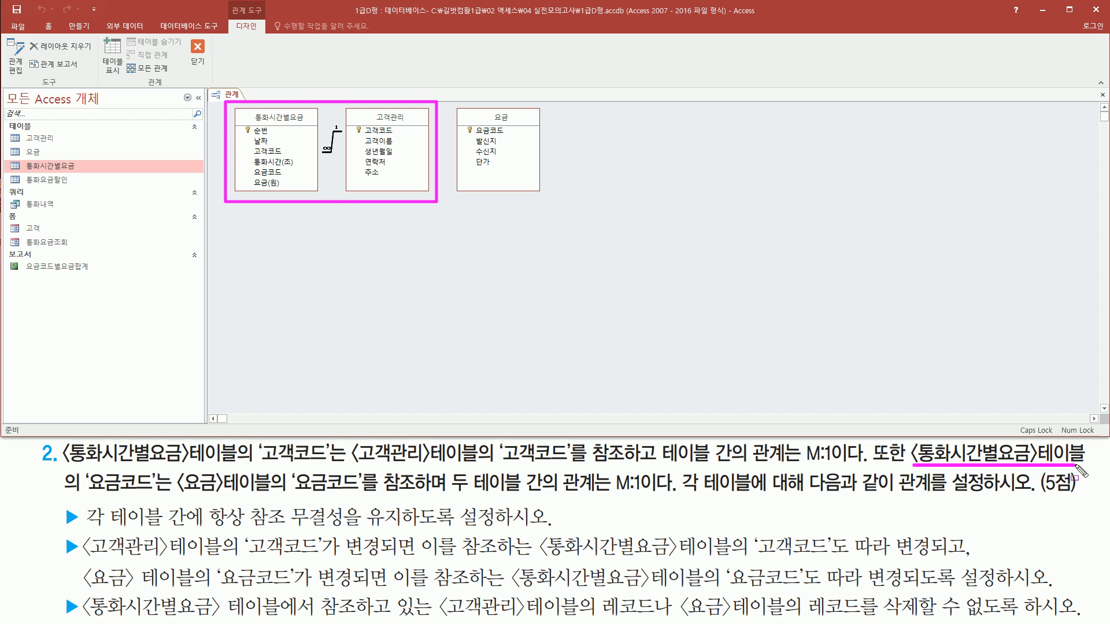
pyautogui.moveTo(80, 470)
pyautogui.mouseDown()
pyautogui.moveTo(166, 497)
pyautogui.moveTo(379, 505)
pyautogui.mouseUp()
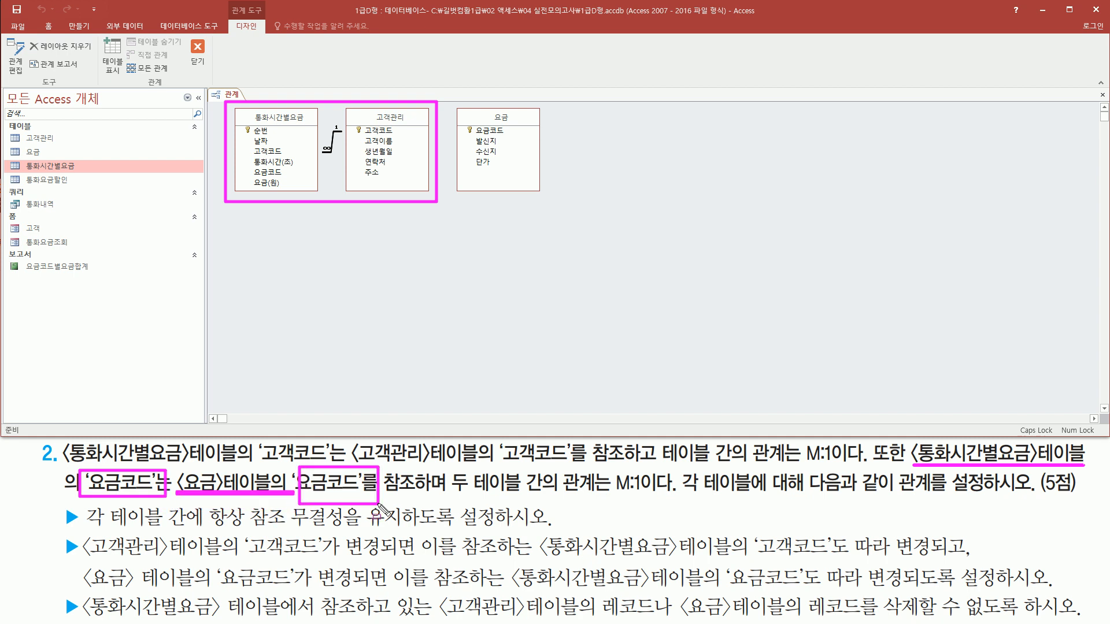
pyautogui.press('Escape')
pyautogui.hotkey('ctrl', '2')
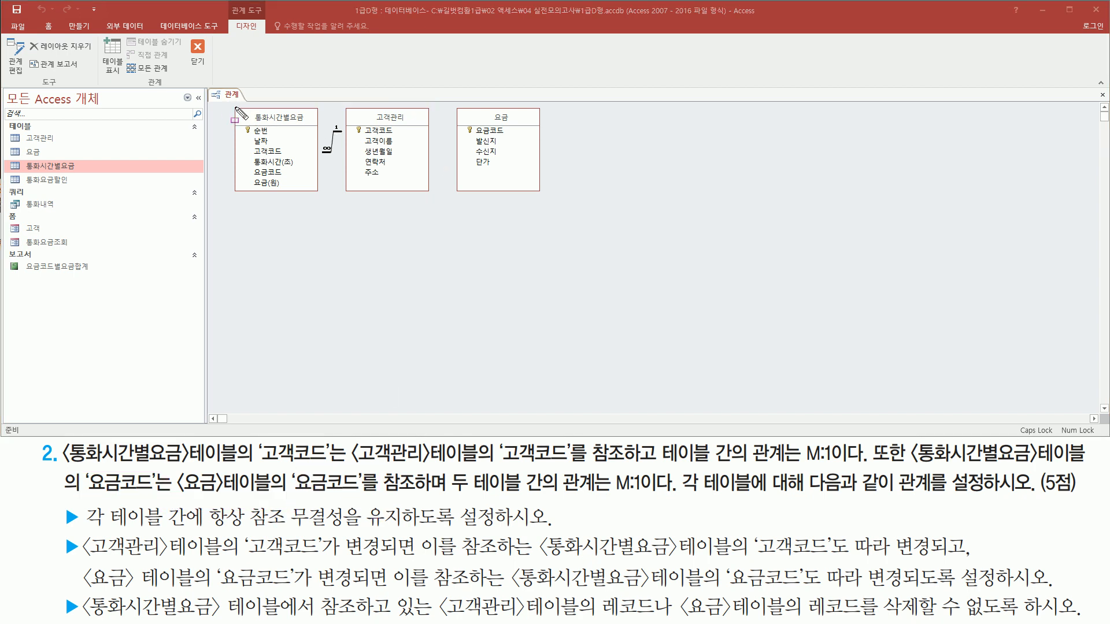
pyautogui.moveTo(245, 166); pyautogui.dragTo(297, 182)
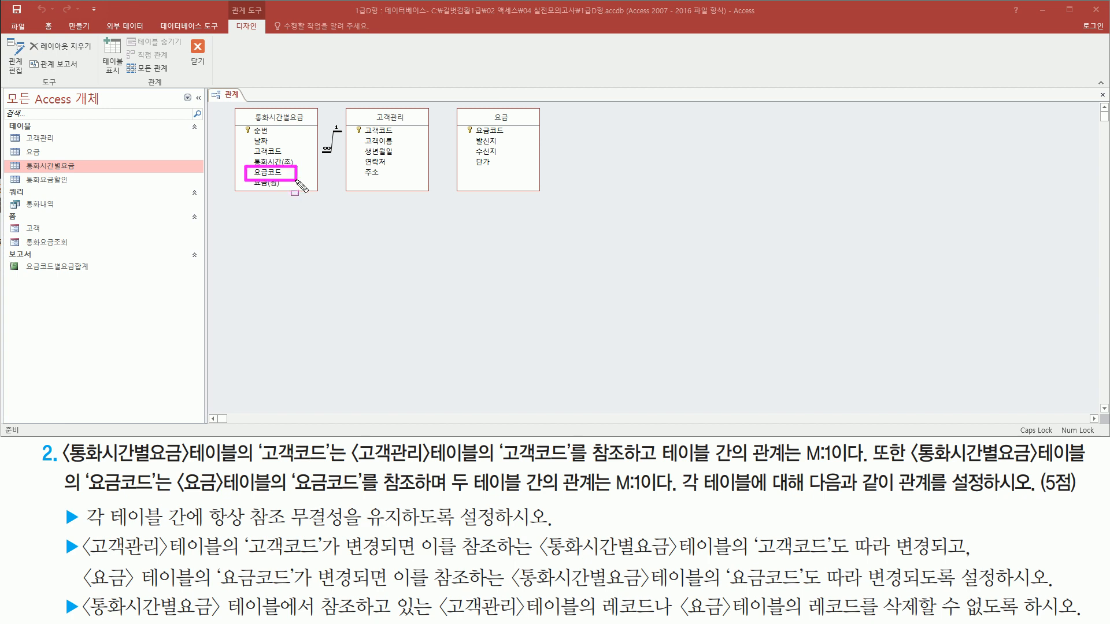
pyautogui.moveTo(452, 109)
pyautogui.mouseDown()
pyautogui.moveTo(556, 206)
pyautogui.moveTo(484, 137)
pyautogui.moveTo(524, 137)
pyautogui.mouseUp()
pyautogui.press('Escape')
pyautogui.moveTo(276, 176); pyautogui.dragTo(491, 134)
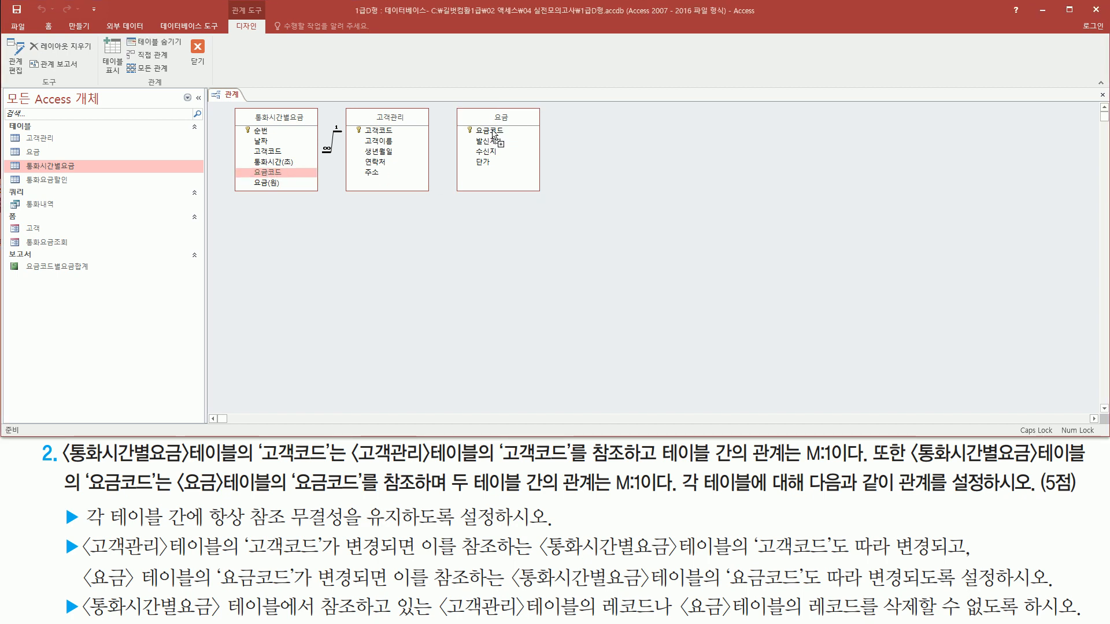
pyautogui.moveTo(492, 135); pyautogui.dragTo(492, 133)
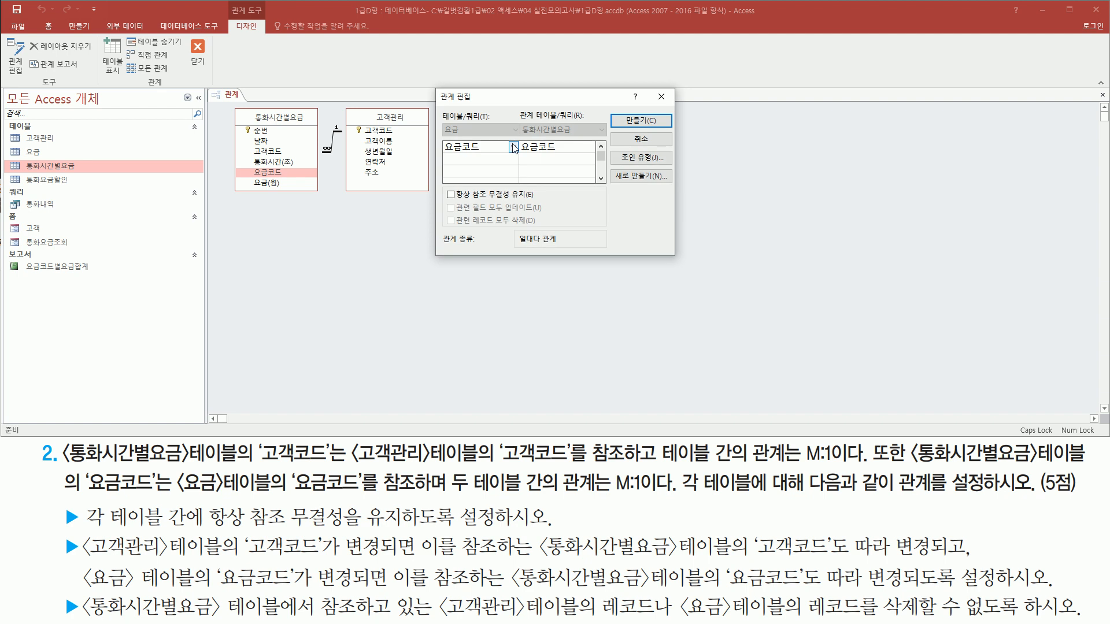
# - Enforce referential integrity (항상 참조 무결성 유지) for the 요금코드 relationship
pyautogui.moveTo(437, 90)
pyautogui.mouseDown()
pyautogui.moveTo(471, 200)
pyautogui.moveTo(677, 259)
pyautogui.mouseUp()
pyautogui.moveTo(442, 119)
pyautogui.mouseDown()
pyautogui.moveTo(470, 152)
pyautogui.moveTo(492, 157)
pyautogui.mouseUp()
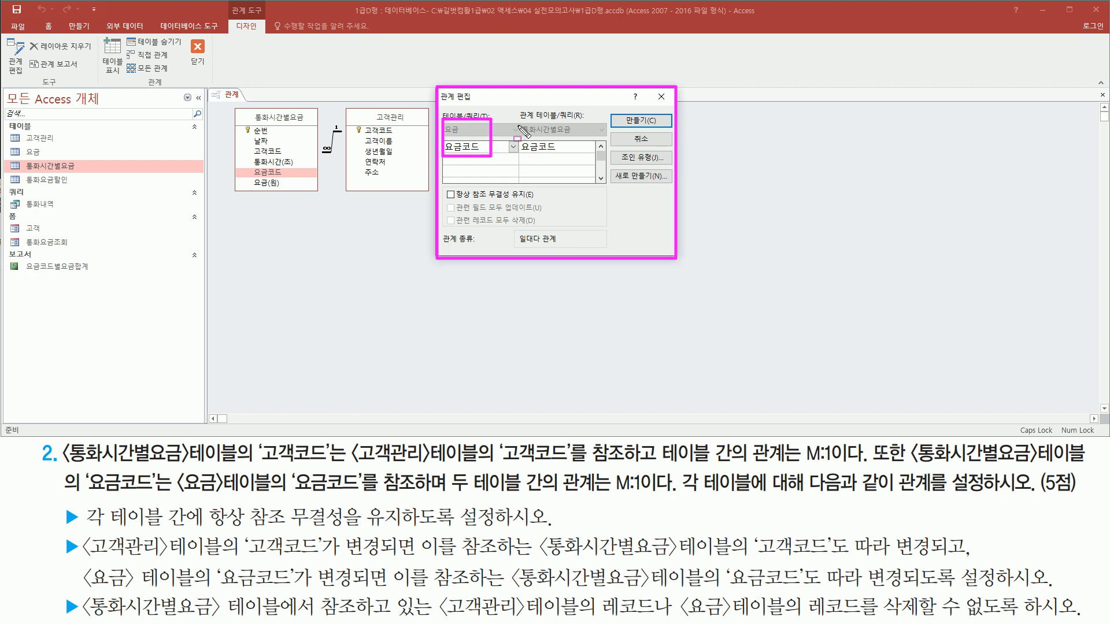
pyautogui.moveTo(519, 119); pyautogui.dragTo(576, 157)
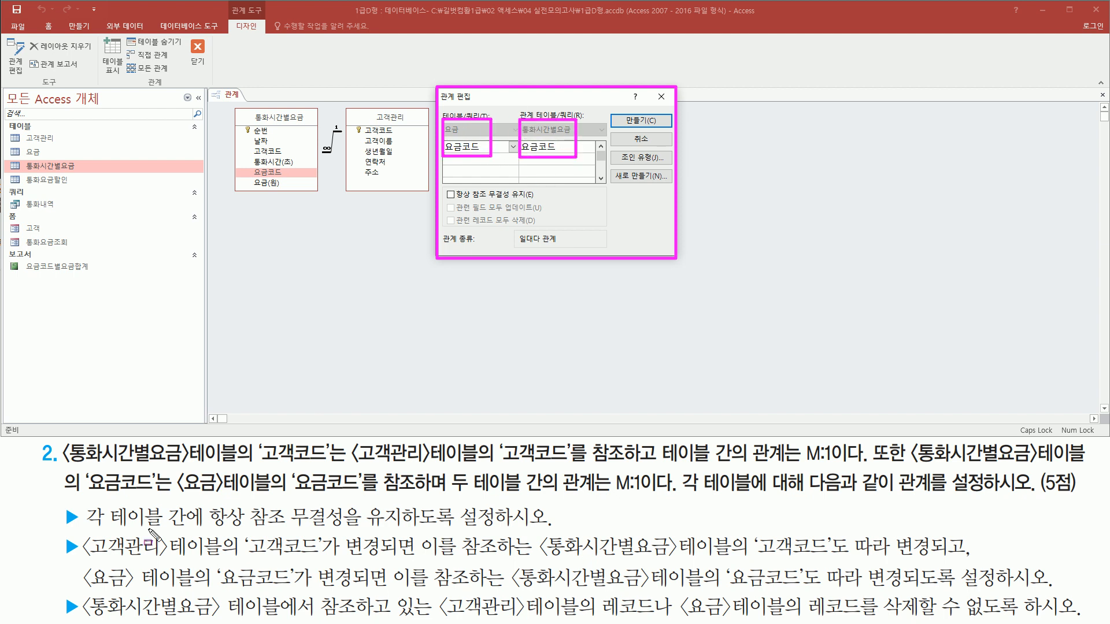
pyautogui.moveTo(89, 528); pyautogui.dragTo(542, 527)
pyautogui.moveTo(443, 185); pyautogui.dragTo(542, 206)
pyautogui.press('Escape')
pyautogui.click(464, 195)
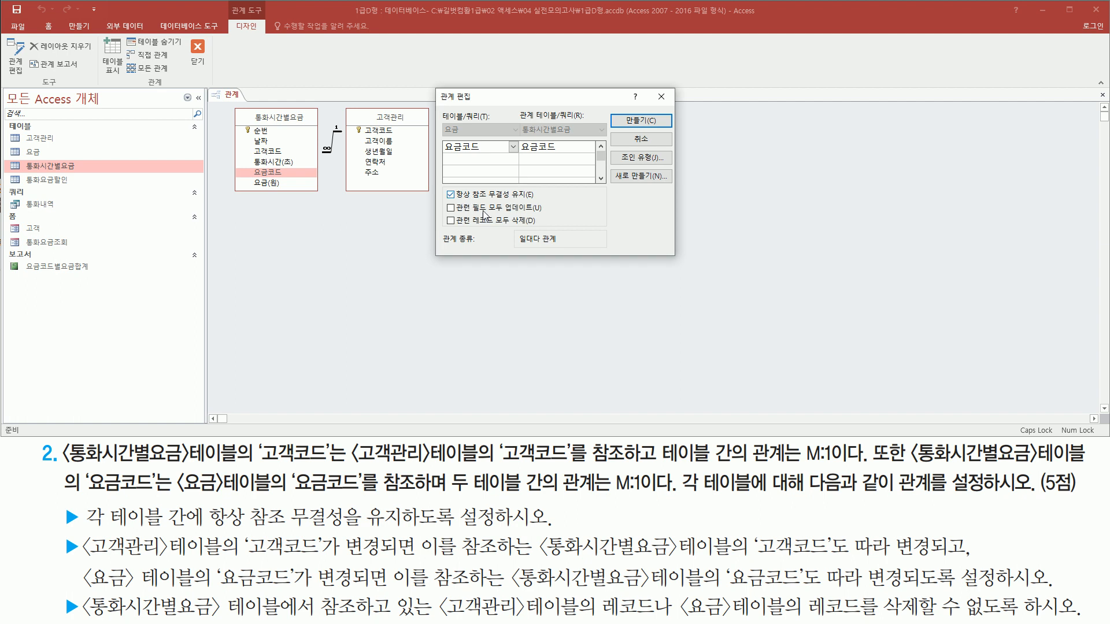
# - Enable cascading updates of related fields (관련 필드 모두 업데이트) for the 요금코드 relationship
pyautogui.moveTo(444, 202); pyautogui.dragTo(461, 203)
pyautogui.moveTo(78, 589); pyautogui.dragTo(375, 587)
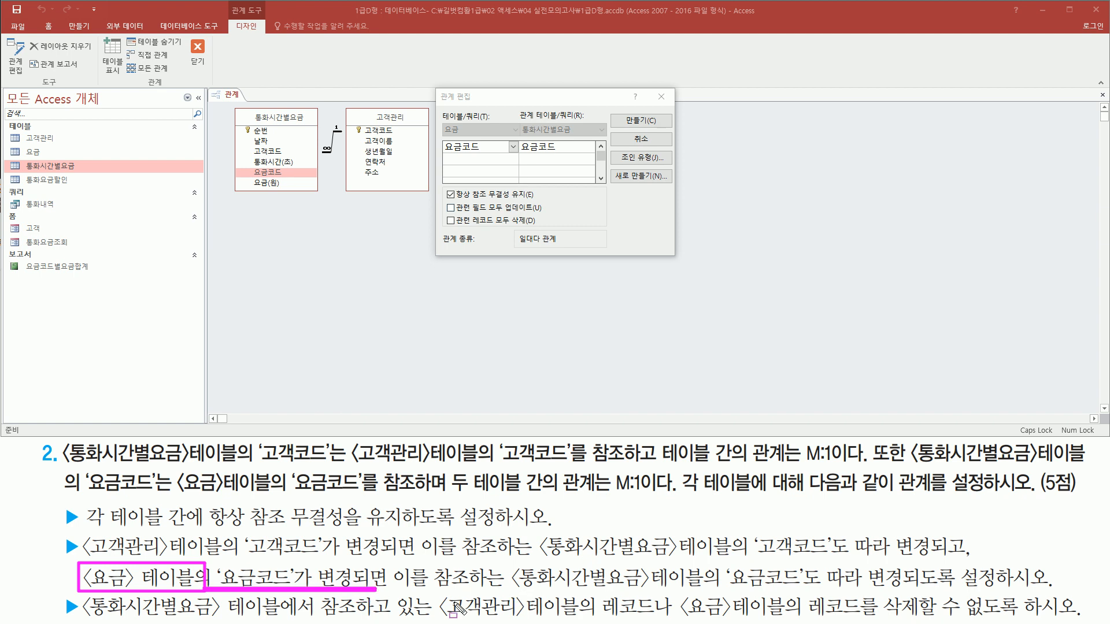
pyautogui.moveTo(512, 564)
pyautogui.mouseDown()
pyautogui.moveTo(514, 588)
pyautogui.moveTo(1058, 595)
pyautogui.mouseUp()
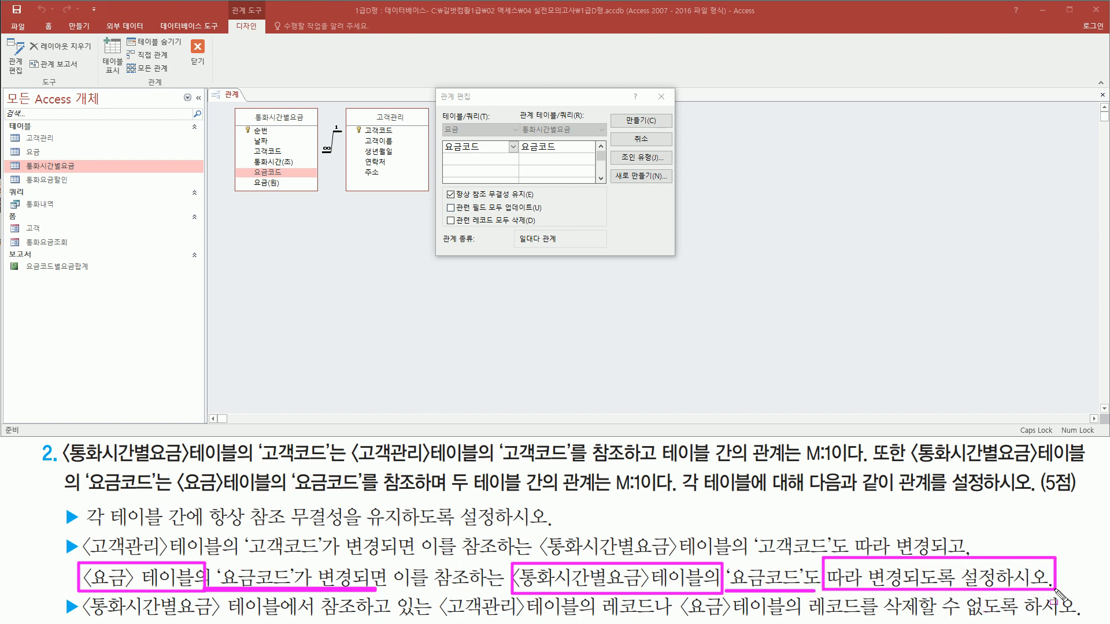
pyautogui.press('Escape')
pyautogui.click(450, 208)
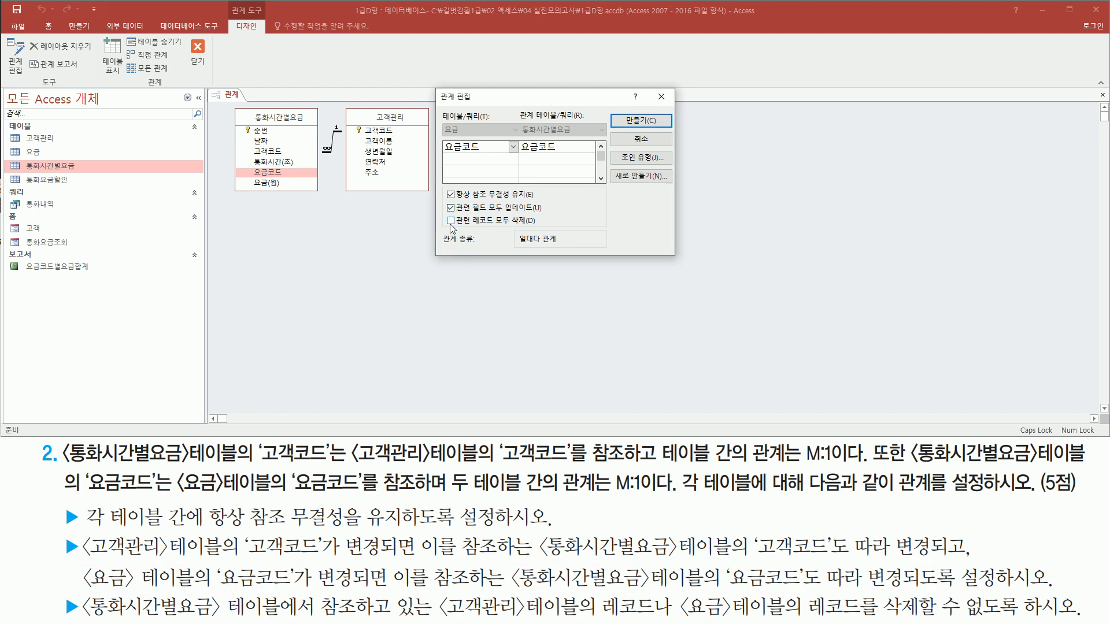
# - Create the 요금코드 relationship between 요금 and 통화시간별요금, leaving cascading record deletion (관련 레코드 모두 삭제) off
pyautogui.moveTo(82, 592)
pyautogui.mouseDown()
pyautogui.moveTo(206, 622)
pyautogui.moveTo(428, 621)
pyautogui.mouseUp()
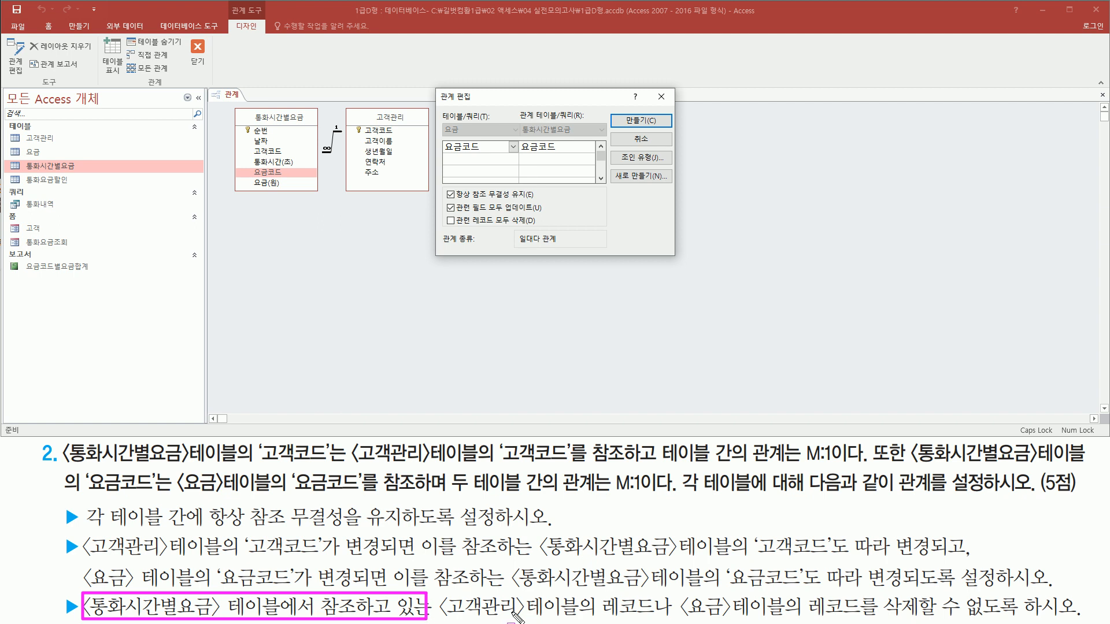
pyautogui.moveTo(679, 595)
pyautogui.mouseDown()
pyautogui.moveTo(815, 620)
pyautogui.moveTo(1085, 619)
pyautogui.mouseUp()
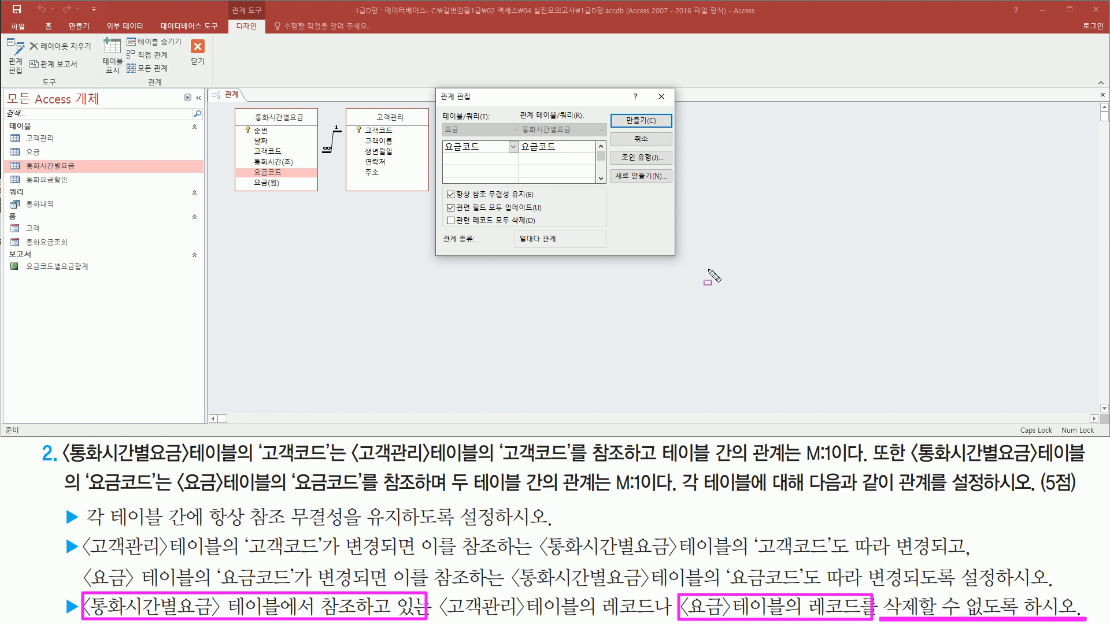
pyautogui.moveTo(447, 229); pyautogui.dragTo(545, 228)
pyautogui.moveTo(442, 214); pyautogui.dragTo(458, 229)
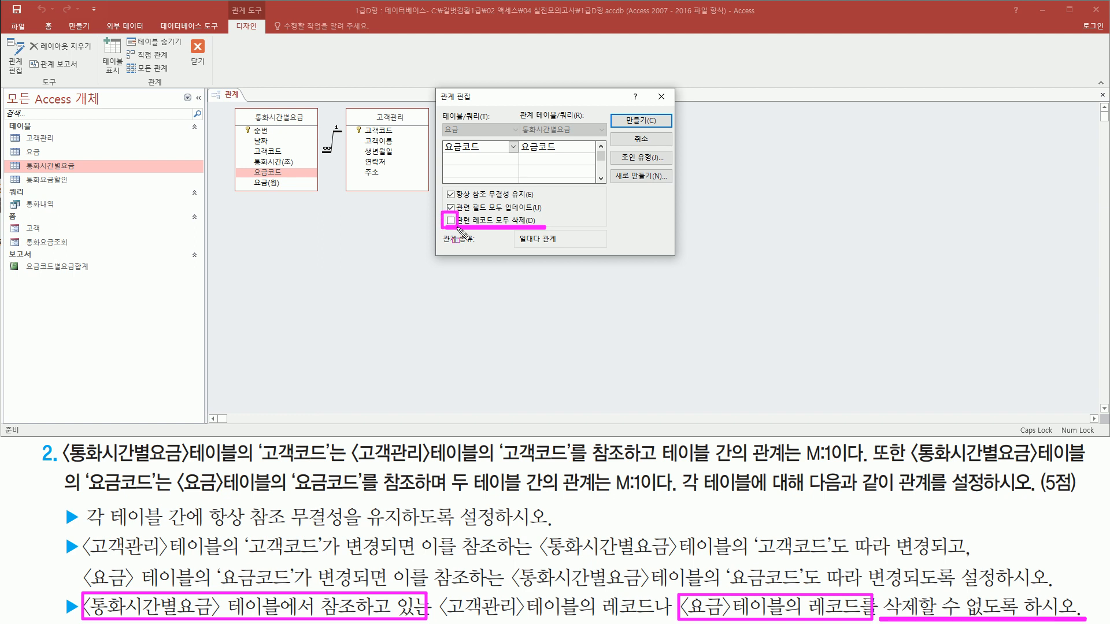
pyautogui.press('Escape')
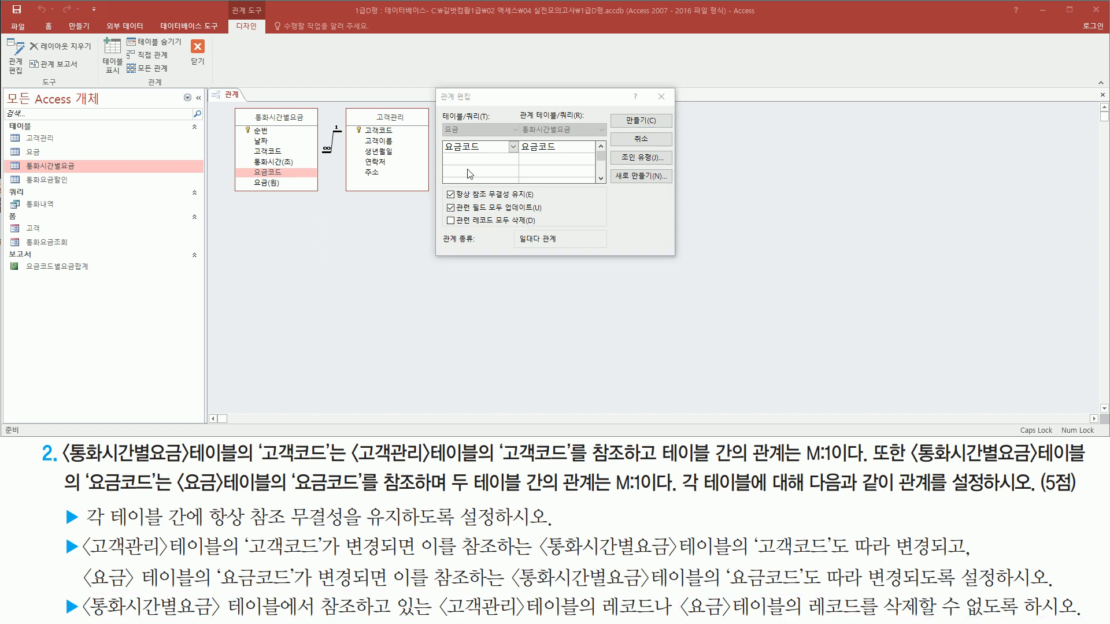
pyautogui.hotkey('ctrl', 'shift', 'd')
pyautogui.moveTo(441, 119)
pyautogui.mouseDown()
pyautogui.moveTo(548, 161)
pyautogui.moveTo(602, 149)
pyautogui.moveTo(595, 155)
pyautogui.mouseUp()
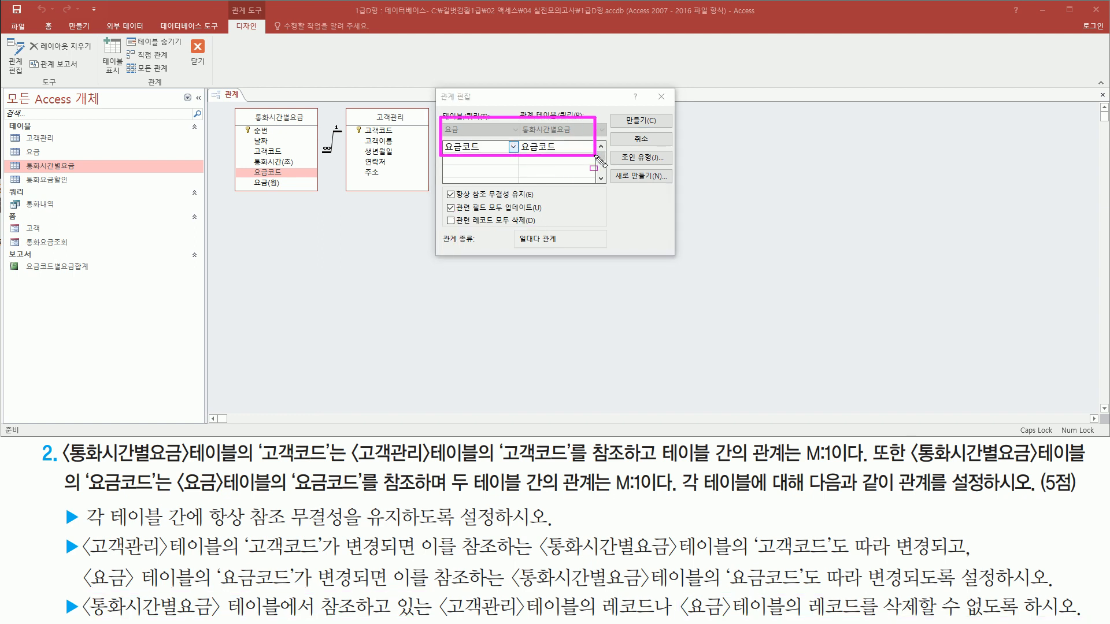
pyautogui.moveTo(443, 185); pyautogui.dragTo(549, 229)
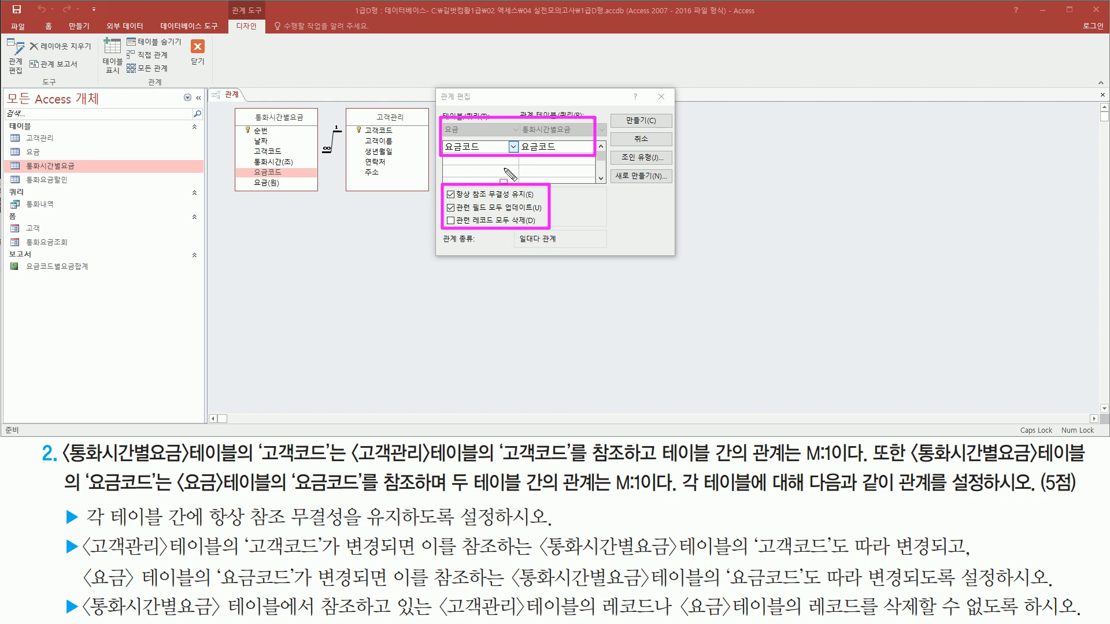
pyautogui.moveTo(618, 110); pyautogui.dragTo(663, 129)
pyautogui.press('Escape')
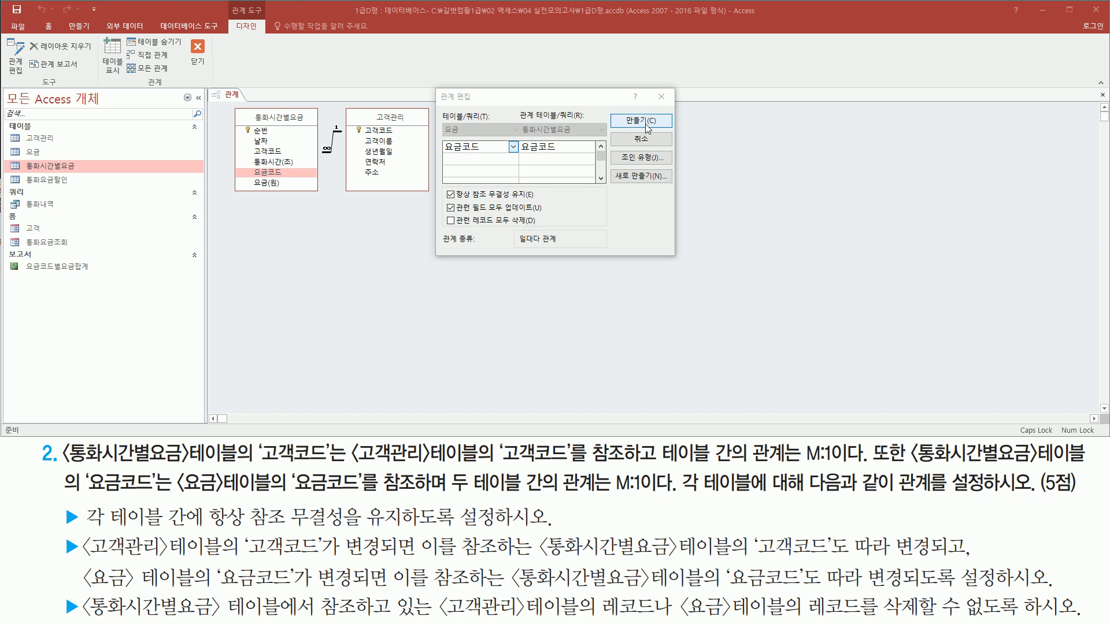
pyautogui.click(645, 124)
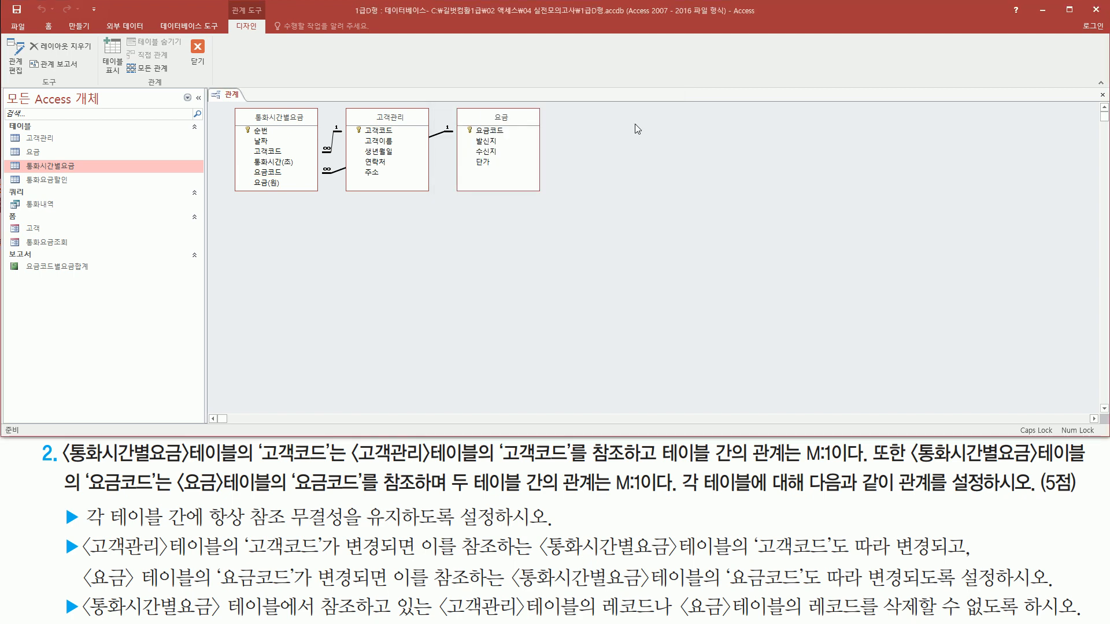
# - Move the 요금 table below 고객관리 in the layout, and close the Relationships window with its changes saved
pyautogui.moveTo(515, 112); pyautogui.dragTo(407, 214)
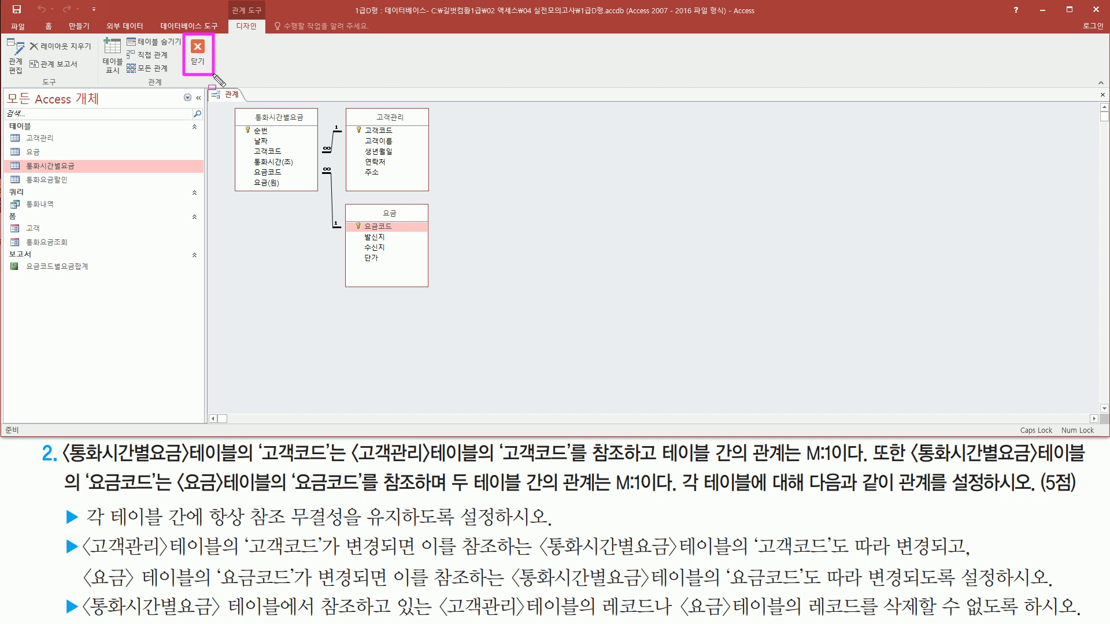
pyautogui.click(197, 52)
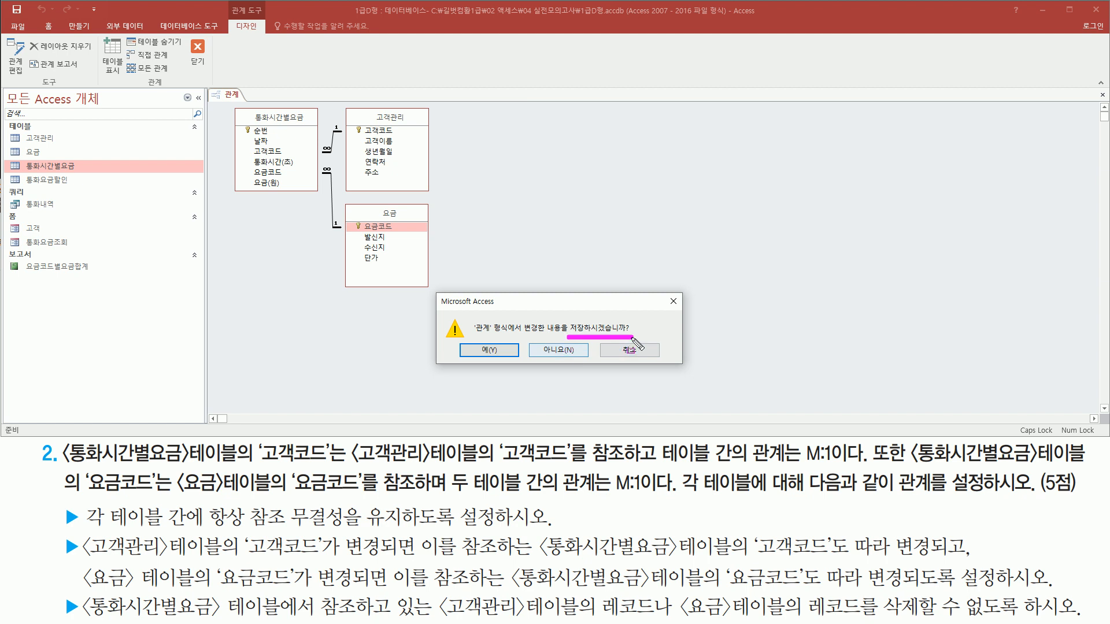
pyautogui.click(489, 351)
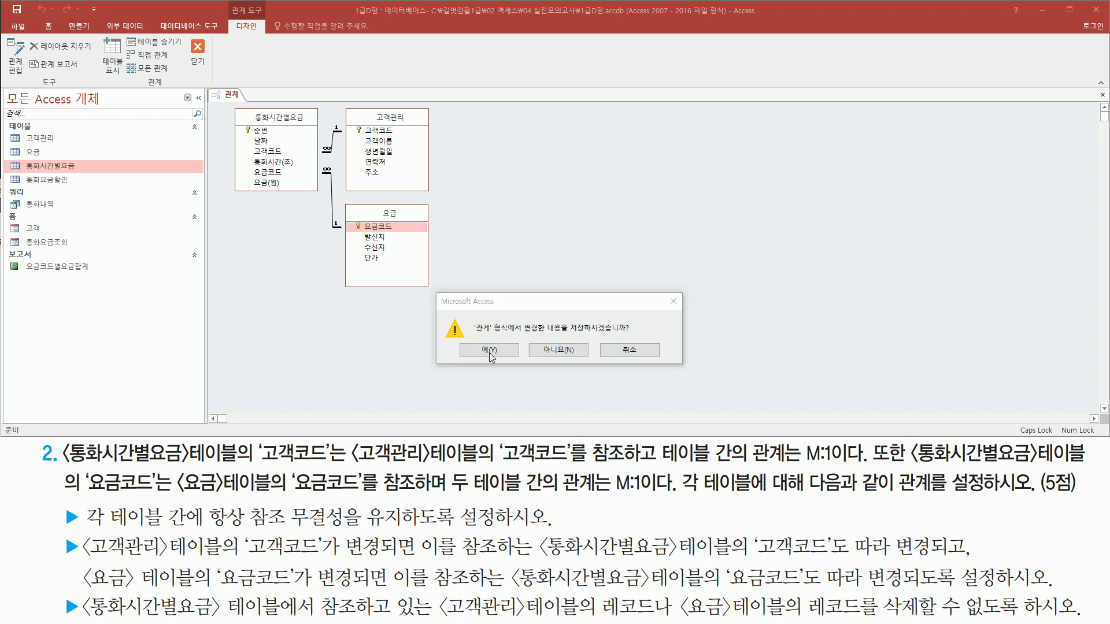
pyautogui.click(489, 350)
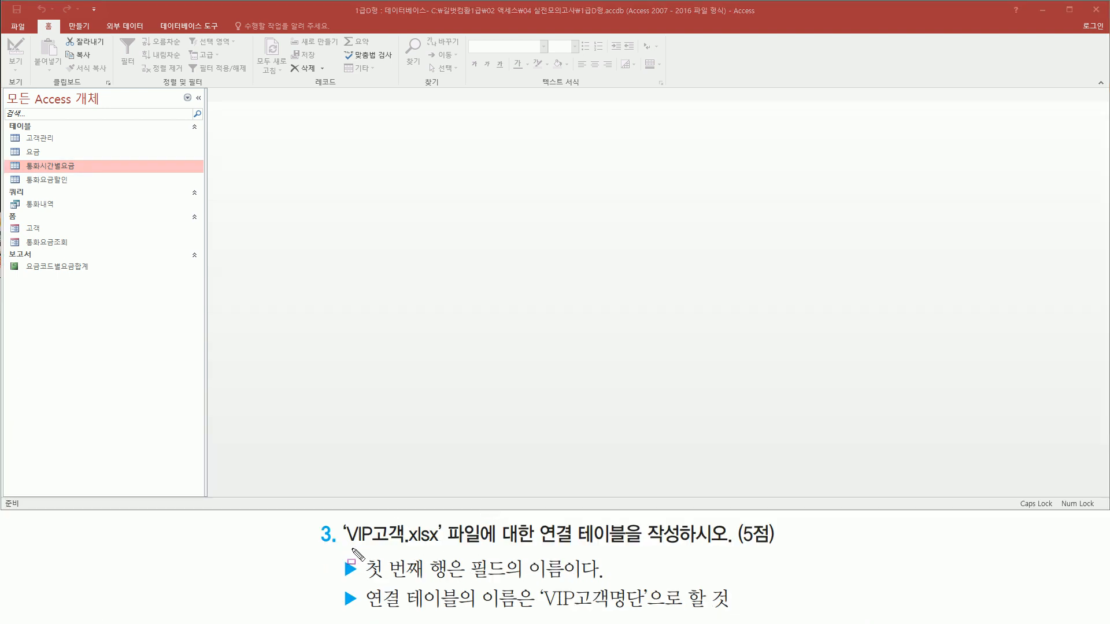
# - Start getting external data from an Excel spreadsheet for the VIP고객.xlsx linked table
pyautogui.moveTo(344, 549); pyautogui.dragTo(445, 548)
pyautogui.moveTo(535, 520)
pyautogui.mouseDown()
pyautogui.moveTo(618, 549)
pyautogui.moveTo(755, 550)
pyautogui.mouseUp()
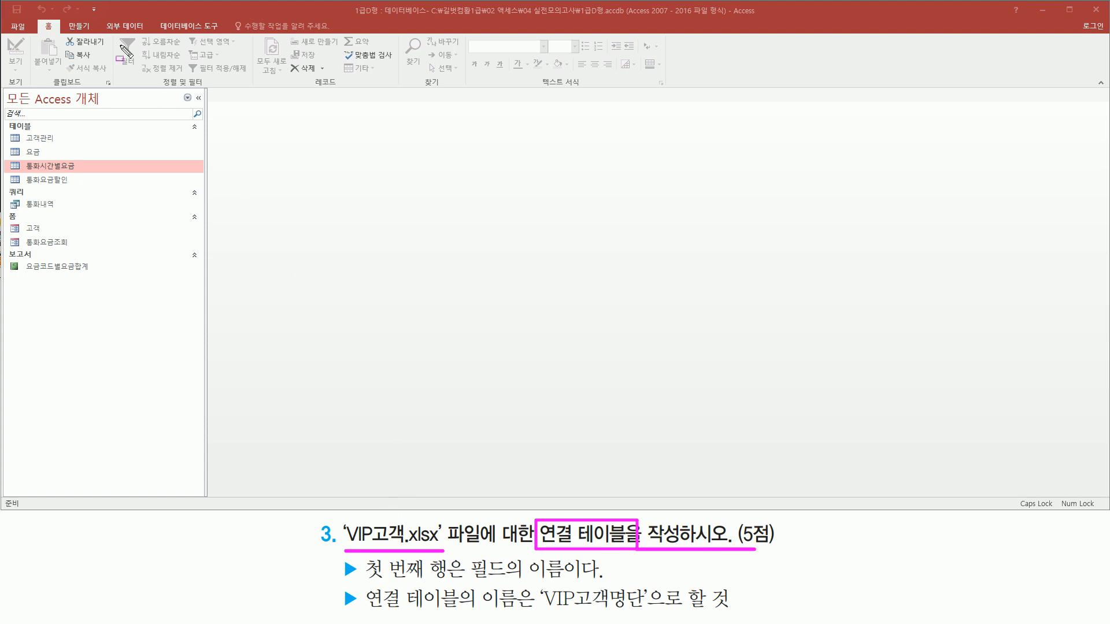
pyautogui.moveTo(99, 20); pyautogui.dragTo(149, 34)
pyautogui.press('Escape')
pyautogui.click(120, 28)
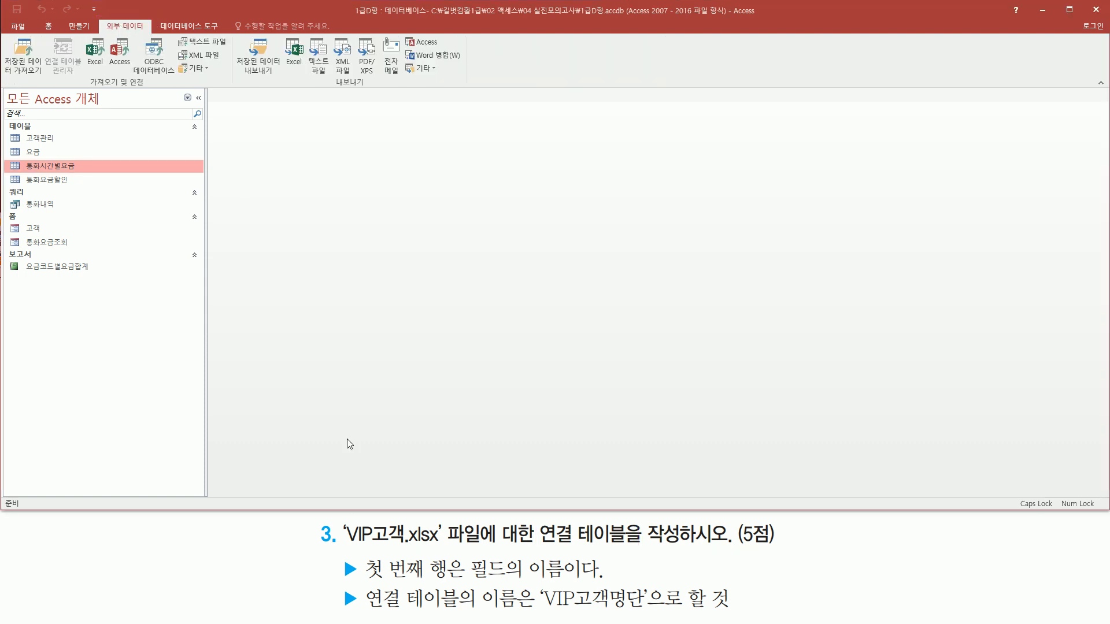
pyautogui.moveTo(343, 549); pyautogui.dragTo(444, 549)
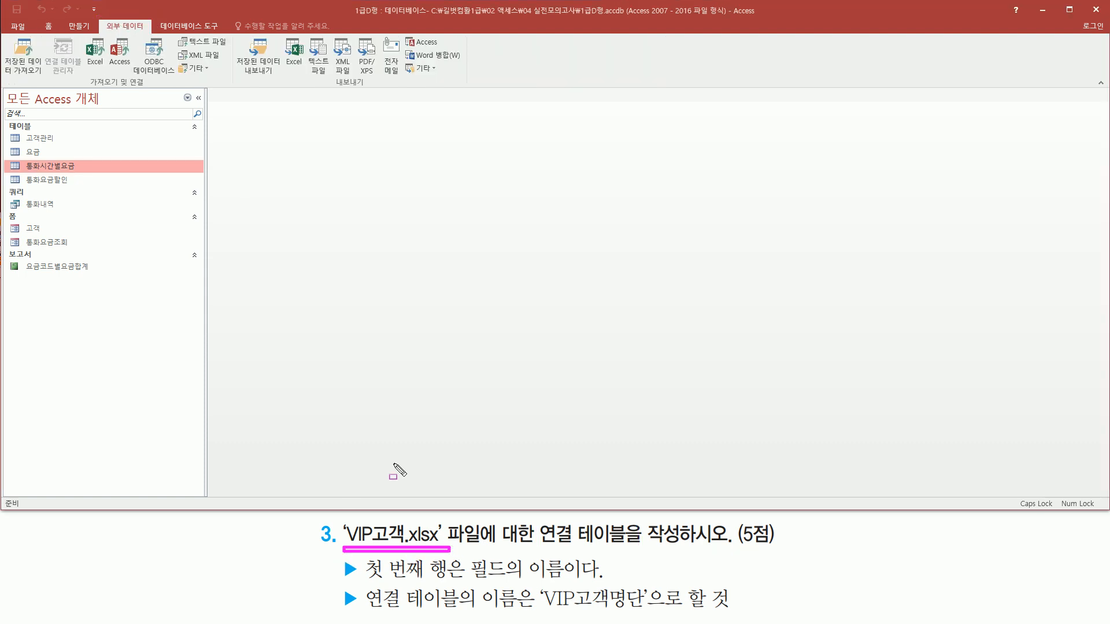
pyautogui.moveTo(88, 84); pyautogui.dragTo(149, 84)
pyautogui.moveTo(81, 68)
pyautogui.mouseDown()
pyautogui.moveTo(109, 33)
pyautogui.moveTo(110, 69)
pyautogui.mouseUp()
pyautogui.click(95, 52)
pyautogui.hotkey('ctrl', 'shift', 'd')
pyautogui.moveTo(341, 95)
pyautogui.mouseDown()
pyautogui.moveTo(361, 202)
pyautogui.moveTo(826, 417)
pyautogui.moveTo(769, 412)
pyautogui.mouseUp()
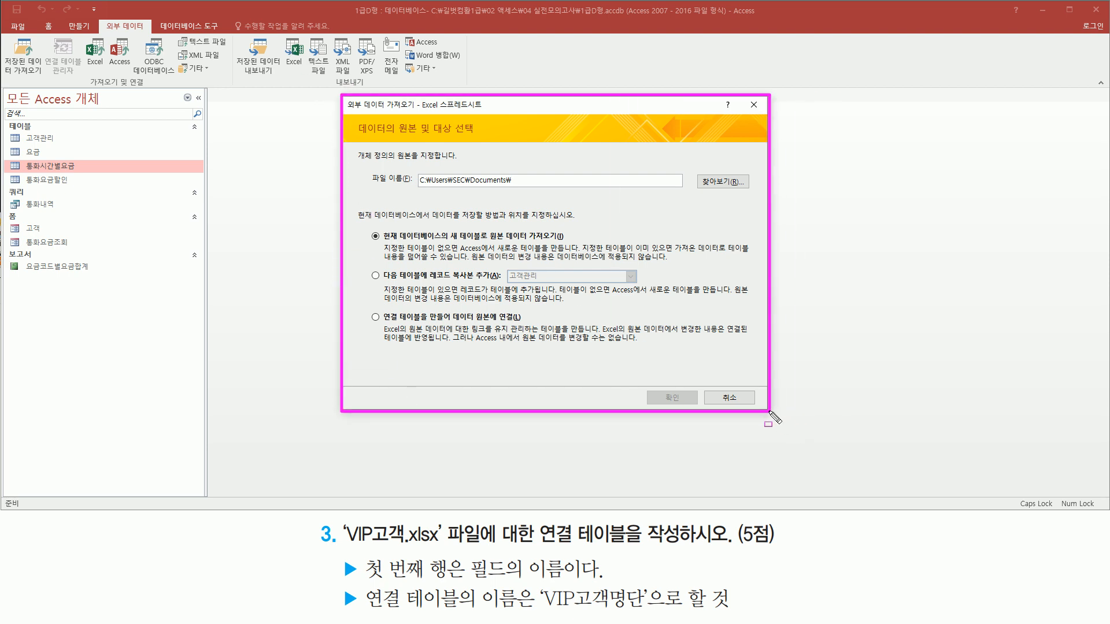
pyautogui.moveTo(342, 544)
pyautogui.mouseDown()
pyautogui.moveTo(443, 546)
pyautogui.moveTo(445, 519)
pyautogui.mouseUp()
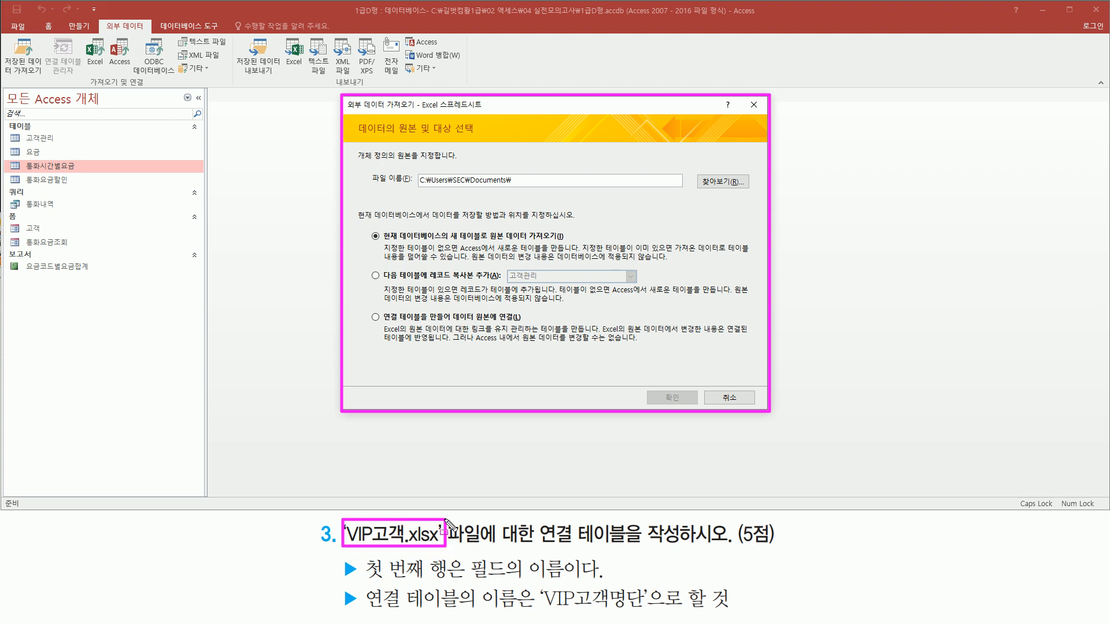
pyautogui.moveTo(693, 172); pyautogui.dragTo(752, 190)
pyautogui.press('Escape')
# - Choose VIP고객.xlsx from C:\길벗컴활1급\02 액세스\04 실전모의고사 as the source file
pyautogui.click(727, 182)
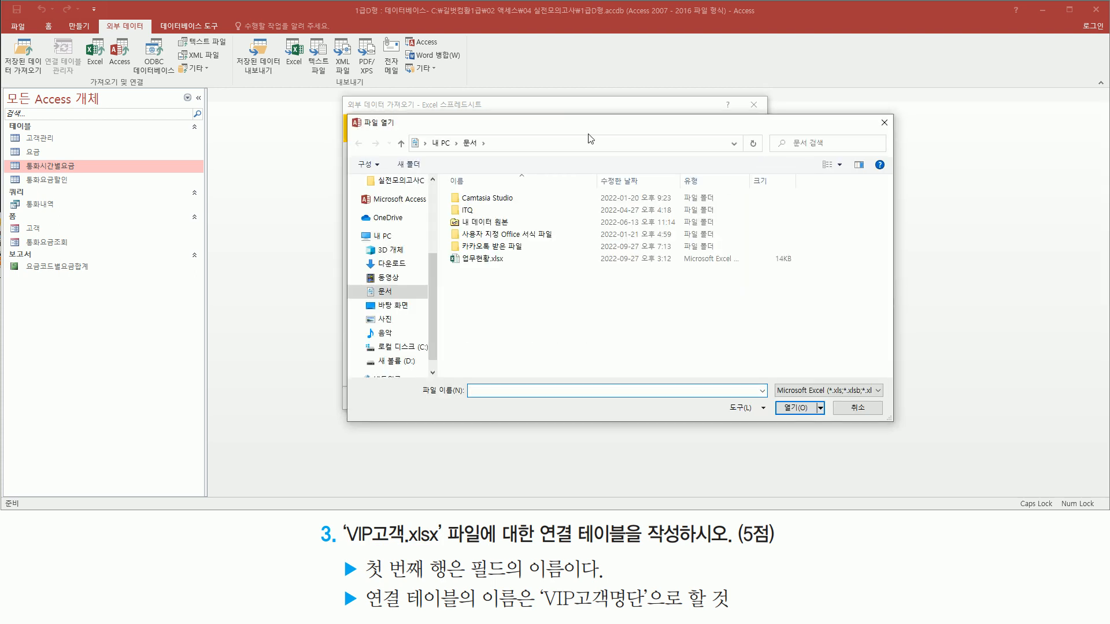
pyautogui.click(412, 348)
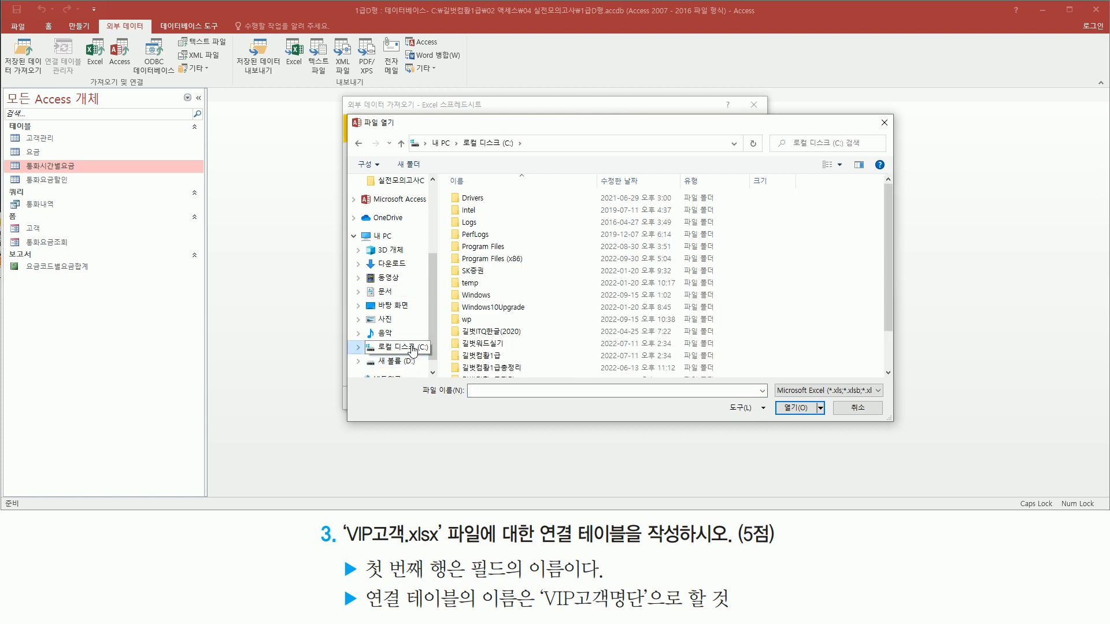
pyautogui.click(498, 359)
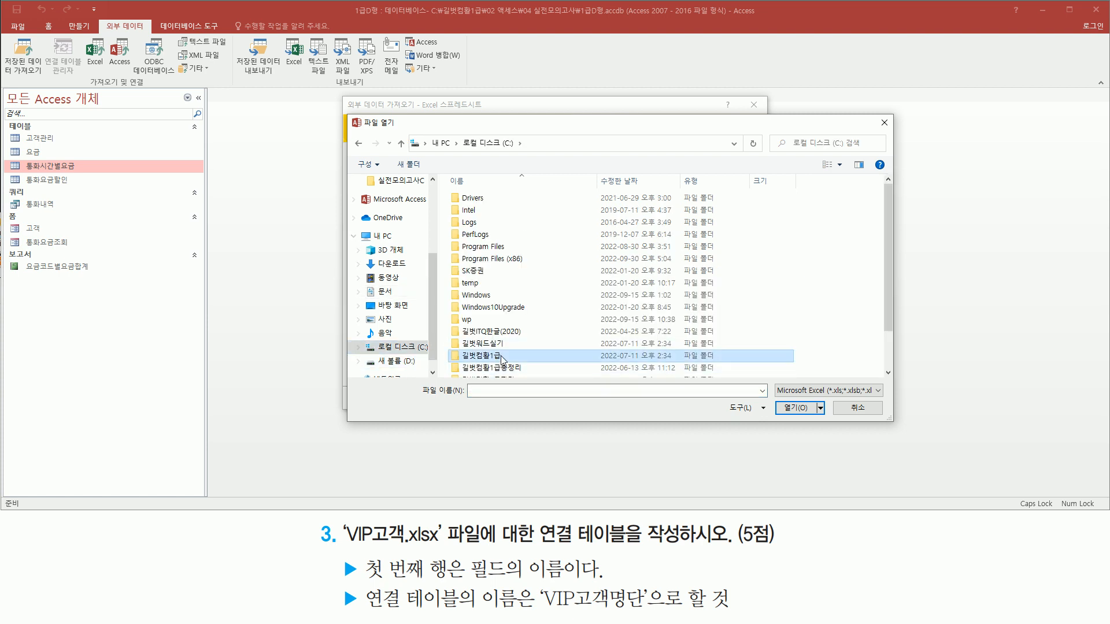
pyautogui.doubleClick(501, 360)
pyautogui.click(492, 214)
pyautogui.doubleClick(492, 214)
pyautogui.click(511, 239)
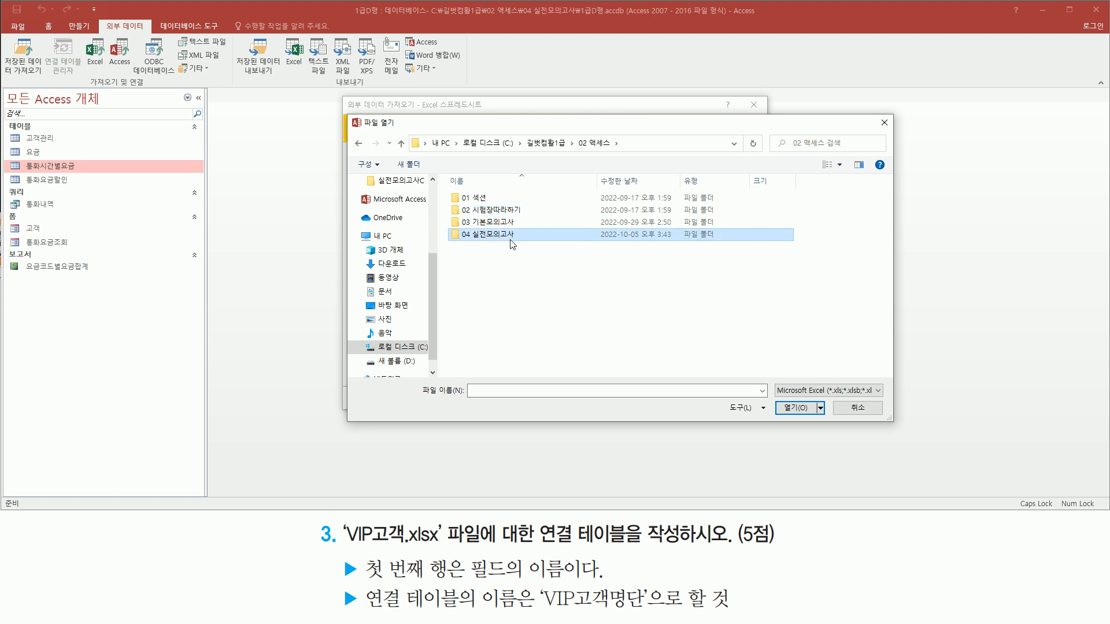
pyautogui.doubleClick(511, 240)
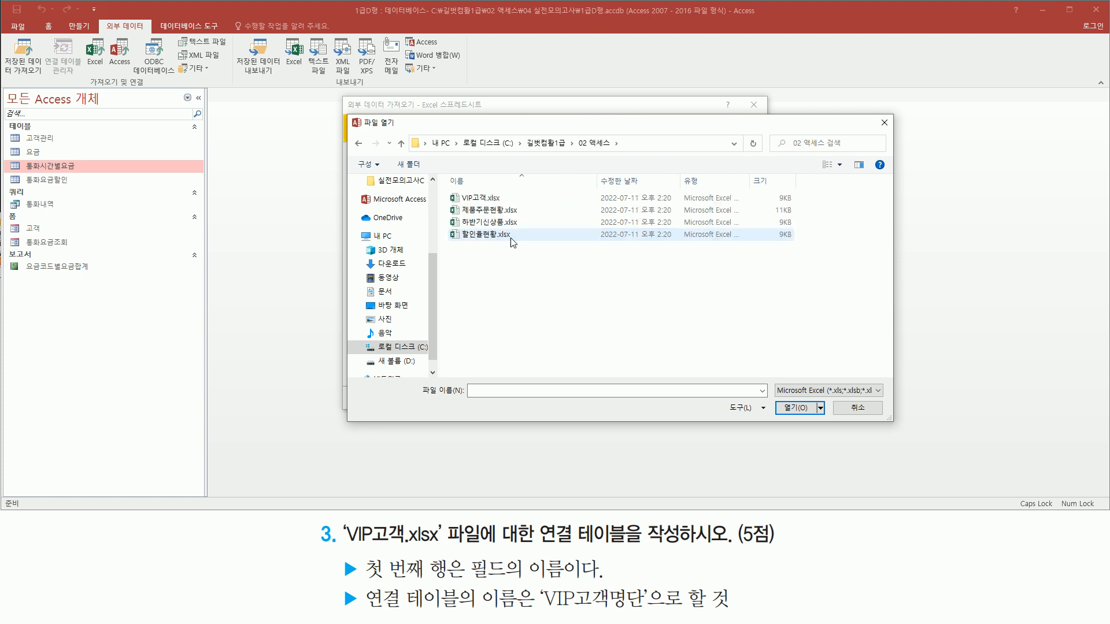
pyautogui.click(488, 199)
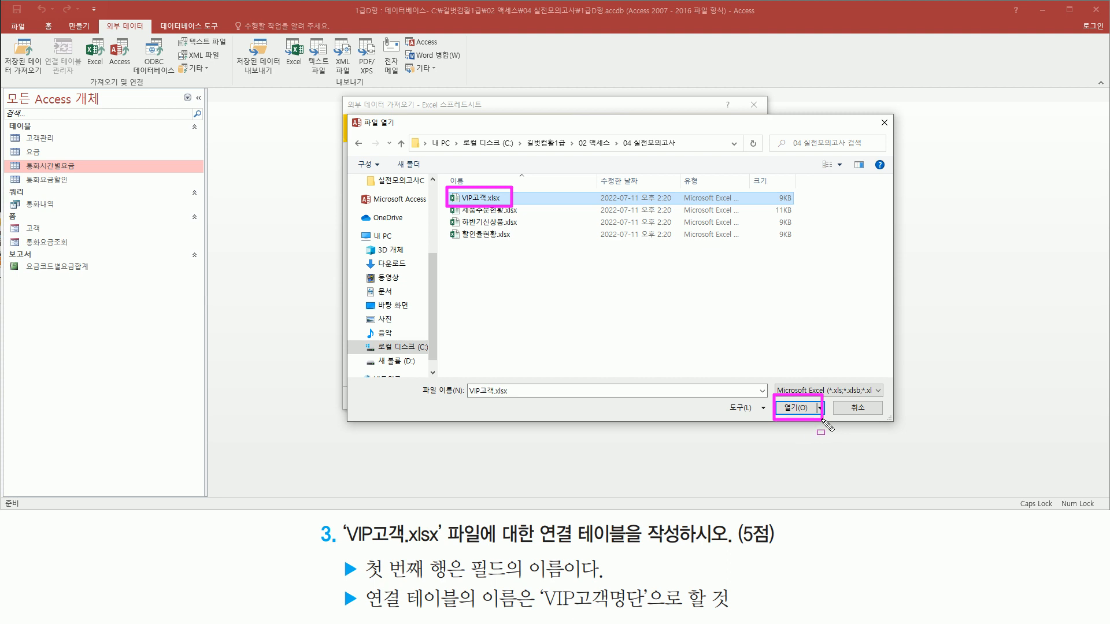
pyautogui.click(798, 408)
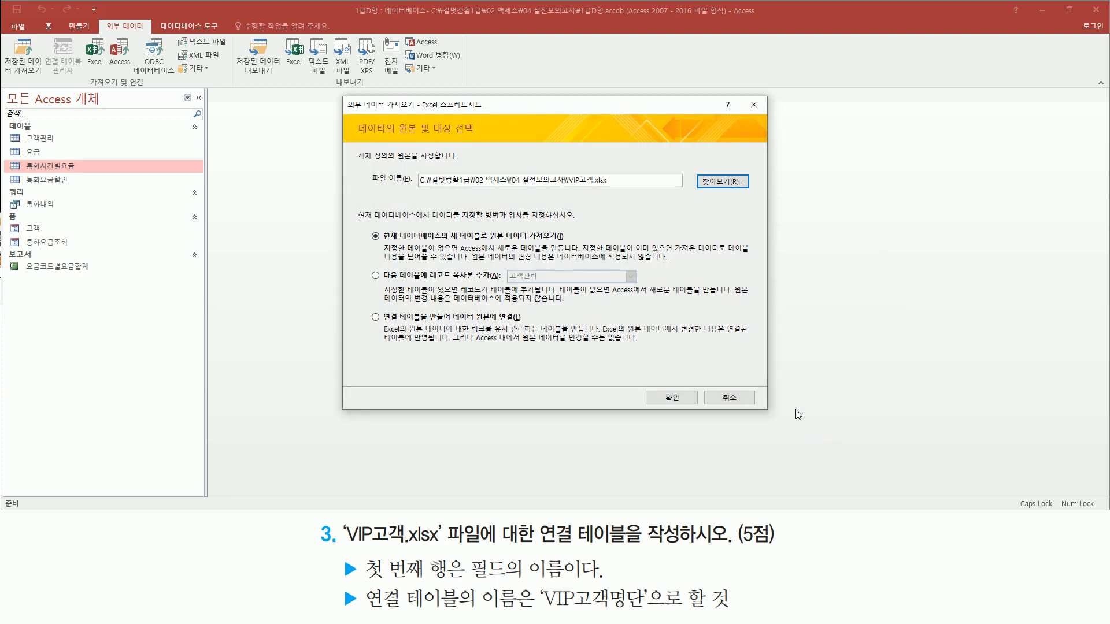
# - Set the data to be linked through a linked table (연결 테이블을 만들어 데이터 원본에 연결) and continue to the spreadsheet link wizard
pyautogui.moveTo(415, 186); pyautogui.dragTo(610, 188)
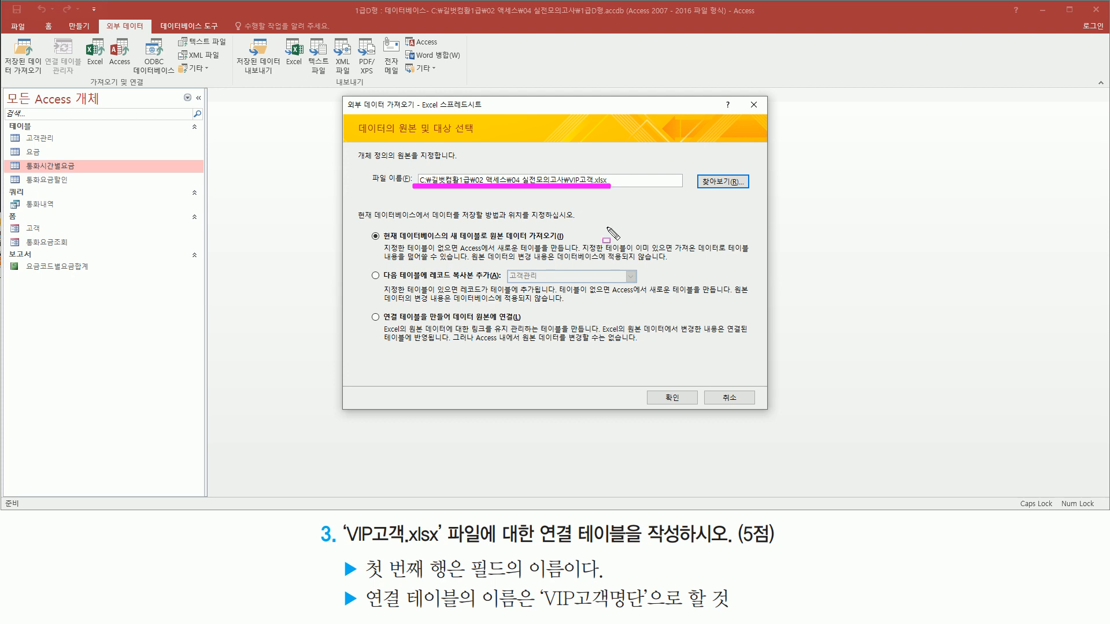
pyautogui.moveTo(539, 518)
pyautogui.mouseDown()
pyautogui.moveTo(596, 555)
pyautogui.moveTo(630, 555)
pyautogui.mouseUp()
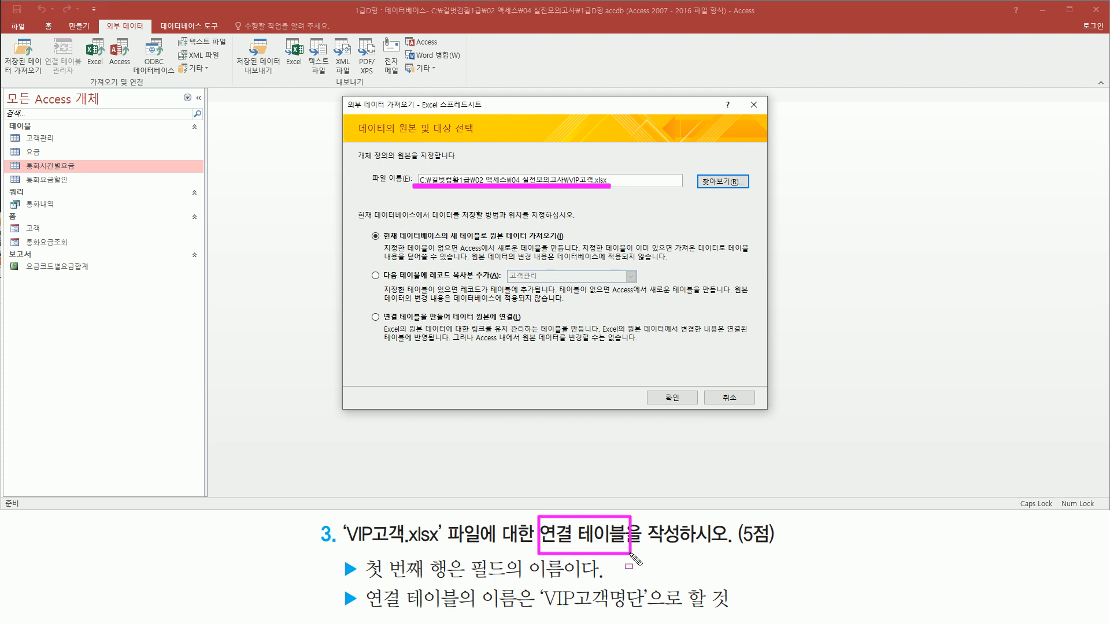
pyautogui.moveTo(365, 302)
pyautogui.mouseDown()
pyautogui.moveTo(382, 320)
pyautogui.moveTo(530, 327)
pyautogui.mouseUp()
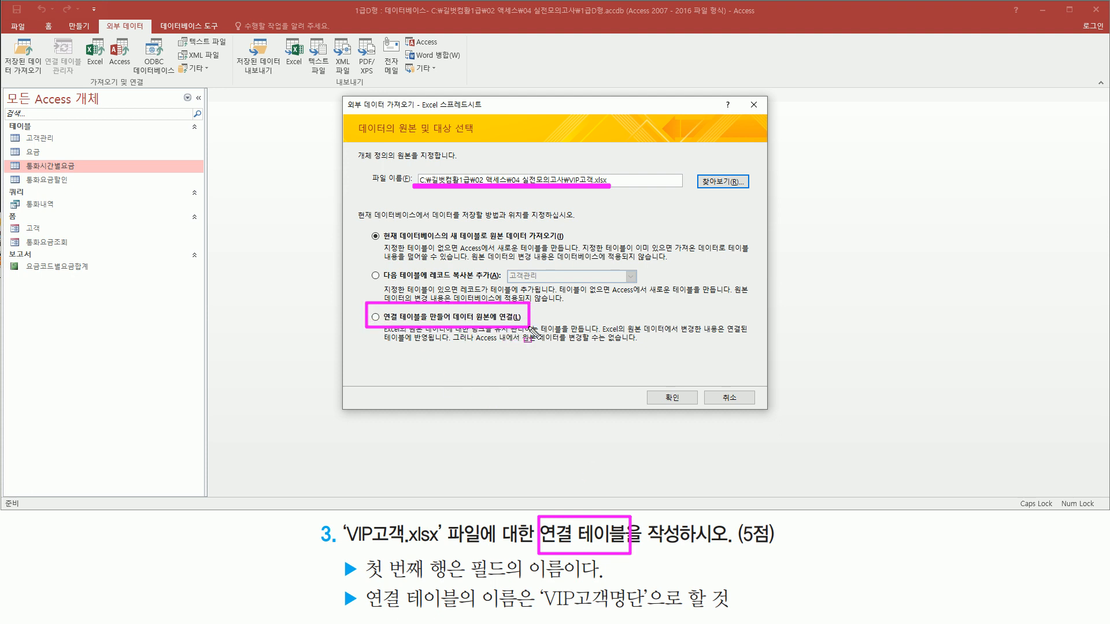
pyautogui.click(384, 322)
pyautogui.moveTo(650, 388); pyautogui.dragTo(692, 409)
pyautogui.press('Escape')
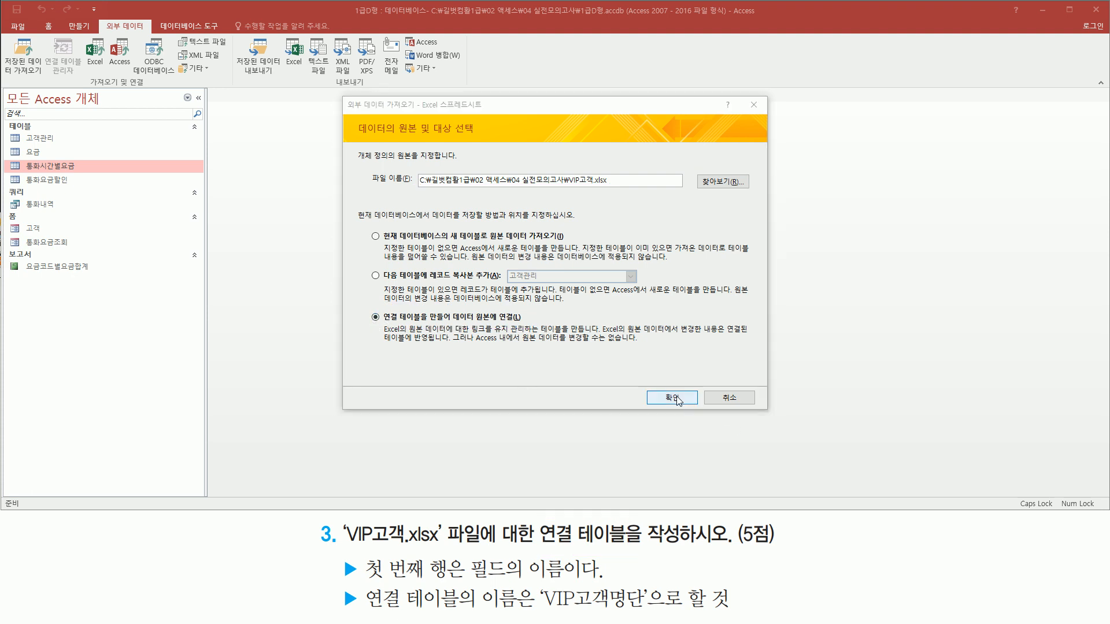
pyautogui.click(675, 398)
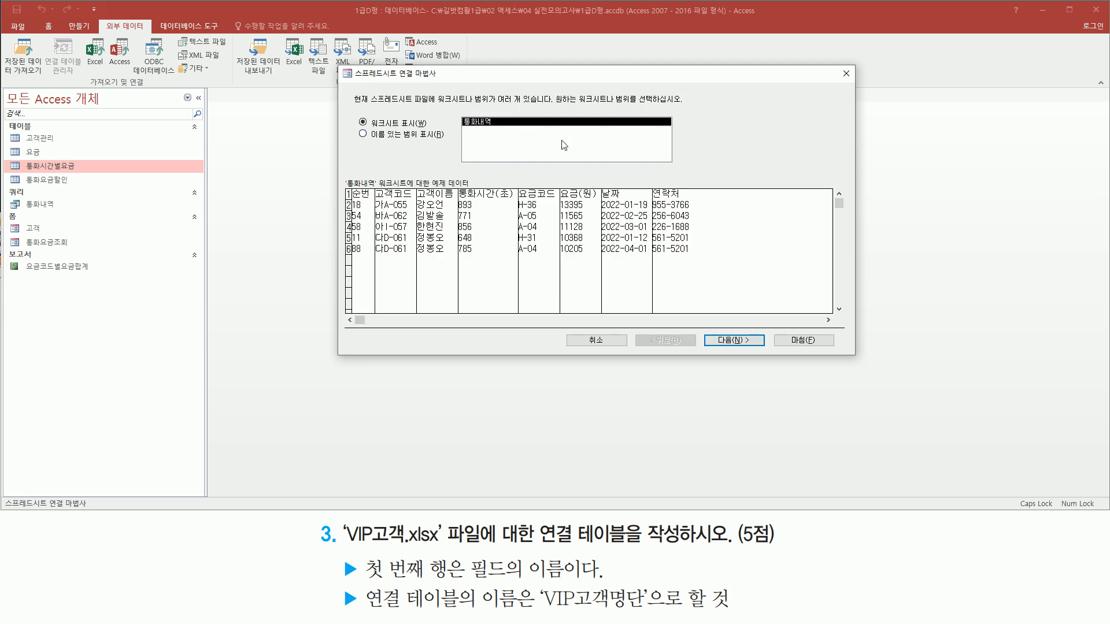
# - Accept the 통화내역 worksheet as the data to link and keep its first row as field names (첫 행에 열 머리글이 있음)
pyautogui.hotkey('ctrl', '2')
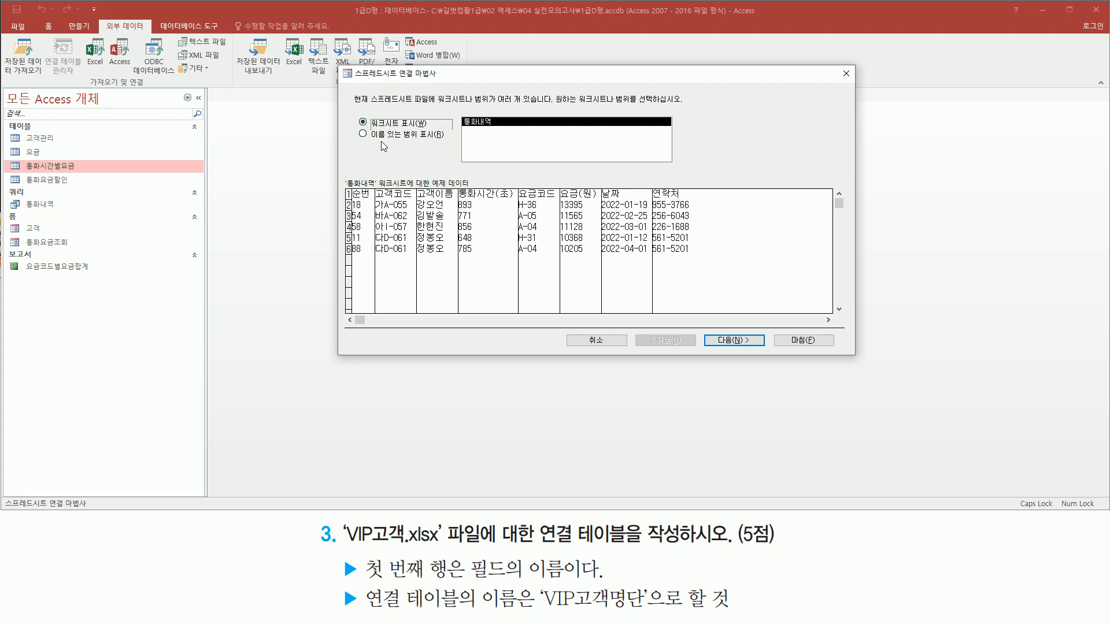
pyautogui.click(752, 342)
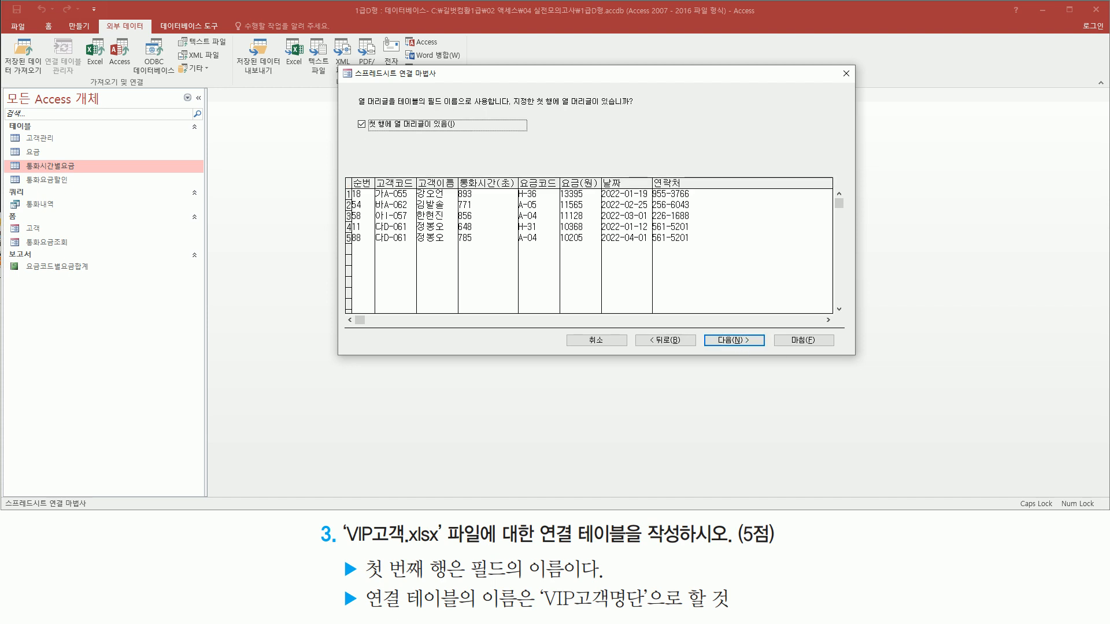
pyautogui.hotkey('ctrl', 'shift', 'd')
pyautogui.moveTo(352, 125)
pyautogui.mouseDown()
pyautogui.moveTo(368, 108)
pyautogui.moveTo(638, 110)
pyautogui.mouseUp()
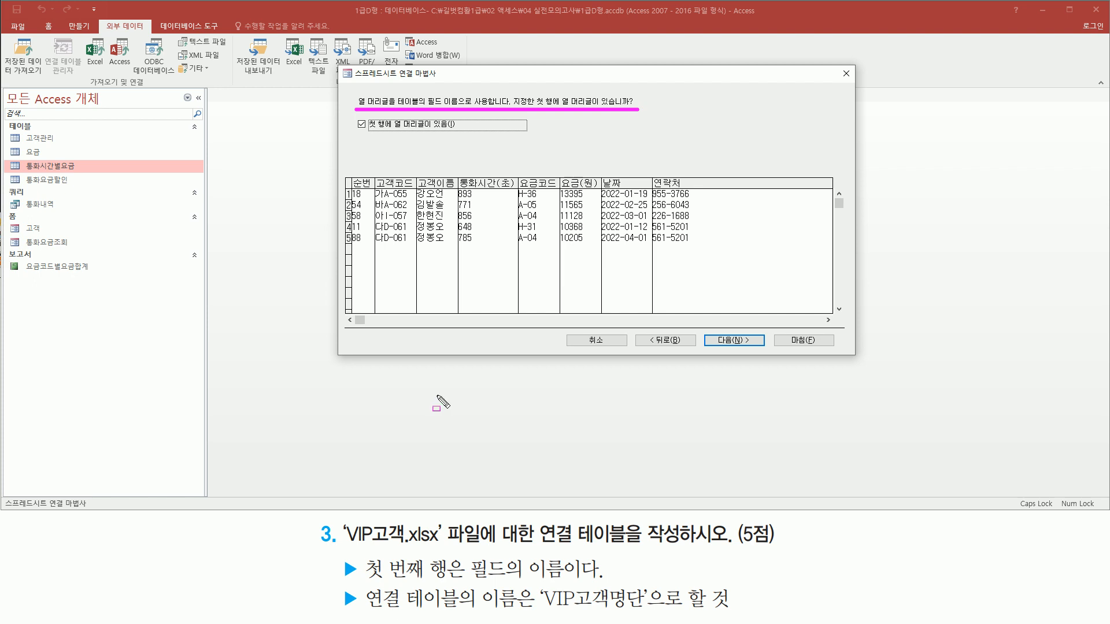
pyautogui.moveTo(364, 556)
pyautogui.mouseDown()
pyautogui.moveTo(418, 581)
pyautogui.moveTo(561, 585)
pyautogui.mouseUp()
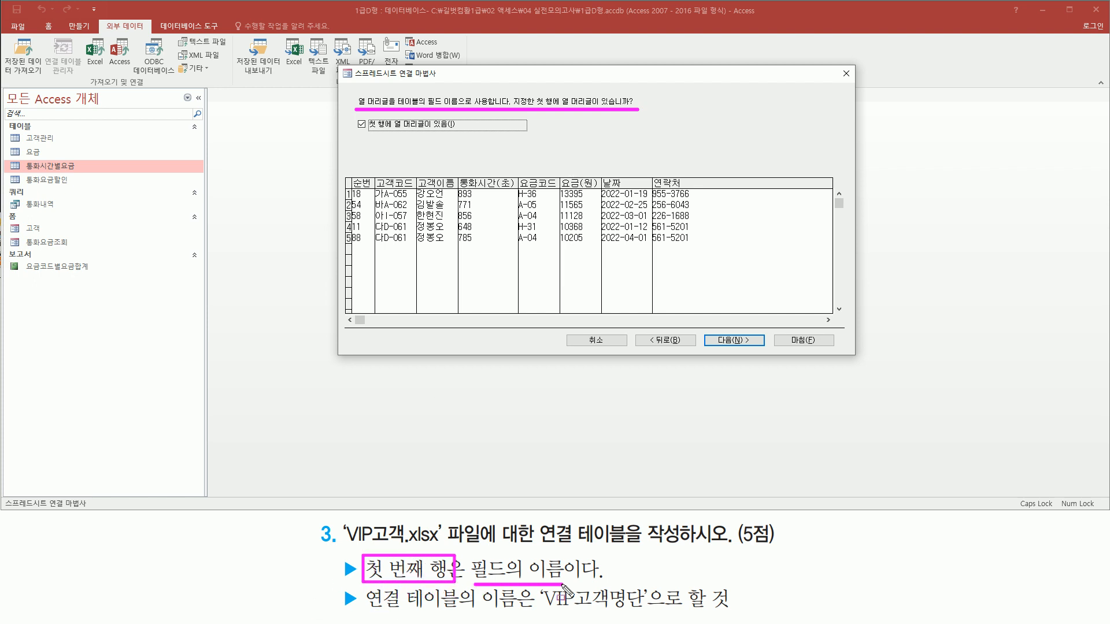
pyautogui.moveTo(353, 132)
pyautogui.mouseDown()
pyautogui.moveTo(458, 132)
pyautogui.moveTo(459, 115)
pyautogui.mouseUp()
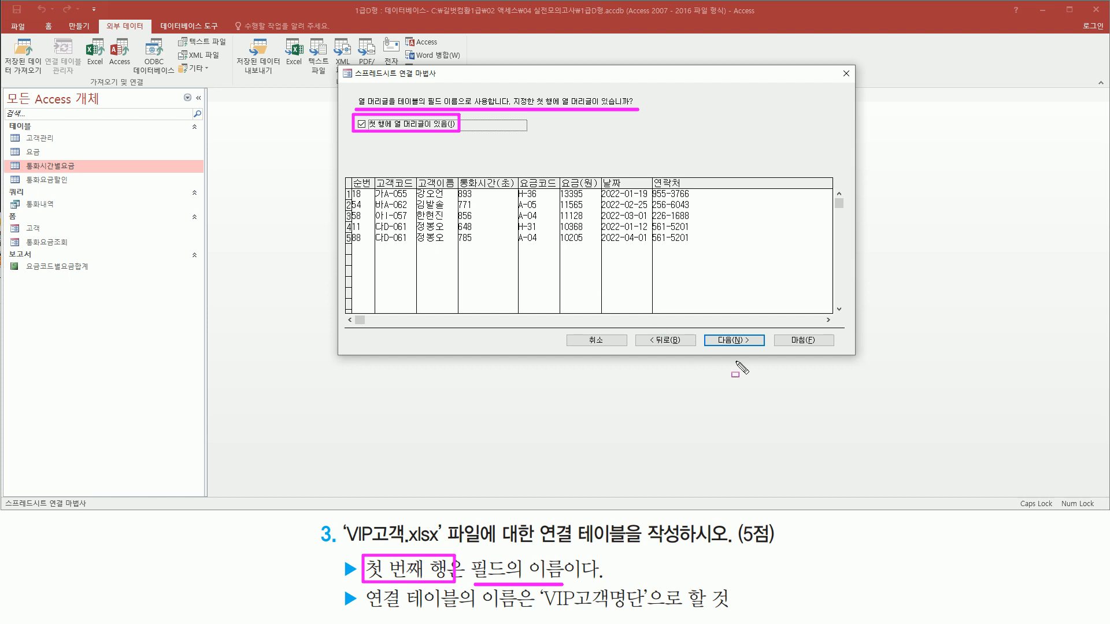
pyautogui.moveTo(706, 325); pyautogui.dragTo(758, 352)
pyautogui.press('Escape')
pyautogui.click(743, 342)
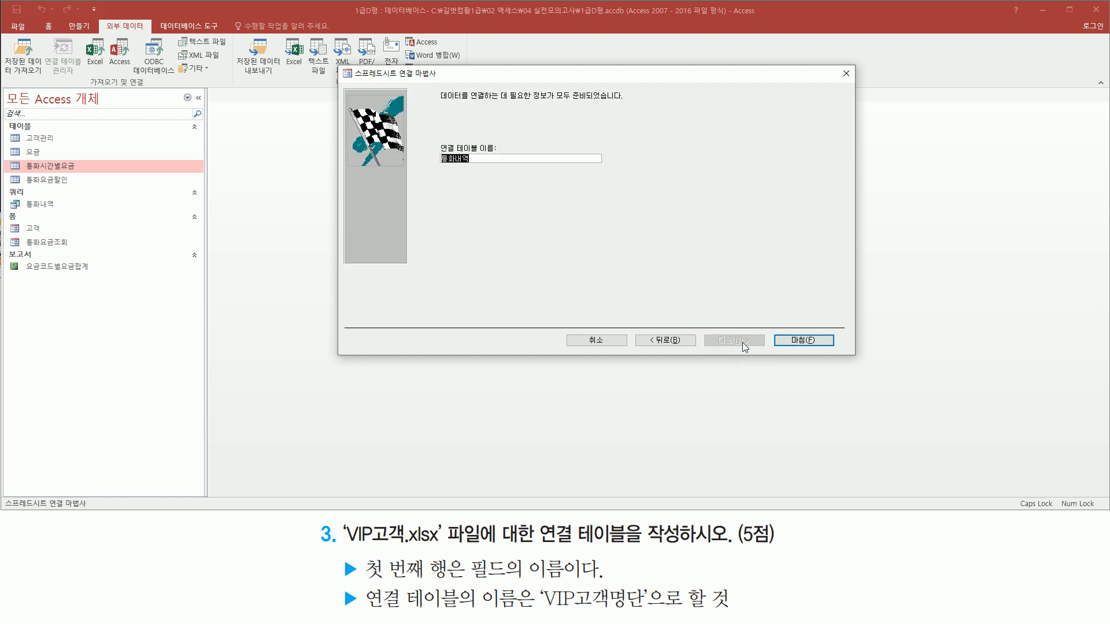
# - Name the linked table VIP고객명단 and finish the spreadsheet link wizard
pyautogui.moveTo(431, 136)
pyautogui.mouseDown()
pyautogui.moveTo(501, 179)
pyautogui.moveTo(515, 171)
pyautogui.mouseUp()
pyautogui.moveTo(537, 618); pyautogui.dragTo(655, 618)
pyautogui.write('VIP고객명단')
pyautogui.moveTo(433, 164); pyautogui.dragTo(485, 164)
pyautogui.moveTo(783, 330); pyautogui.dragTo(836, 348)
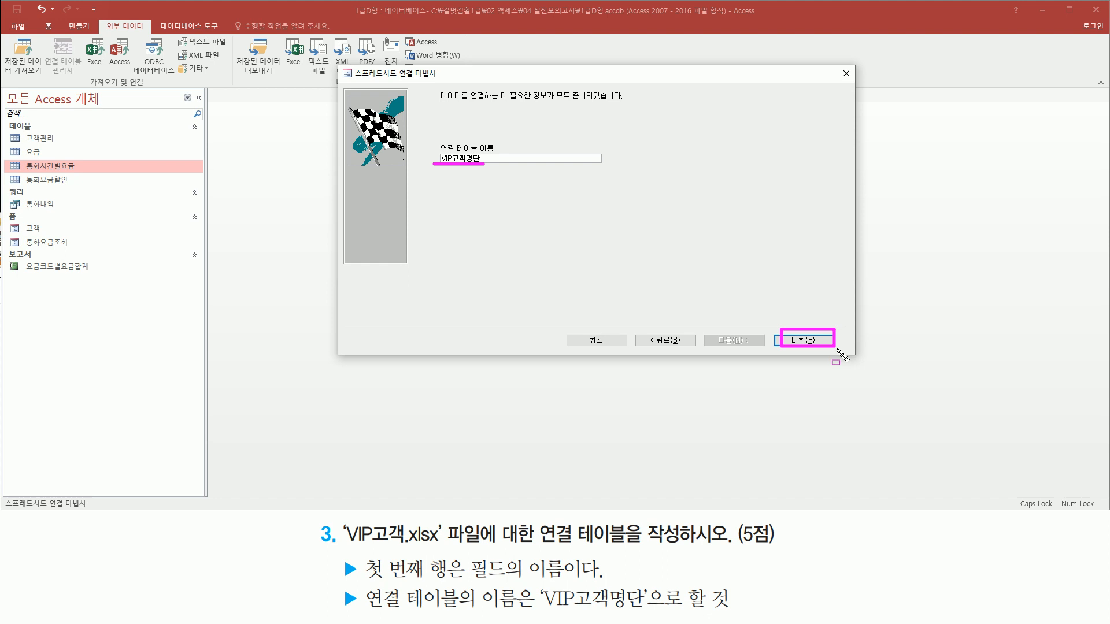
pyautogui.press('Escape')
pyautogui.click(820, 341)
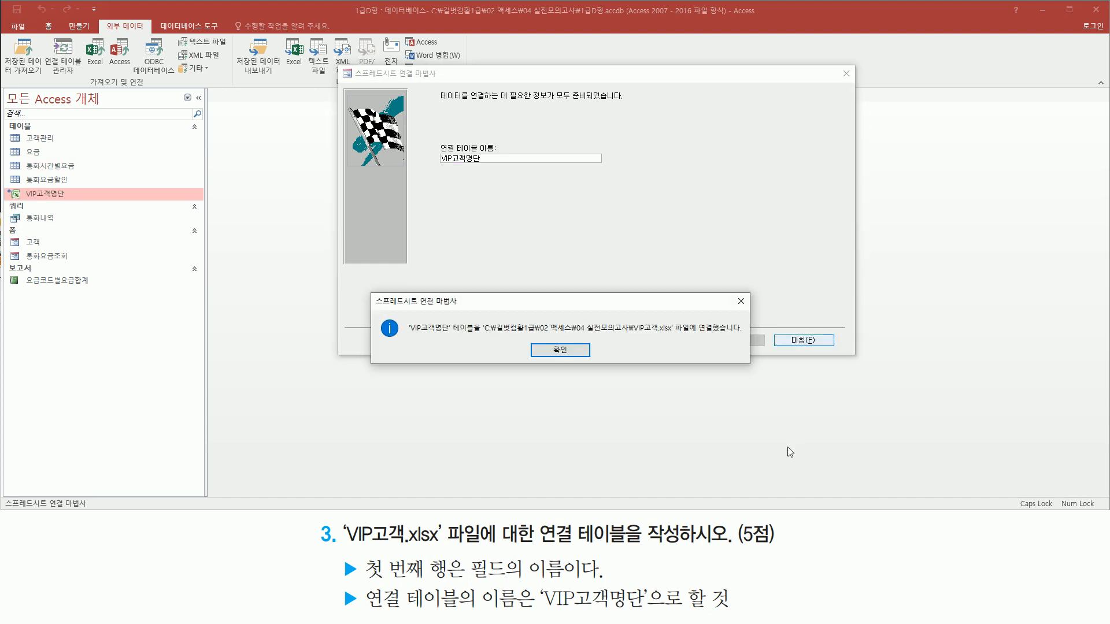
pyautogui.moveTo(409, 335)
pyautogui.mouseDown()
pyautogui.moveTo(475, 334)
pyautogui.moveTo(478, 316)
pyautogui.moveTo(745, 338)
pyautogui.mouseUp()
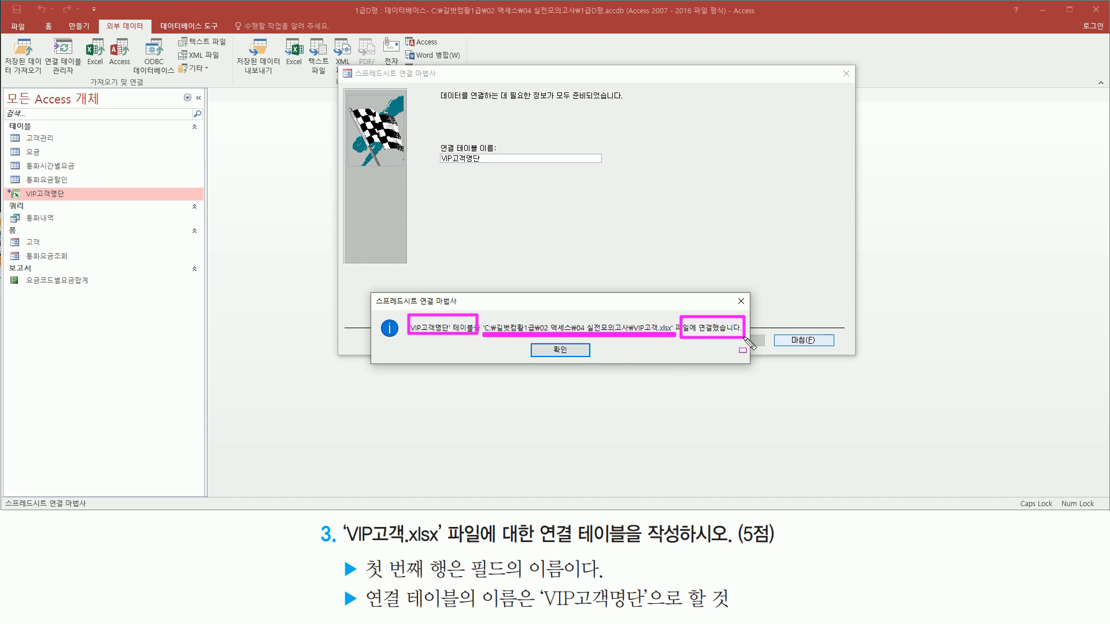
pyautogui.moveTo(528, 346)
pyautogui.mouseDown()
pyautogui.moveTo(589, 357)
pyautogui.moveTo(590, 344)
pyautogui.mouseUp()
pyautogui.press('Escape')
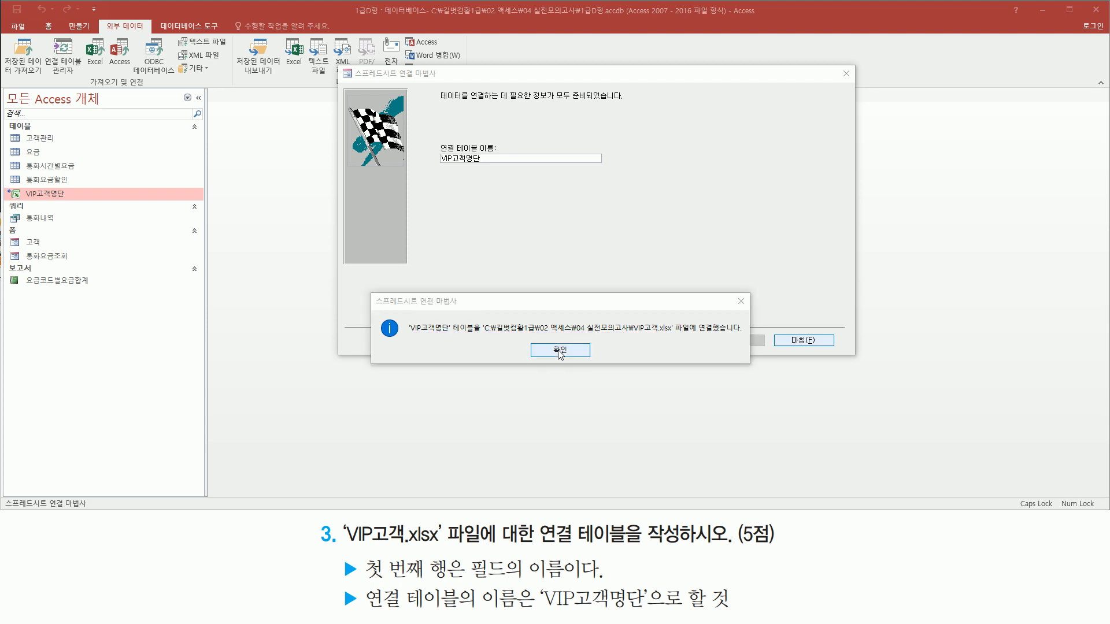
pyautogui.click(558, 350)
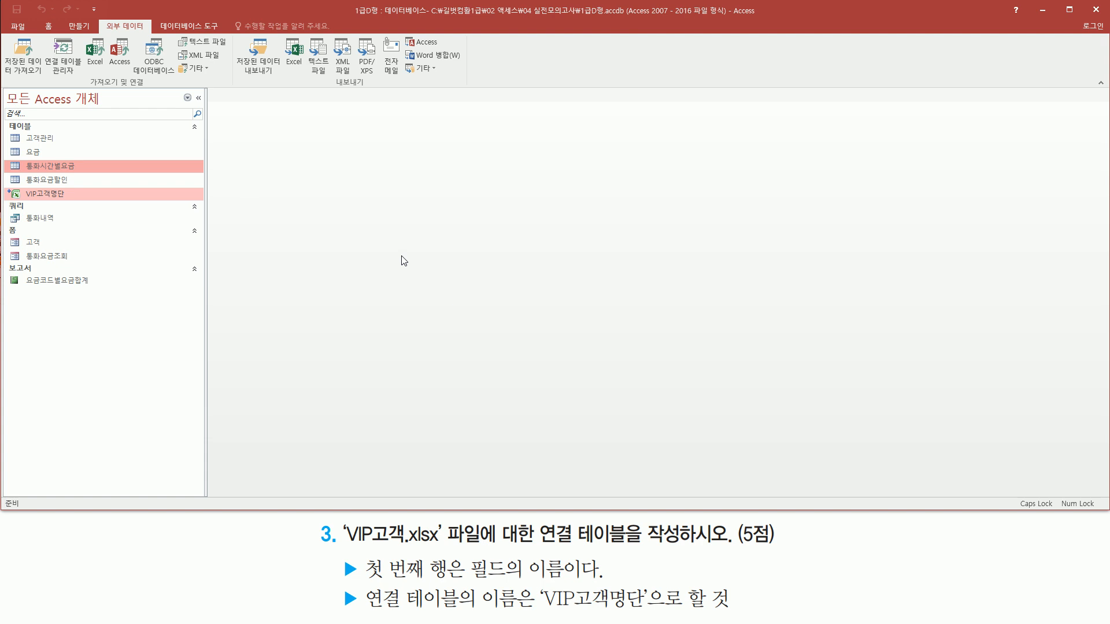
# - Open the VIP고객명단 linked table to check its field names and records, and close it
pyautogui.hotkey('ctrl', '2')
pyautogui.moveTo(9, 184); pyautogui.dragTo(87, 205)
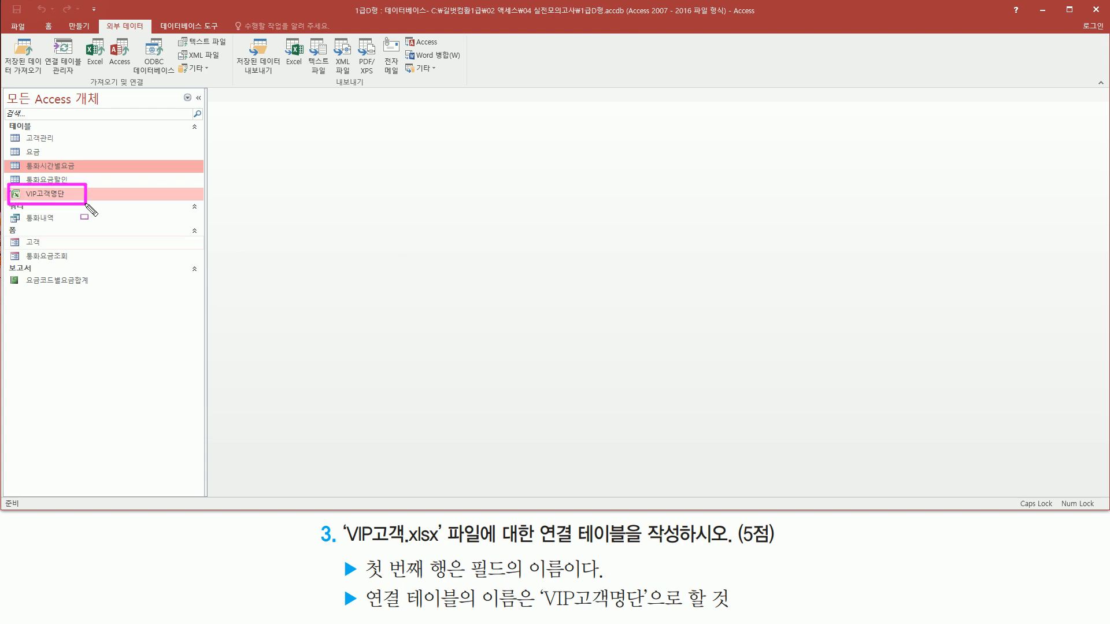
pyautogui.press('Escape')
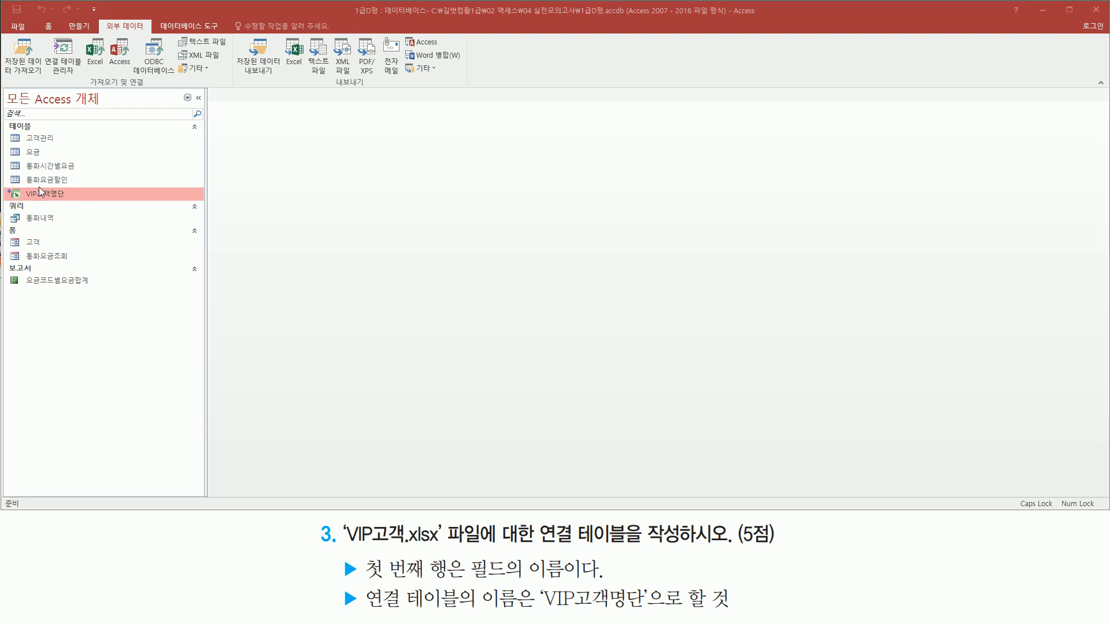
pyautogui.doubleClick(44, 195)
pyautogui.hotkey('ctrl', '2')
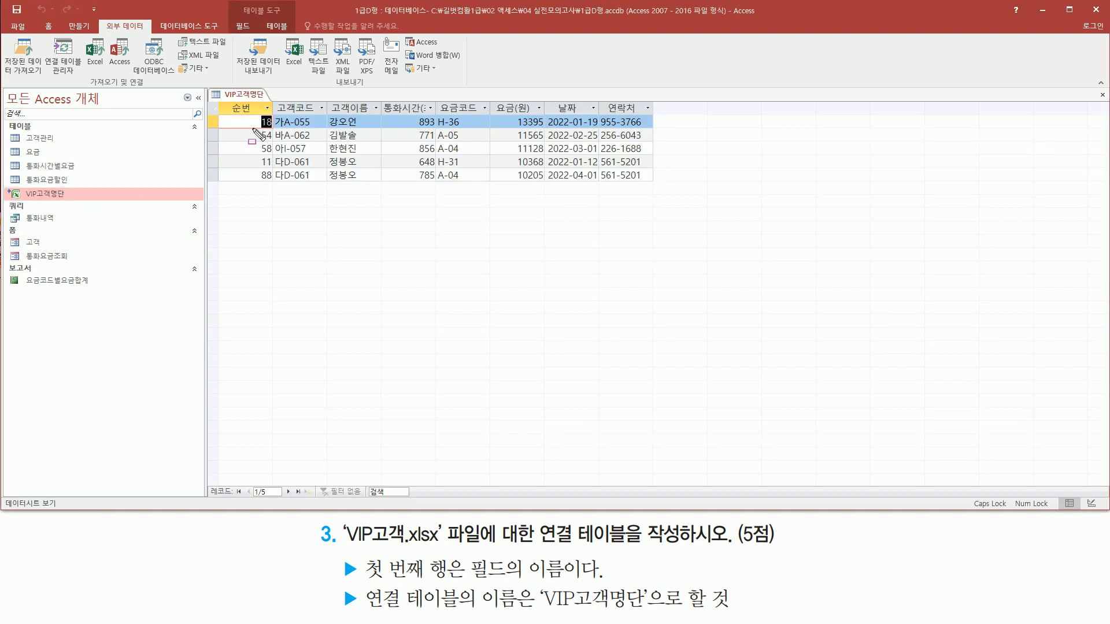
pyautogui.moveTo(218, 102); pyautogui.dragTo(659, 189)
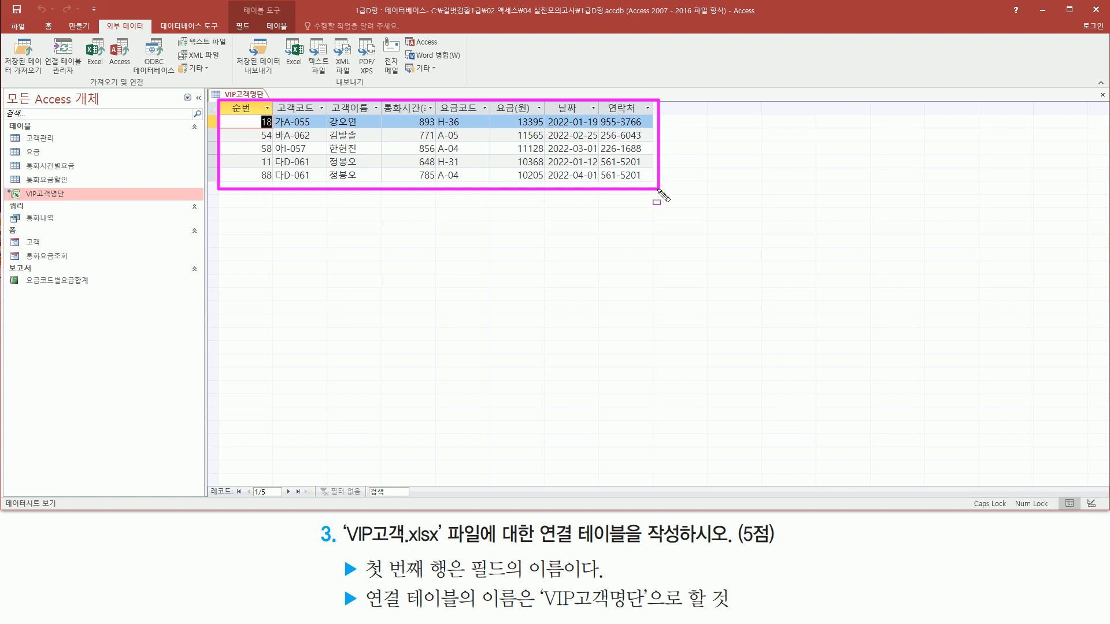
pyautogui.press('Escape')
pyautogui.rightClick(246, 95)
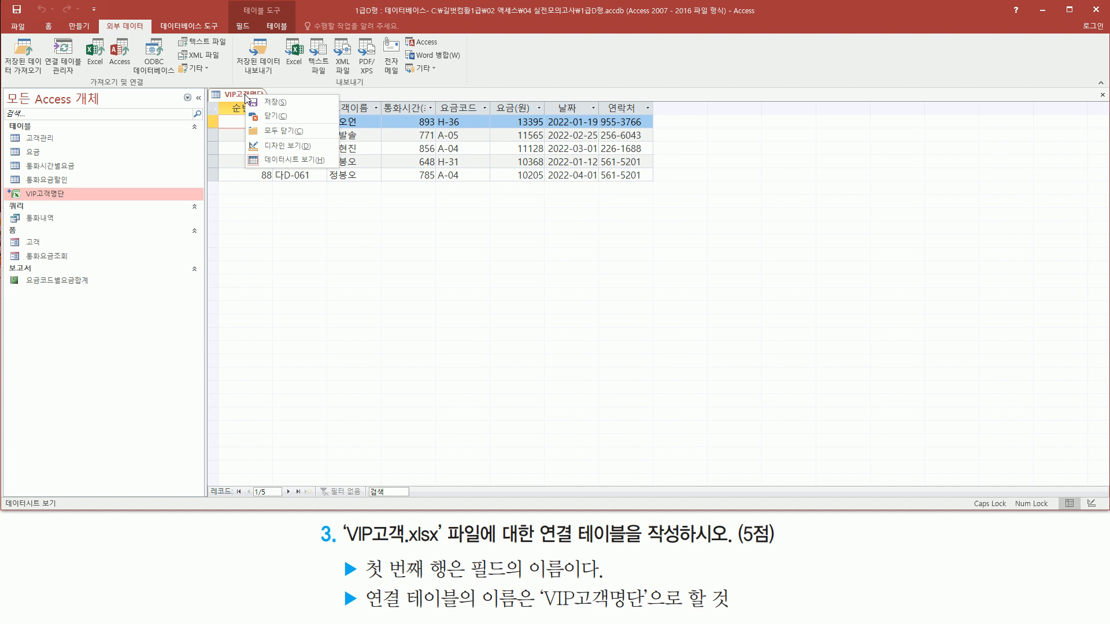
pyautogui.click(279, 116)
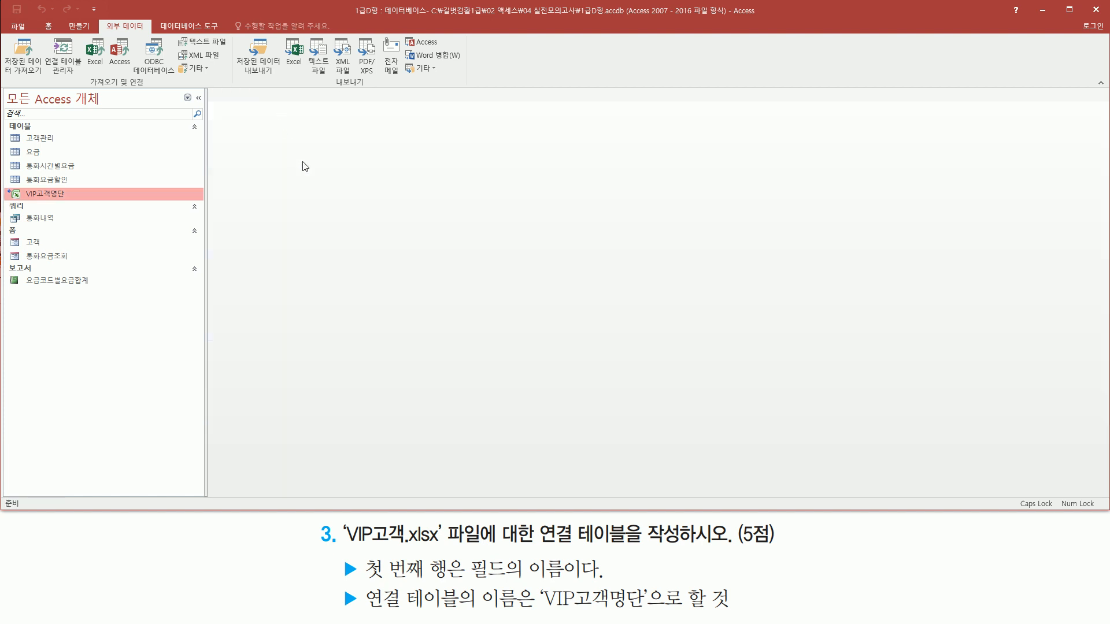